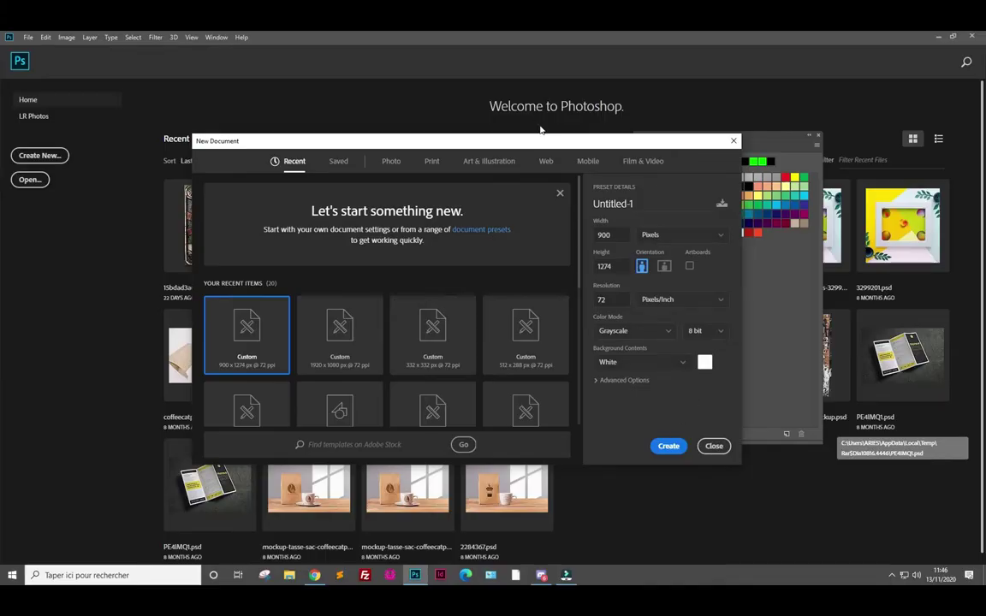
- Choose RGB Color as the new document's colour mode, then browse the Print presets
drag(550, 147, 479, 143)
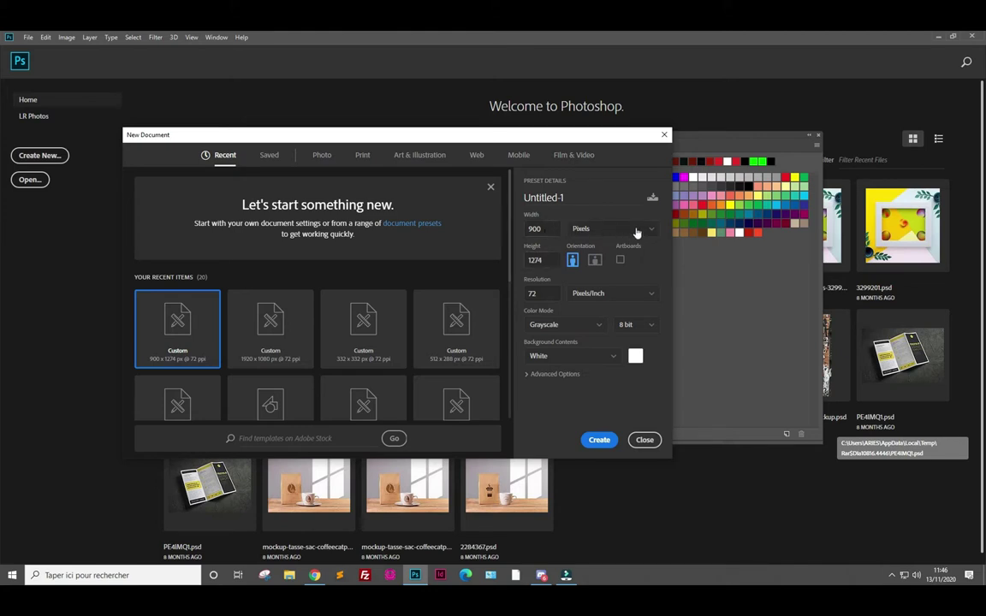
click(588, 326)
click(557, 378)
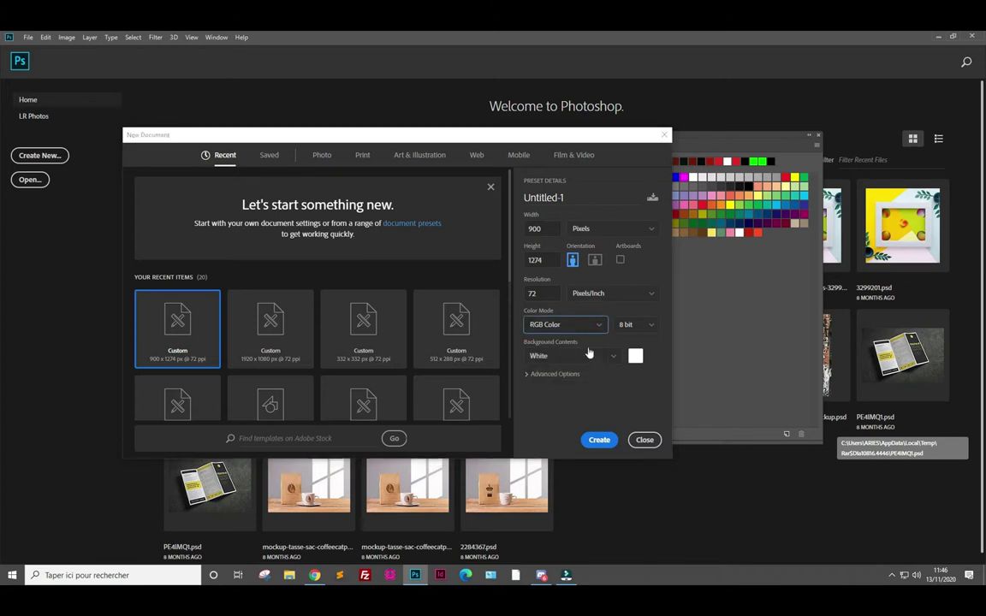
click(568, 325)
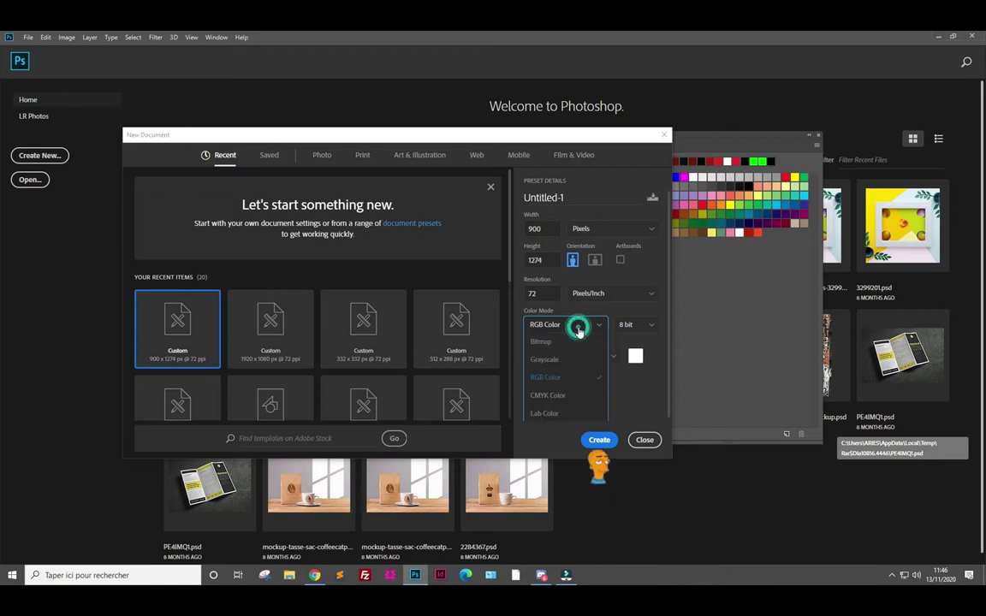
click(547, 378)
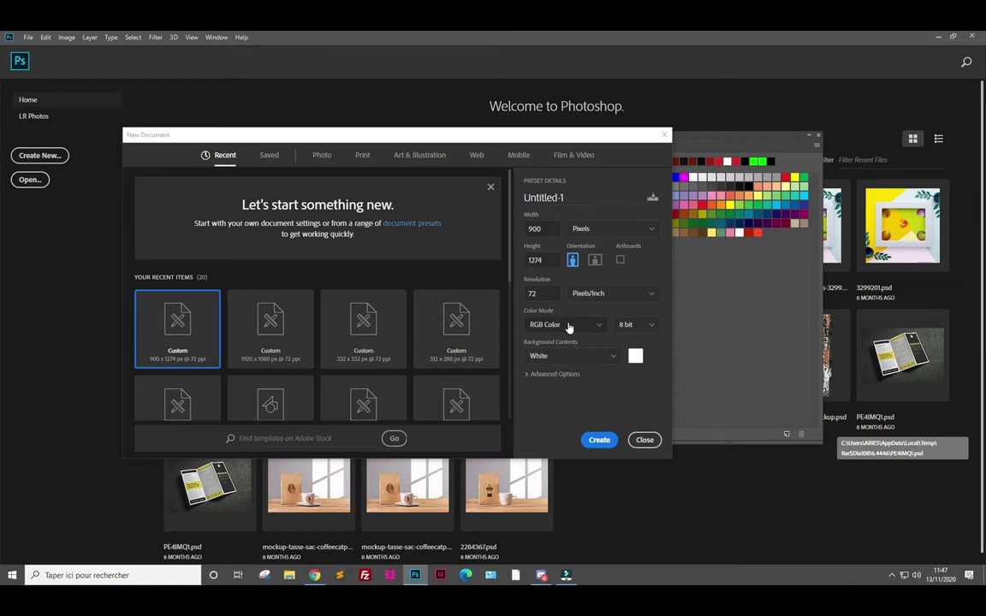
click(361, 155)
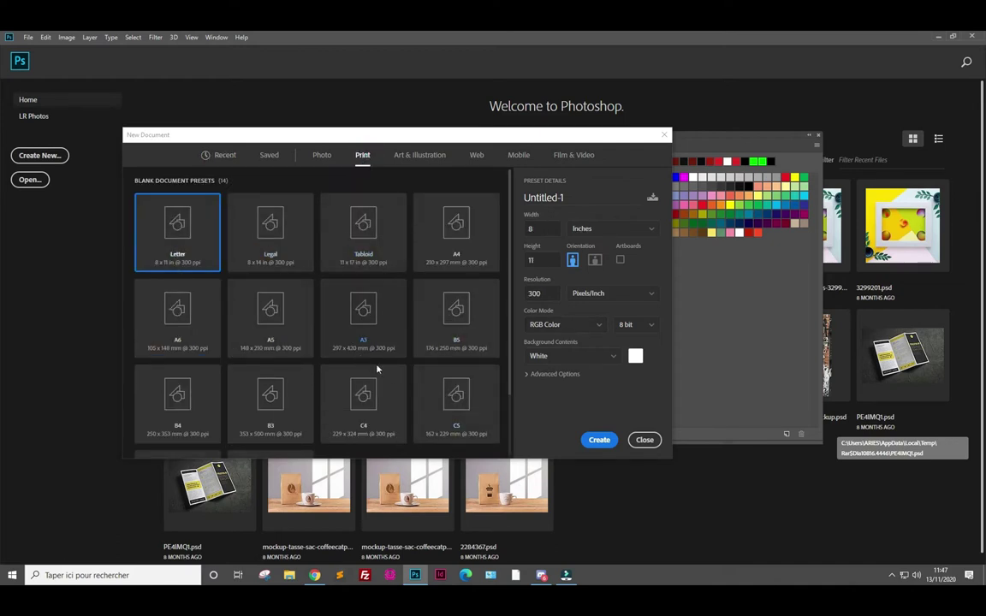
click(460, 255)
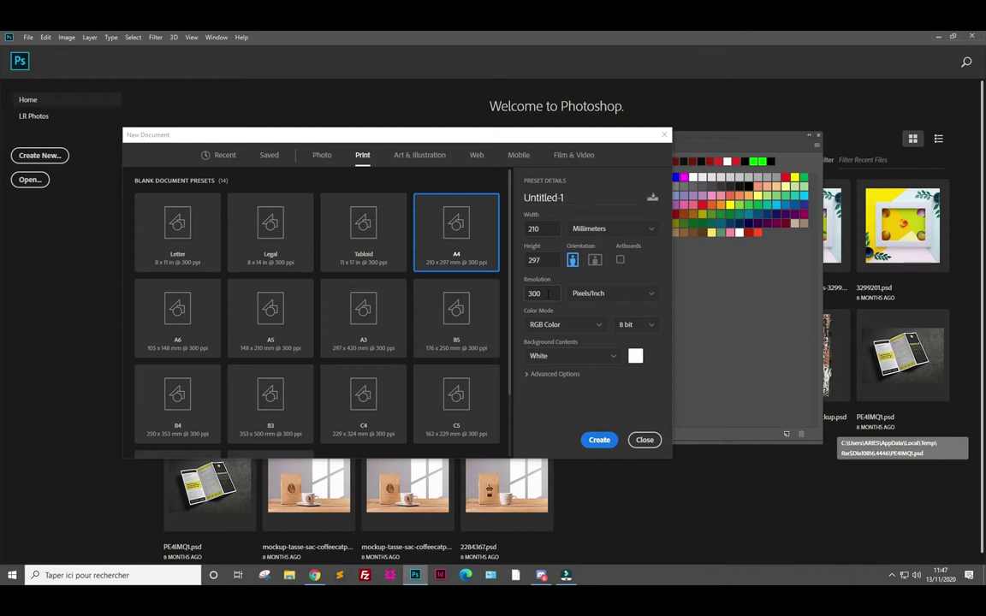
click(475, 158)
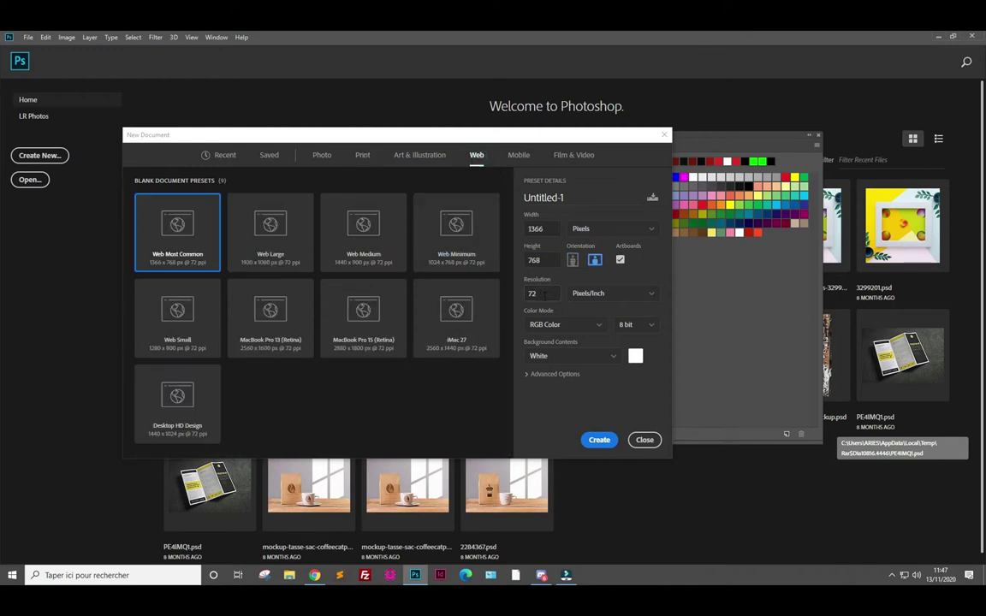
click(226, 157)
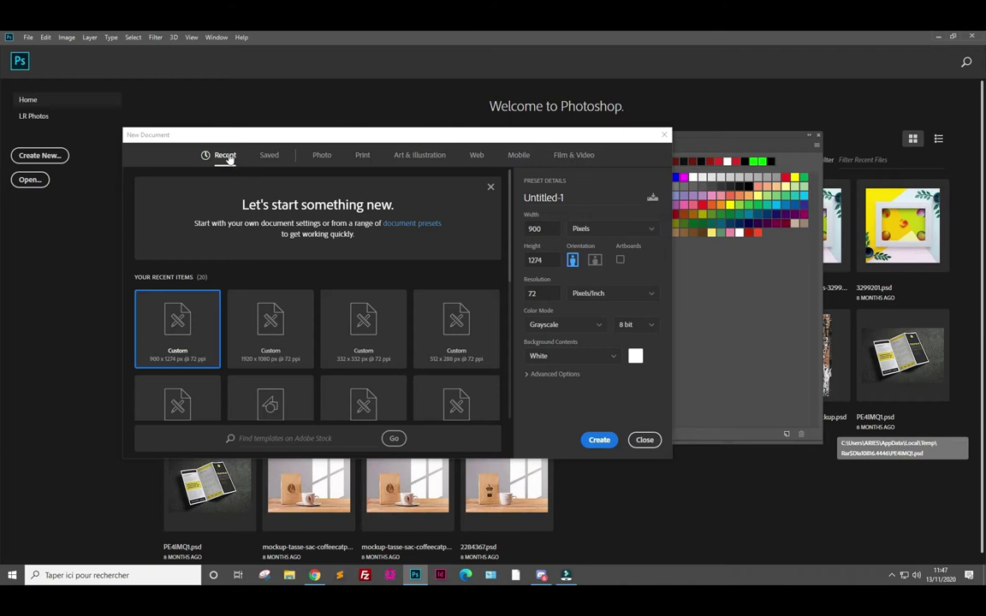
- Enter 800 x 800 px, choose RGB Color and create the new document
double_click(535, 228)
text(800)
key(Tab)
text(800)
click(592, 326)
click(555, 377)
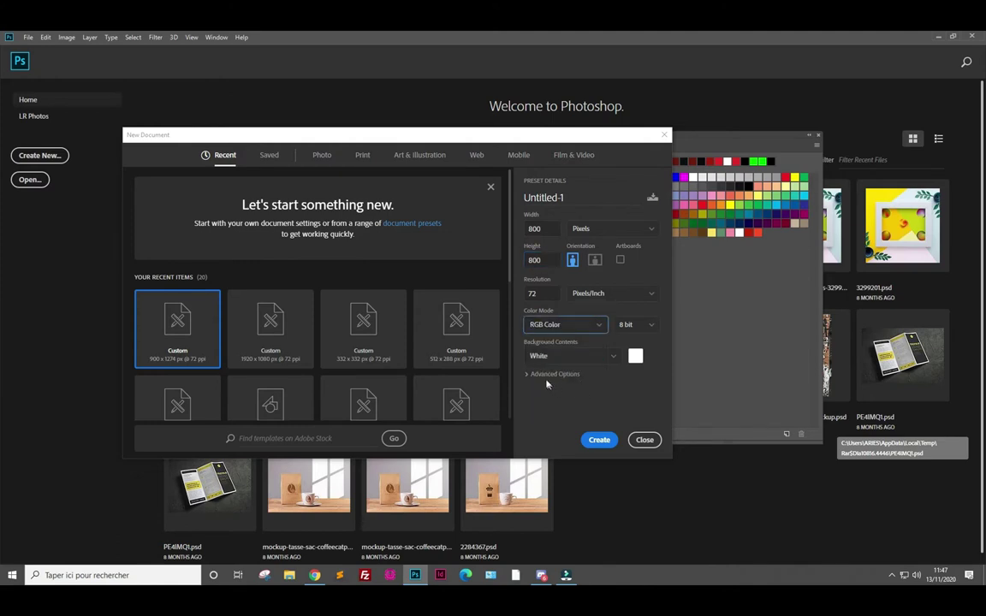
click(544, 375)
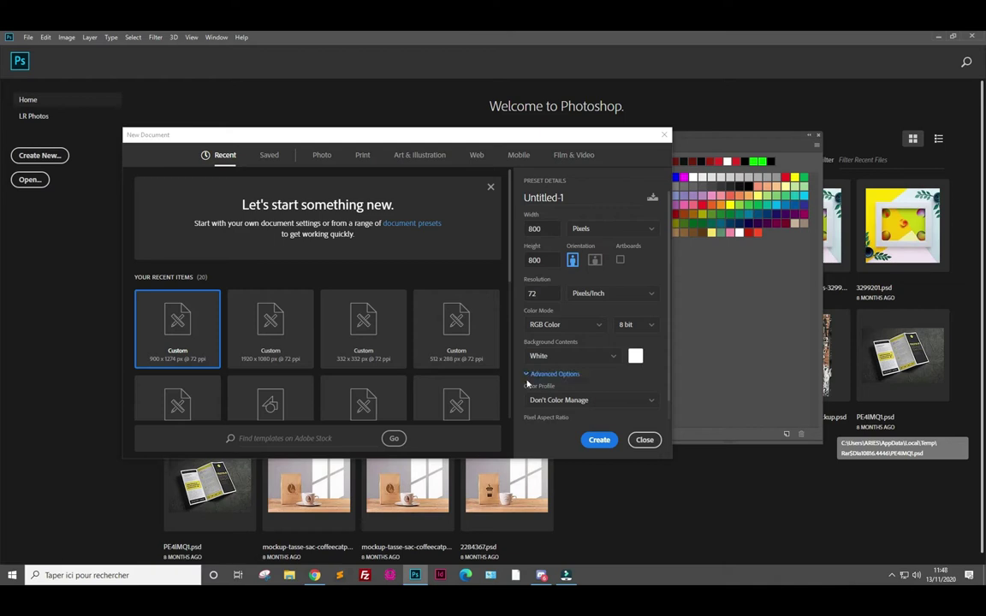
click(546, 375)
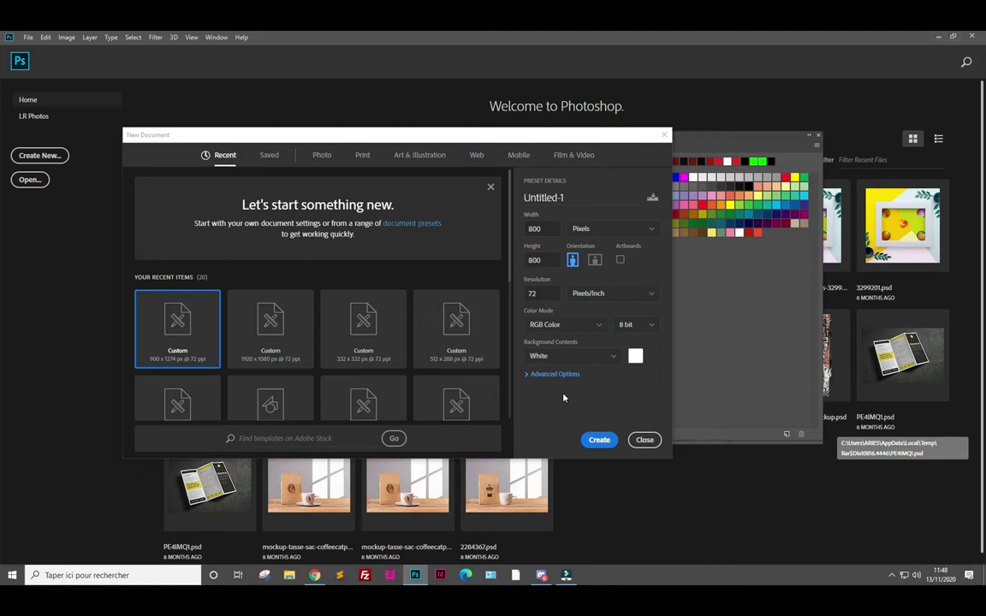
click(588, 441)
- Create the 800 x 800 canvas; in Image Size try 300 and 150, then keep 72 ppi
click(600, 441)
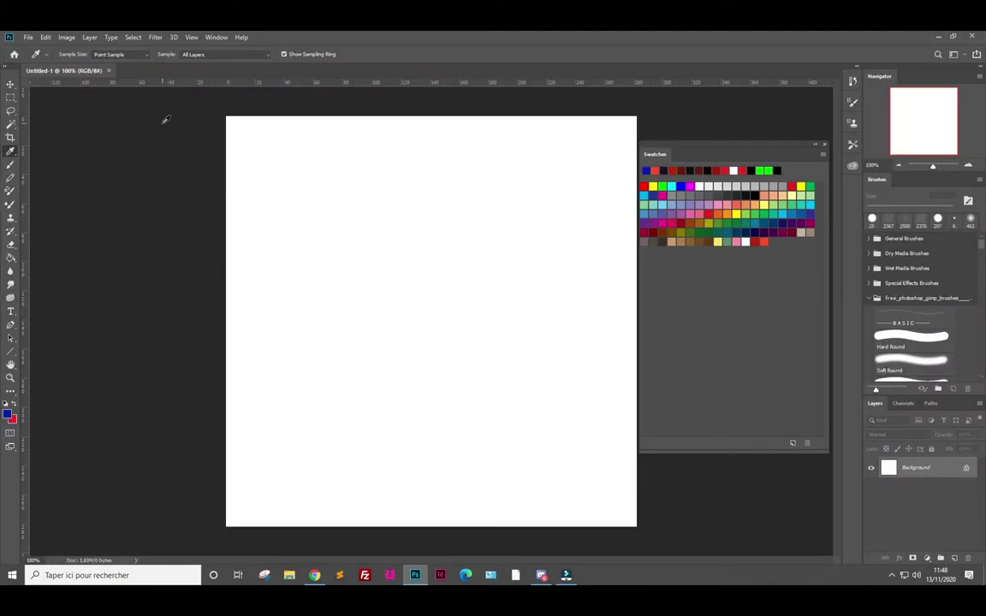
click(65, 37)
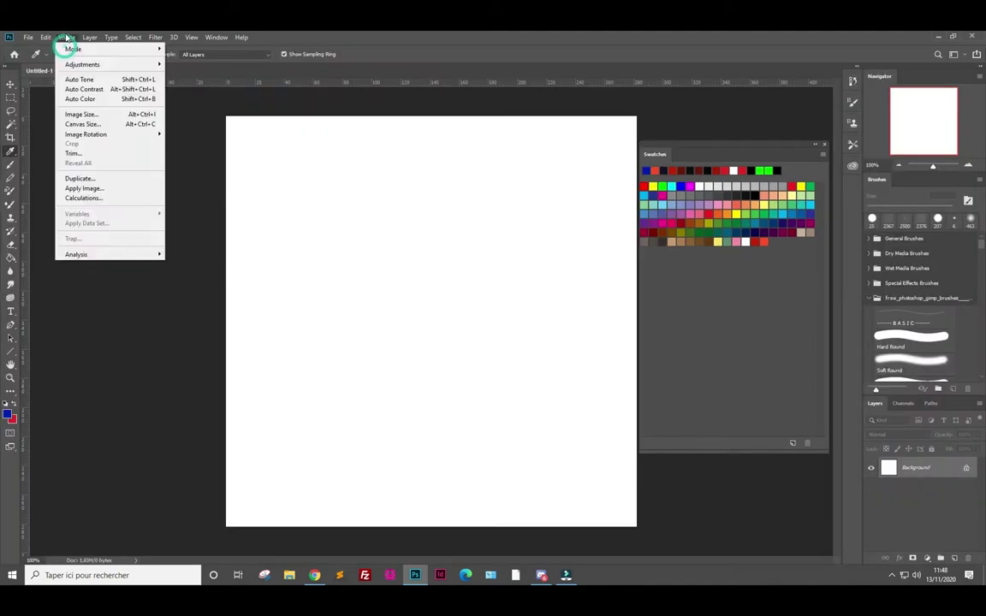
click(90, 114)
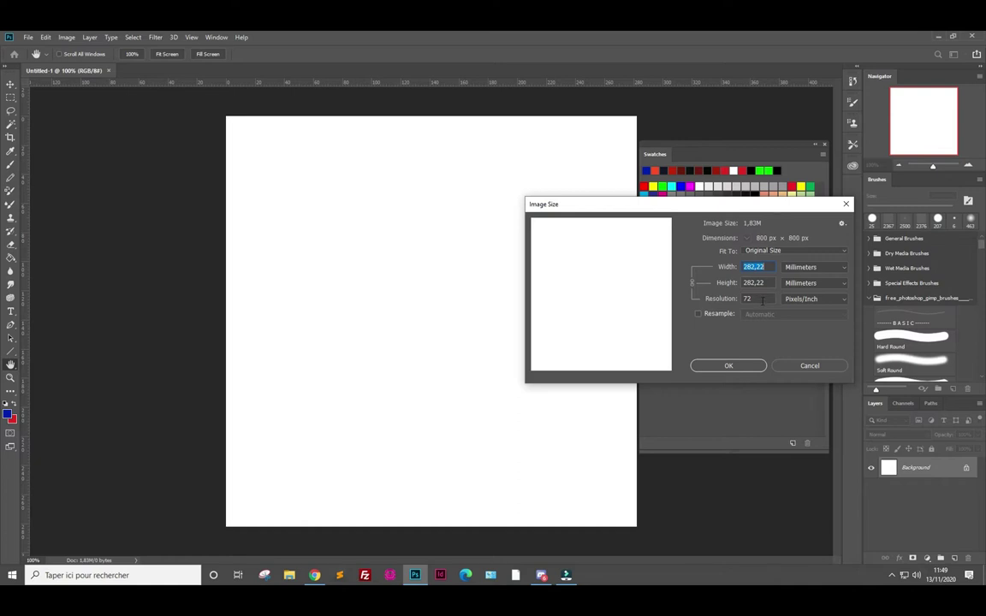
click(757, 299)
text(300)
drag(760, 297, 728, 302)
text(150)
double_click(749, 298)
text(72)
click(744, 366)
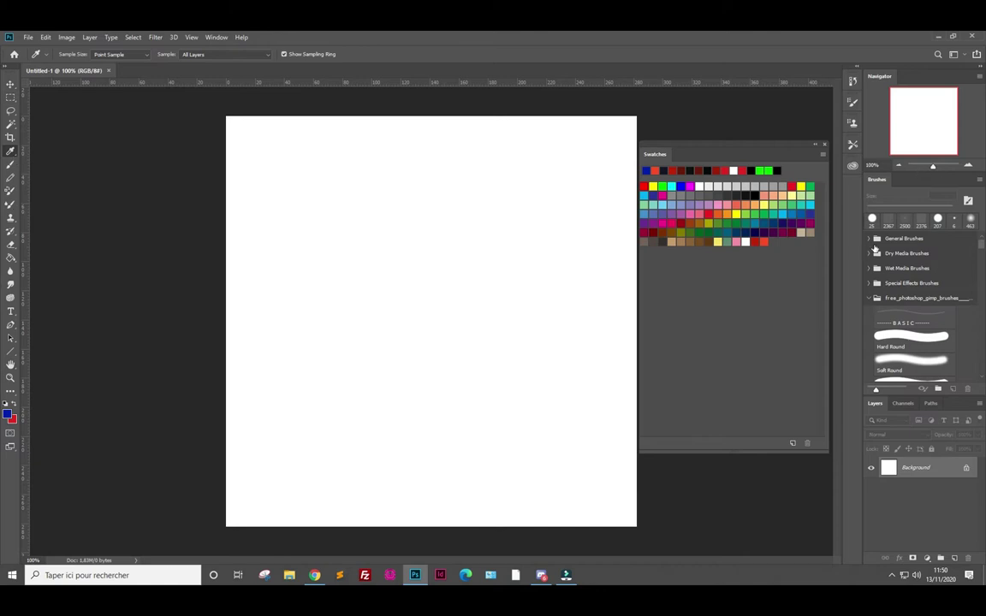
- Dock the Swatches panel in the right panel stack above Brushes
mouse_move(770, 149)
mouse_down()
mouse_move(940, 180)
mouse_move(931, 177)
mouse_up()
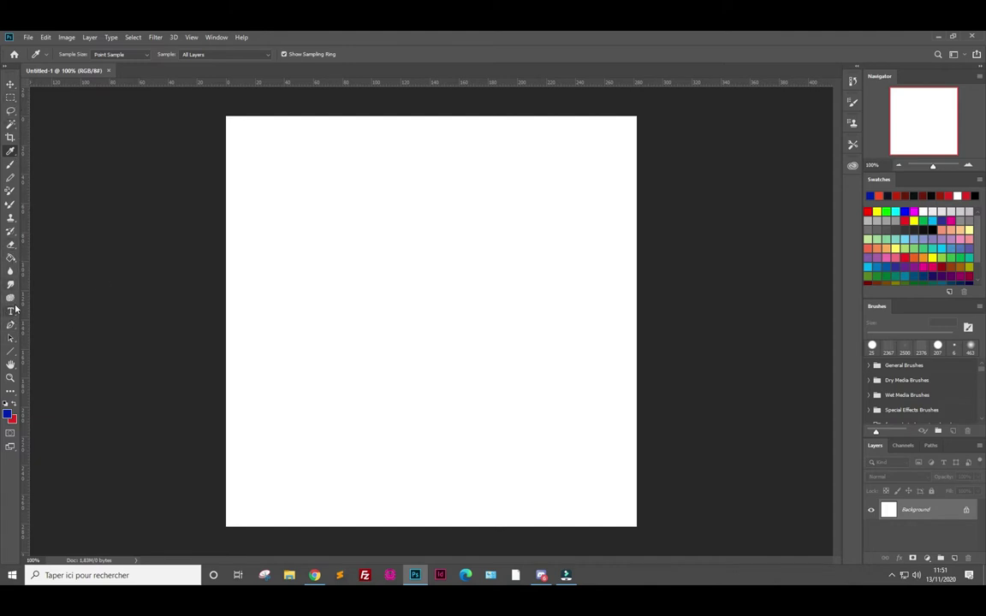
click(11, 326)
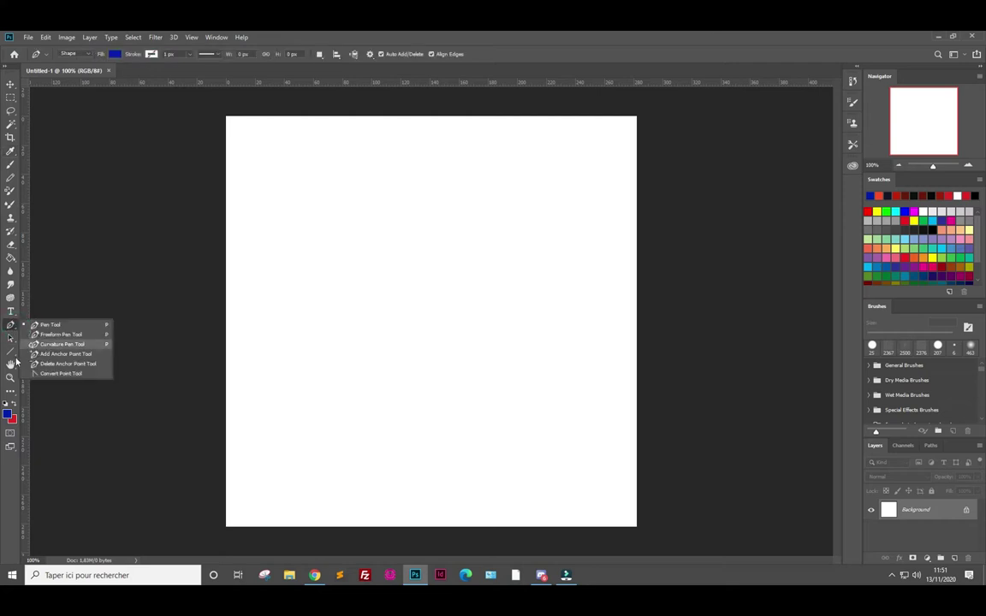
click(248, 276)
click(309, 225)
click(343, 323)
click(247, 276)
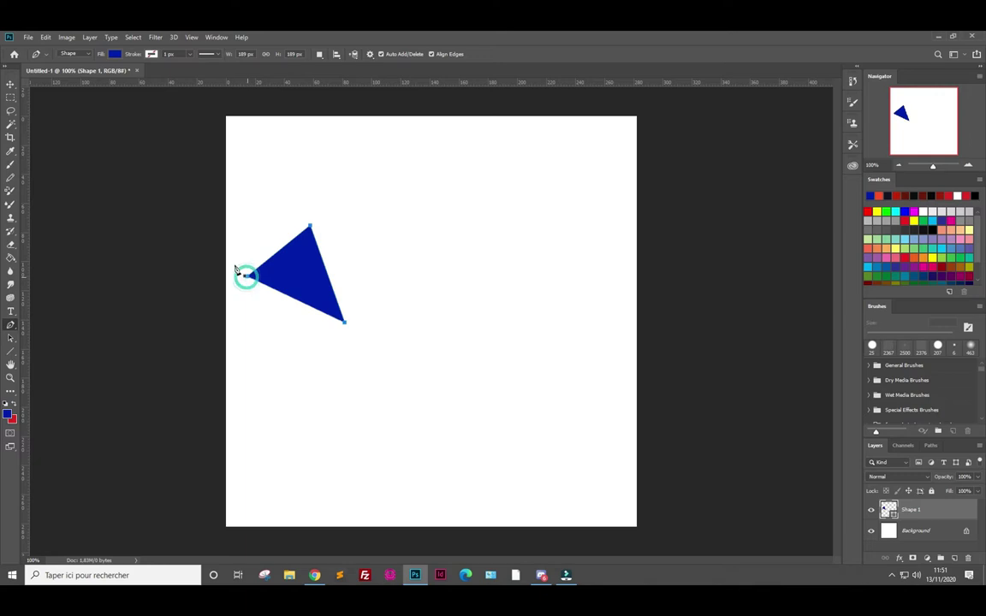
click(11, 83)
drag(295, 270, 239, 323)
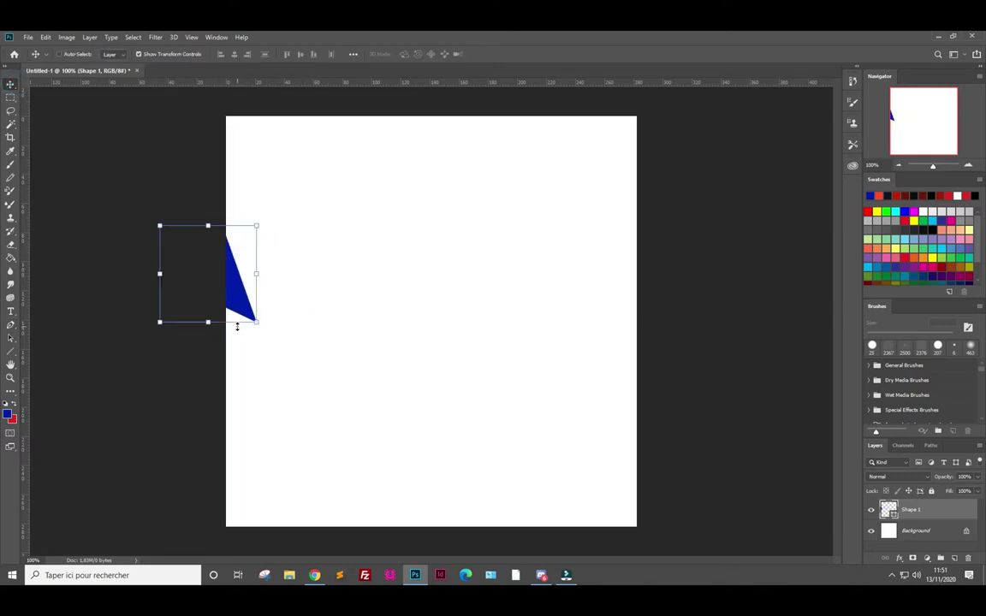
drag(240, 292, 469, 310)
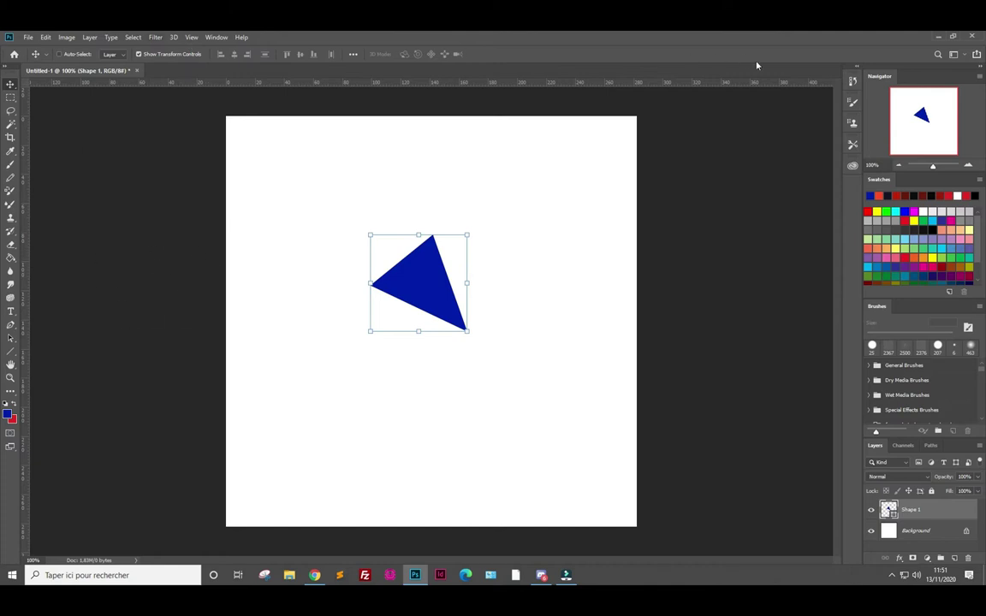
drag(423, 286, 94, 286)
click(648, 290)
click(202, 380)
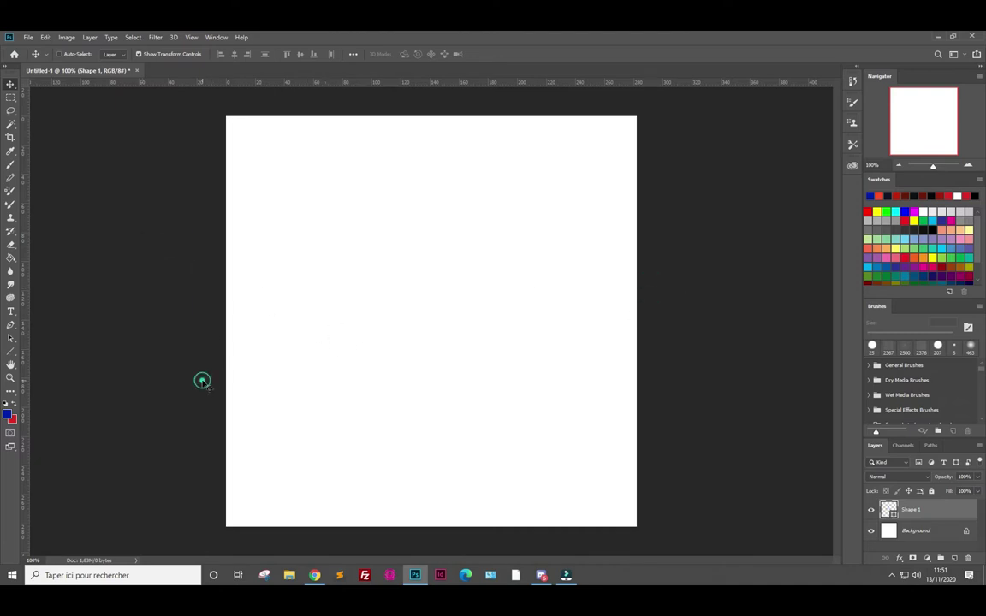
key(Delete)
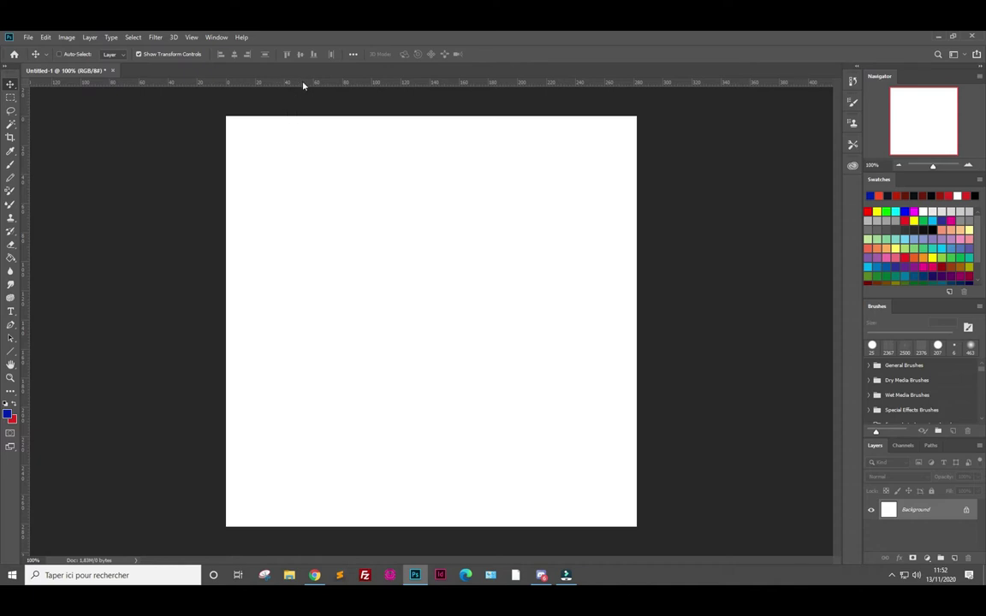
drag(303, 84, 316, 246)
drag(23, 224, 392, 219)
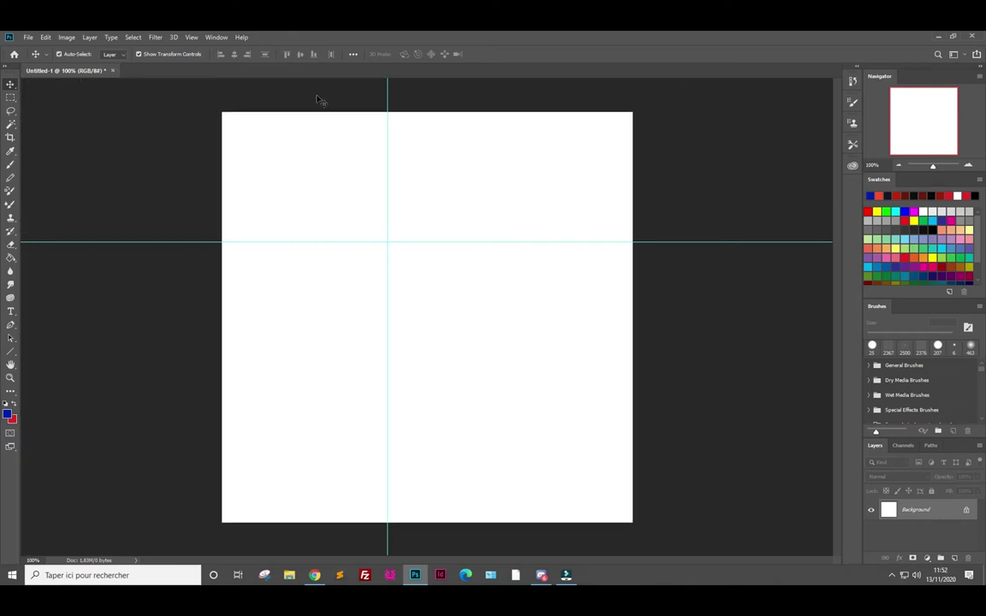
key(ctrl+semicolon)
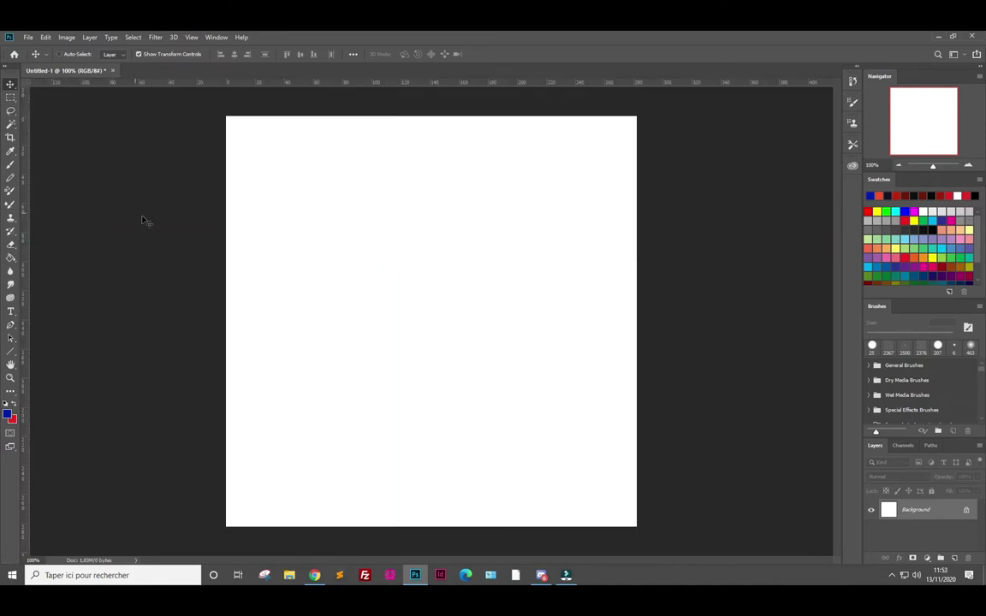
- Toggle the toolbar layout, ending on two columns, and collapse the panel dock to icons
click(6, 69)
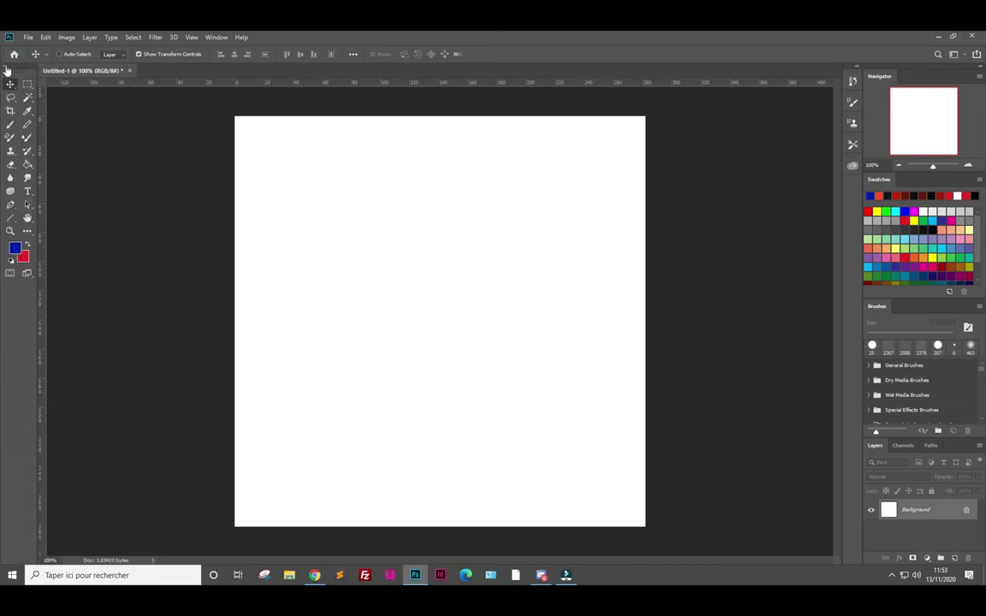
click(6, 69)
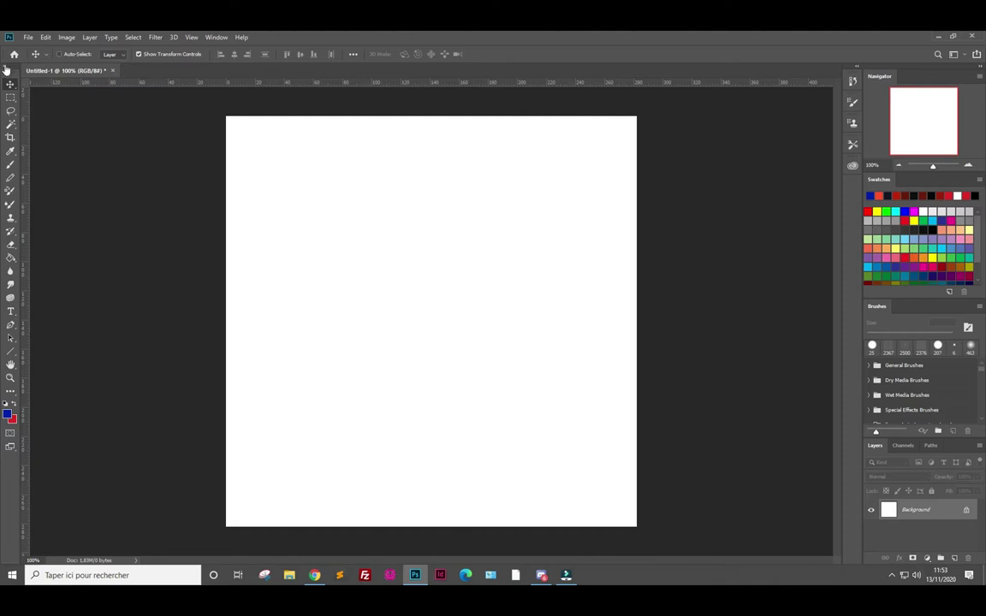
click(6, 70)
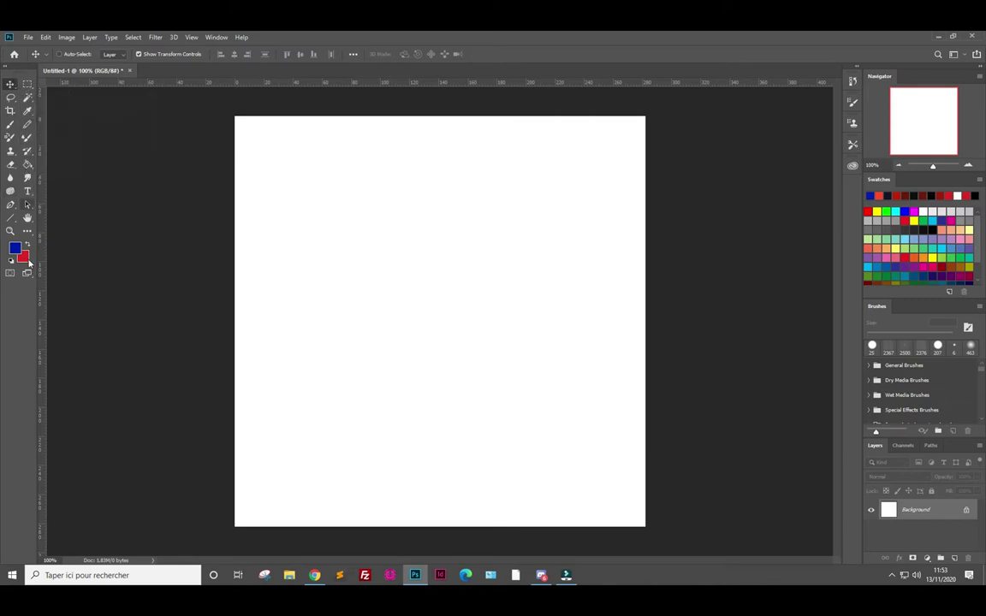
click(8, 71)
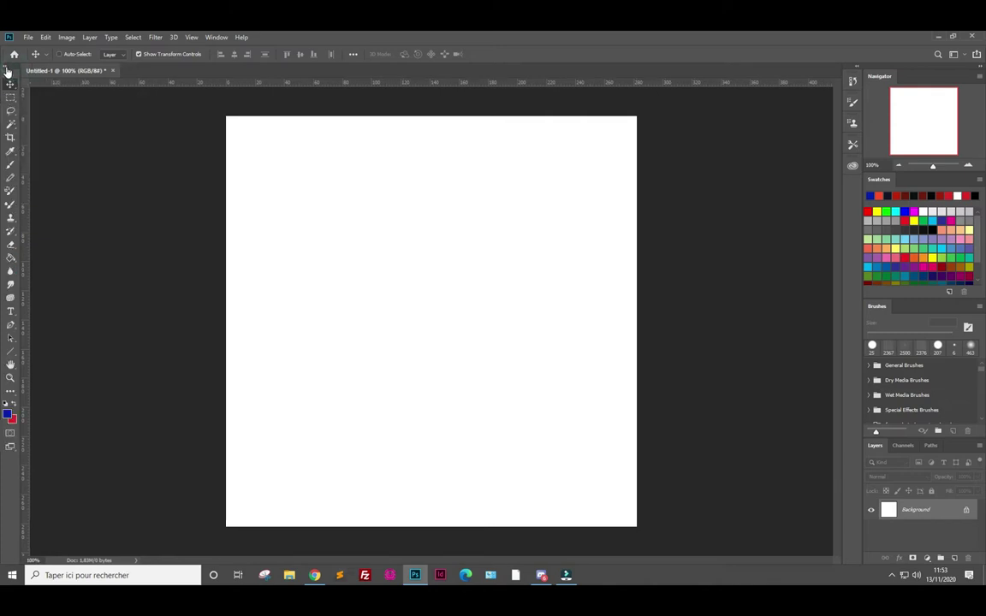
click(8, 71)
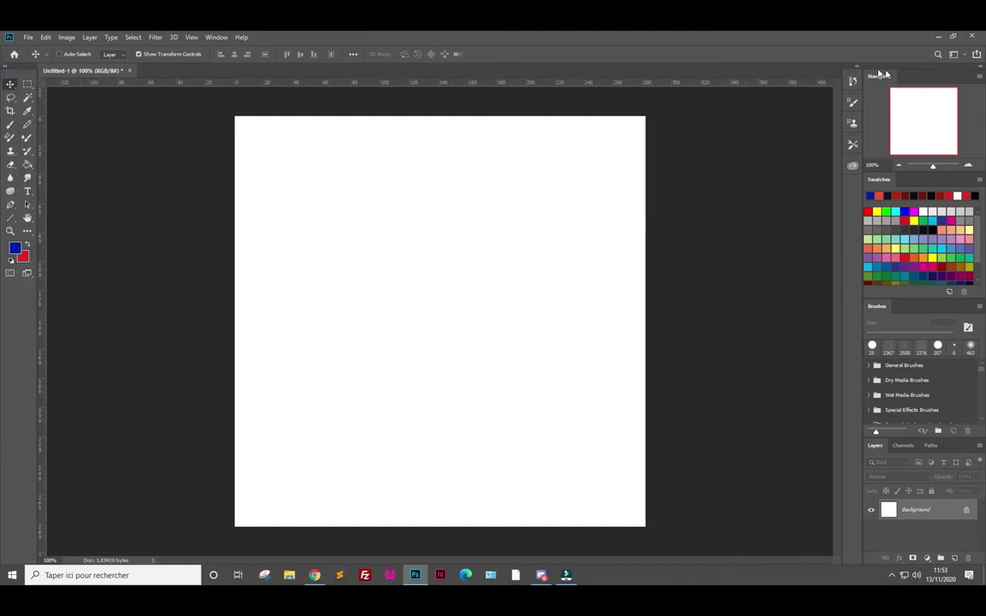
click(980, 68)
- Expand the panel dock, pick the Eyedropper tool and open the File menu
click(982, 70)
click(30, 113)
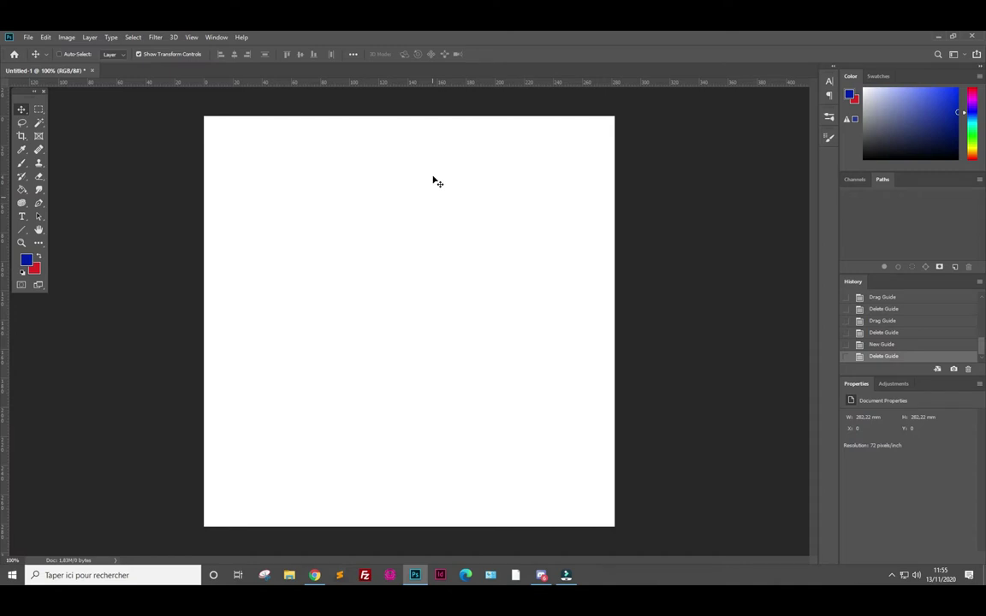
click(29, 38)
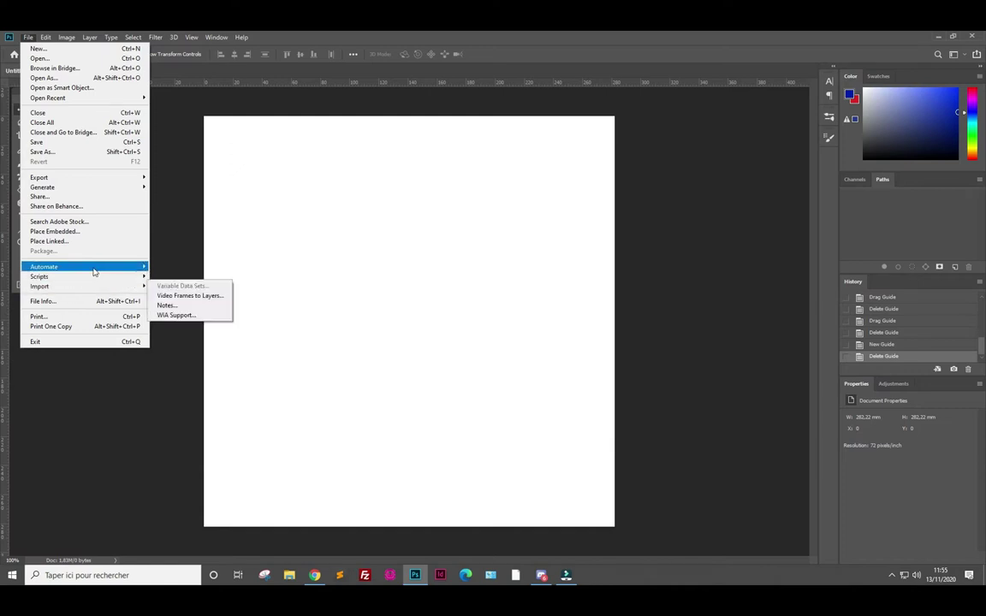
mouse_move(40, 276)
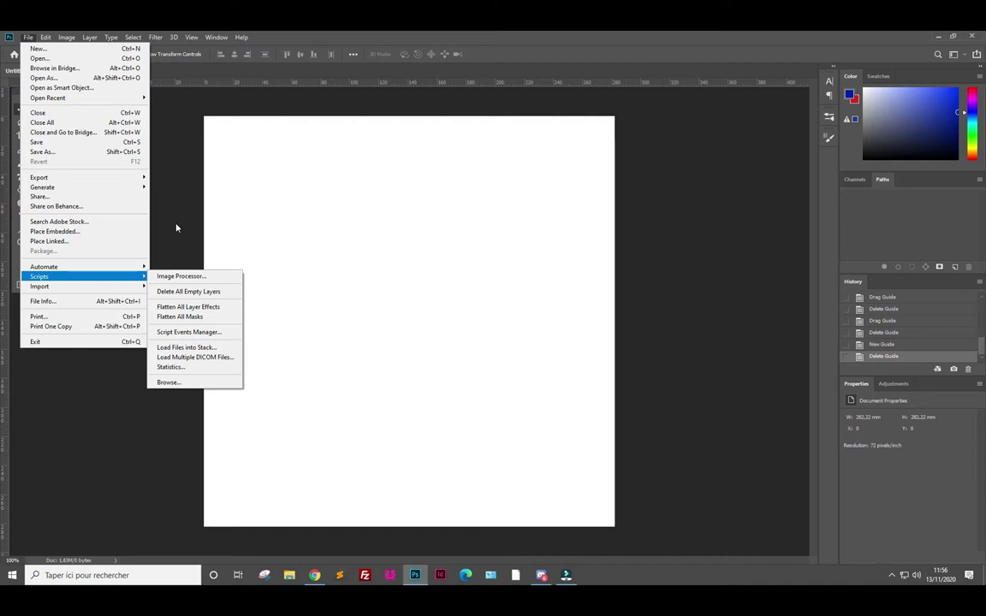
click(180, 214)
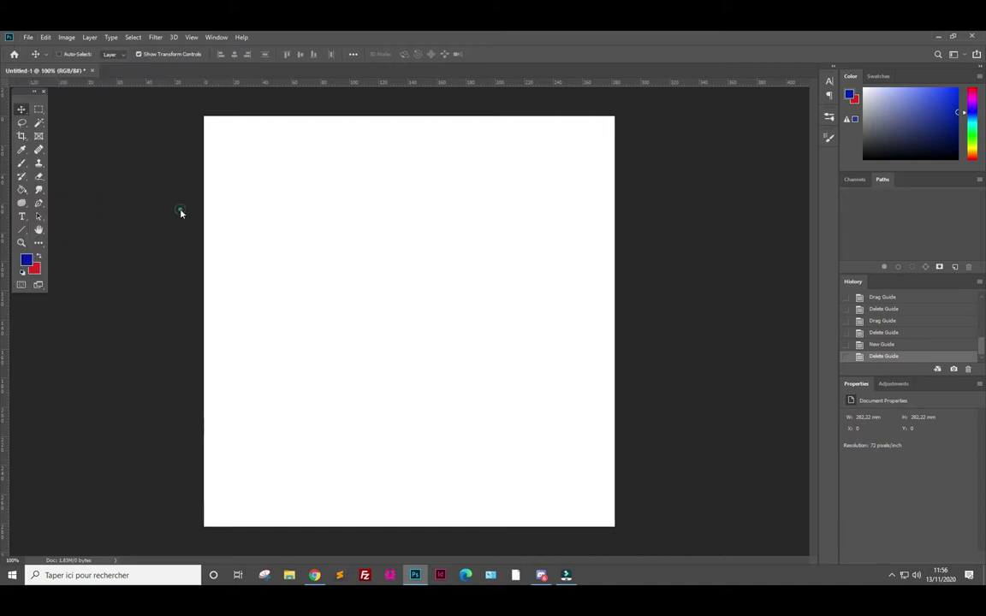
click(47, 37)
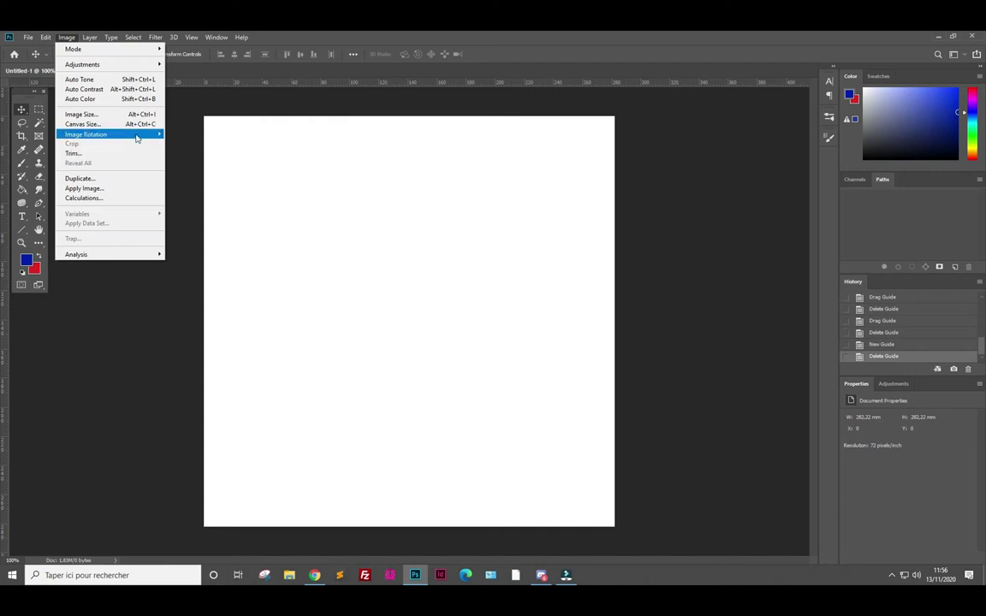
mouse_move(87, 134)
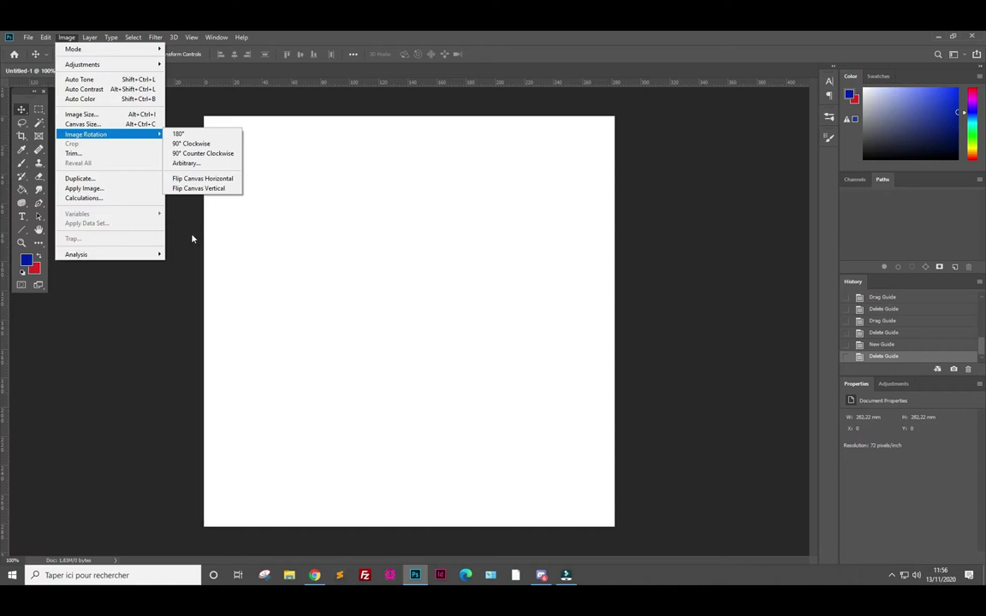
click(194, 235)
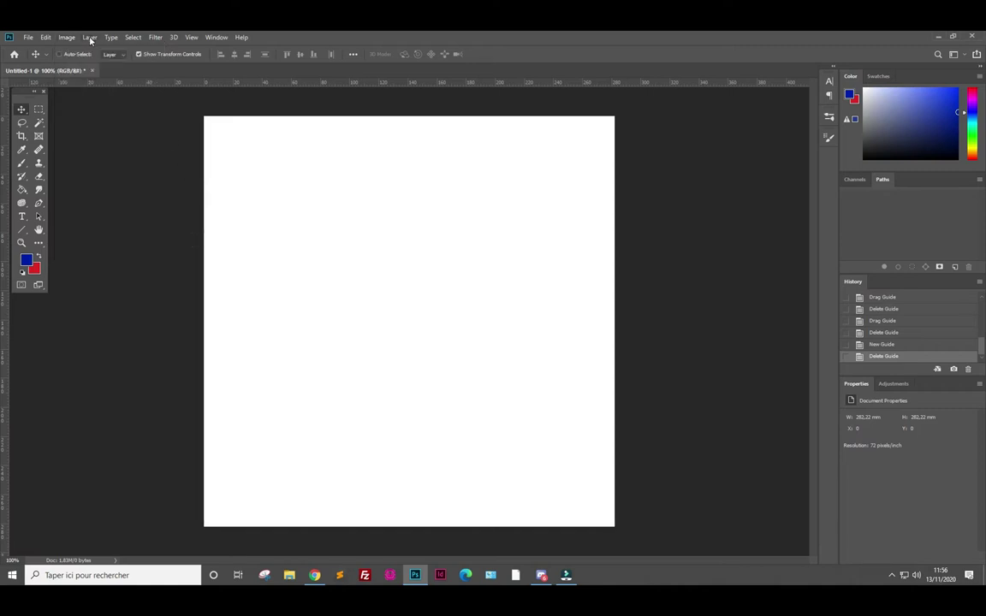
click(91, 37)
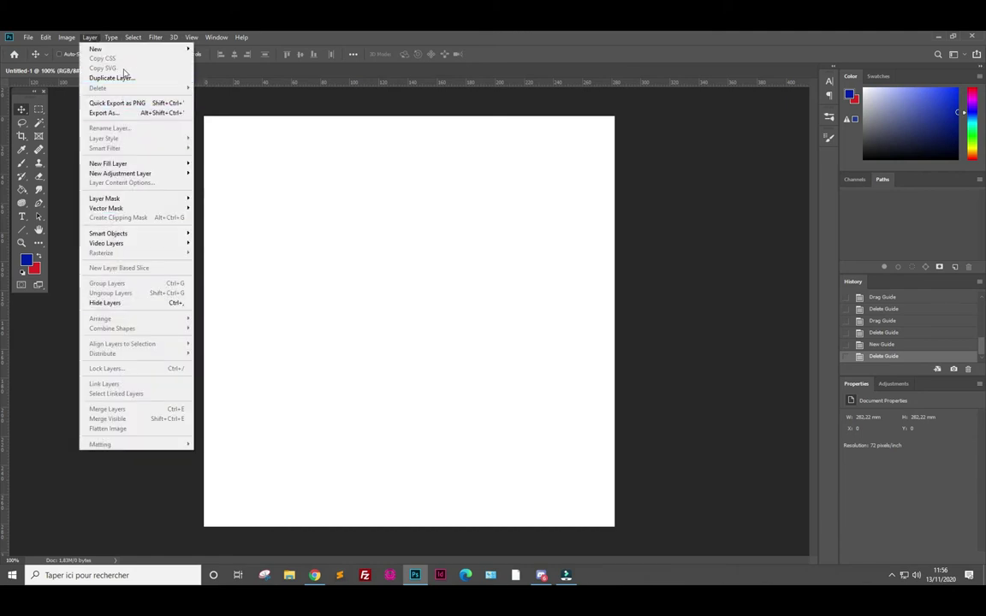
click(684, 145)
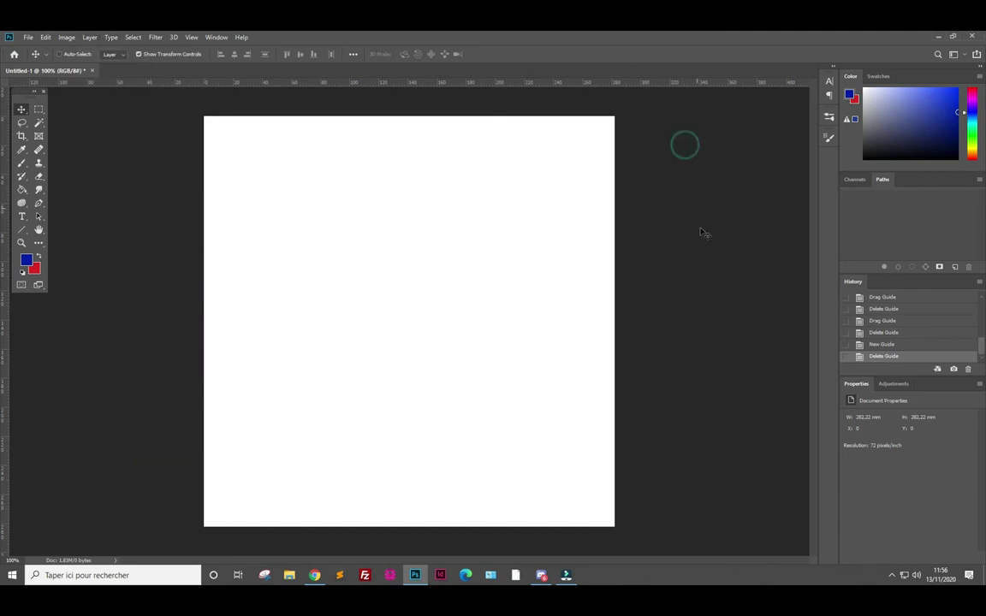
- Show the Layers panel from the Window menu and float it beside the canvas
click(217, 37)
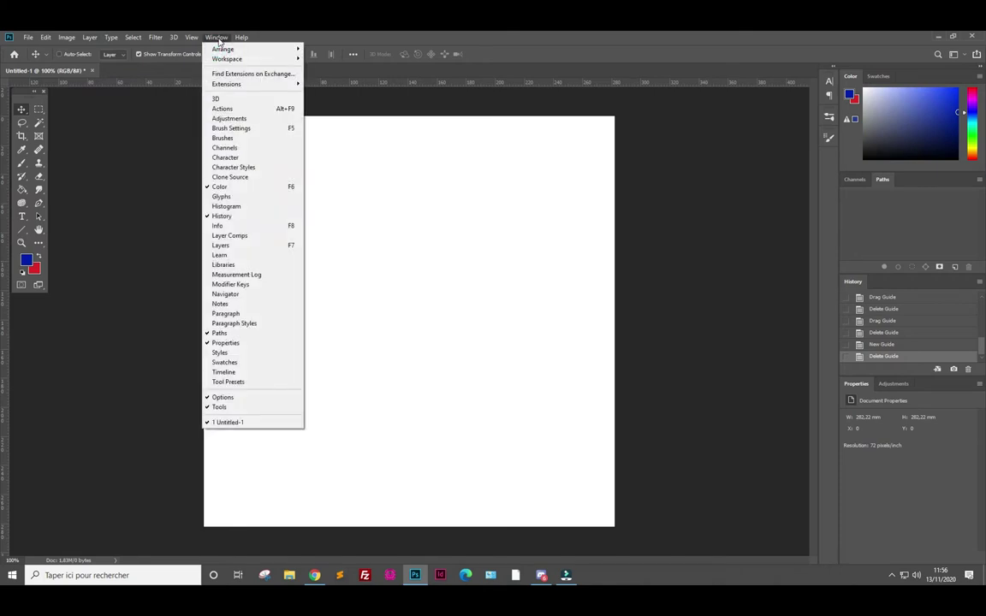
click(242, 246)
mouse_move(128, 89)
mouse_down()
mouse_move(279, 132)
mouse_move(675, 148)
mouse_up()
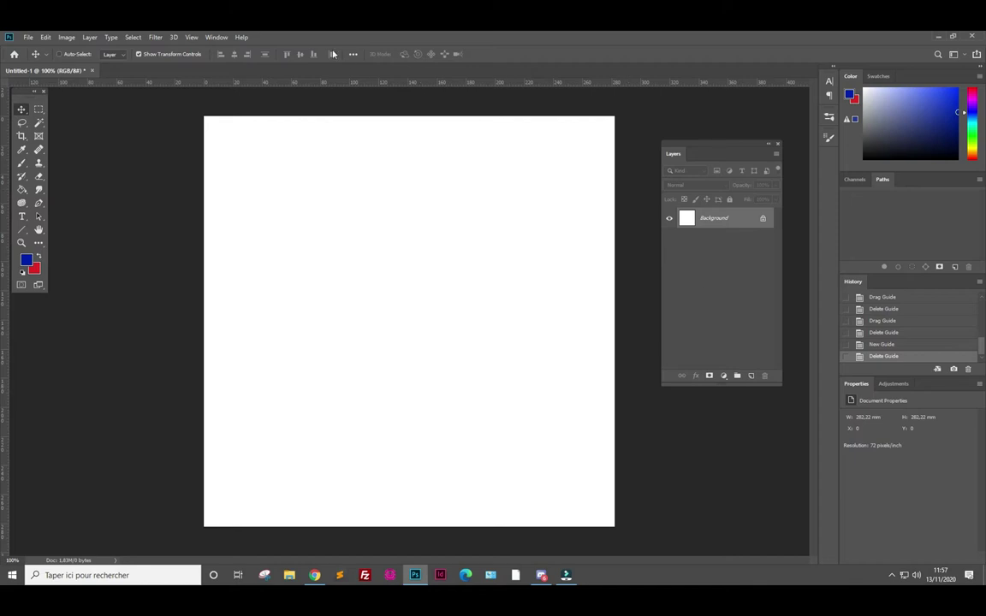
click(89, 37)
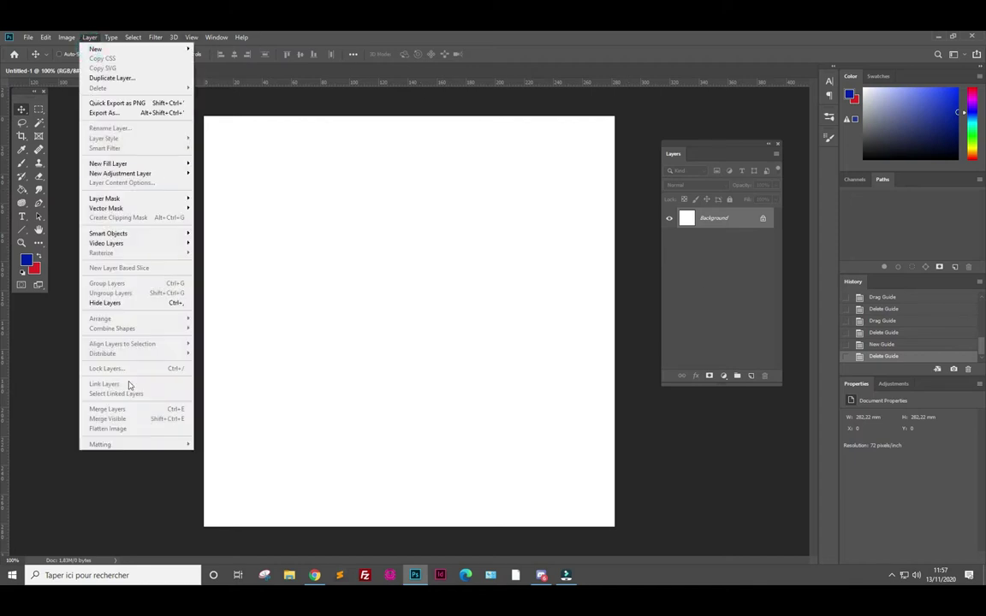
click(647, 327)
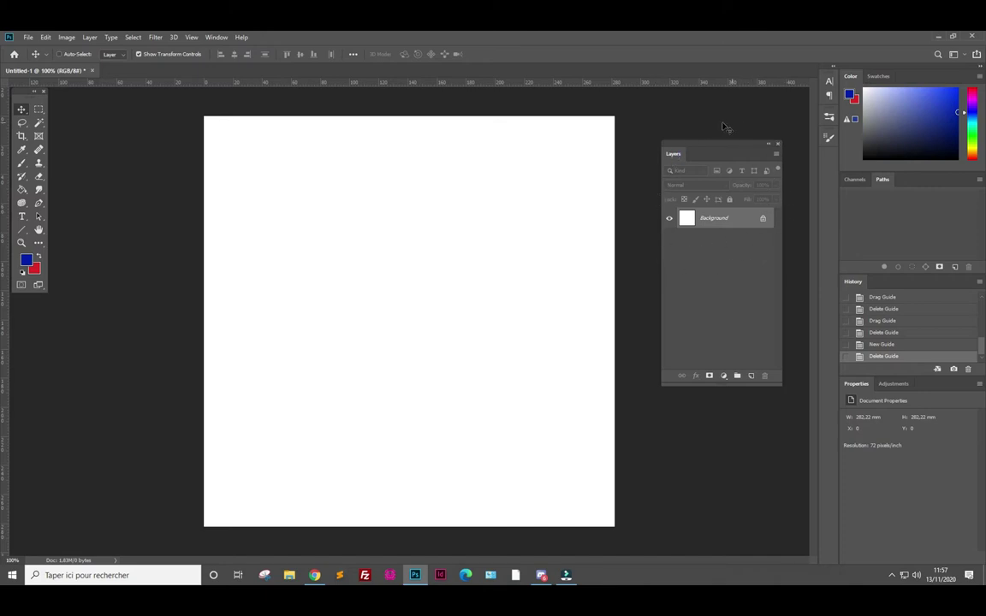
mouse_move(688, 146)
mouse_down()
mouse_move(670, 142)
mouse_move(667, 165)
mouse_up()
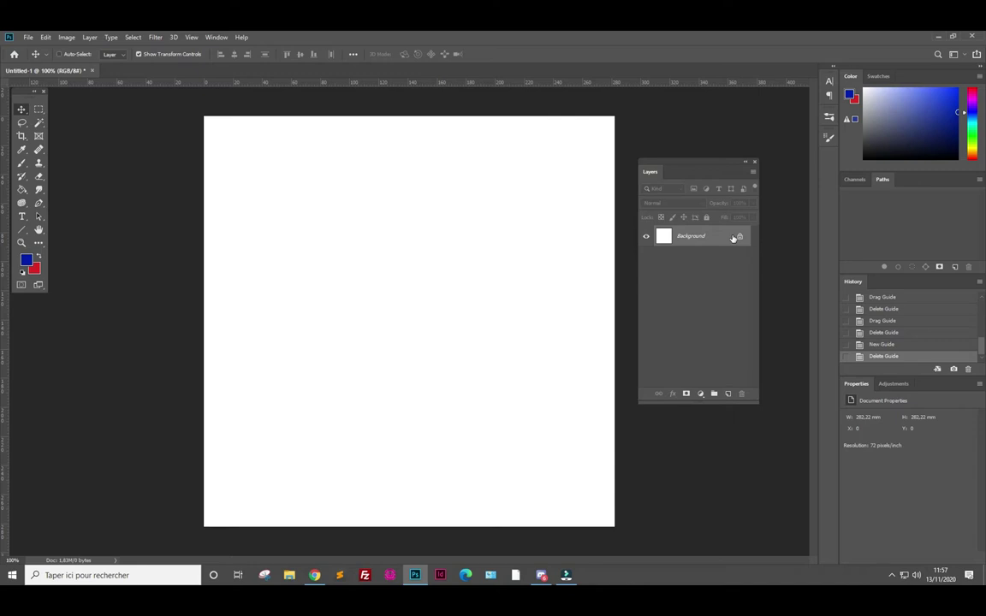
- Open the Type menu to view the text commands
click(113, 39)
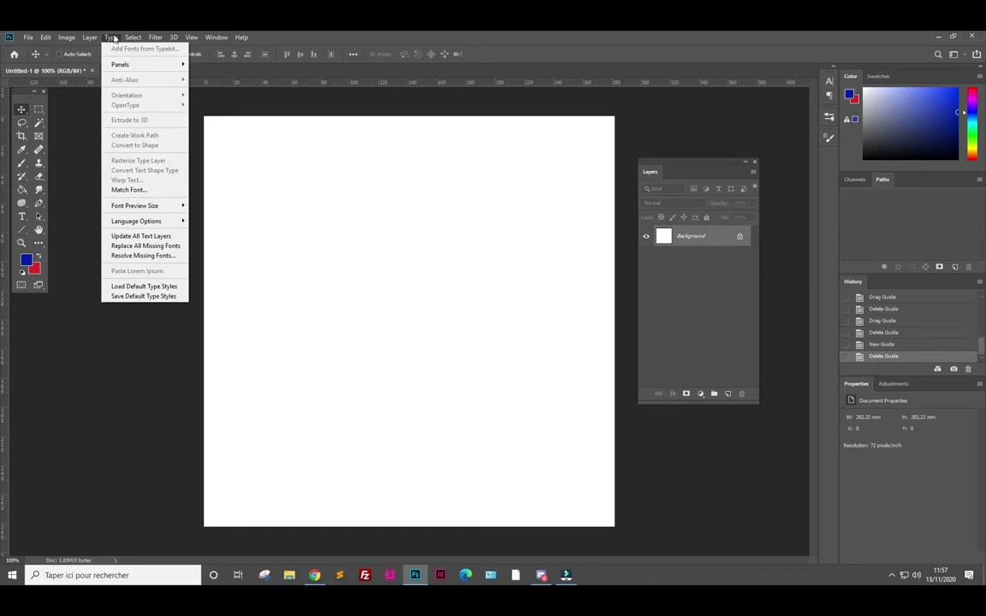
- Open the Select menu to browse the selection commands
click(112, 37)
click(112, 39)
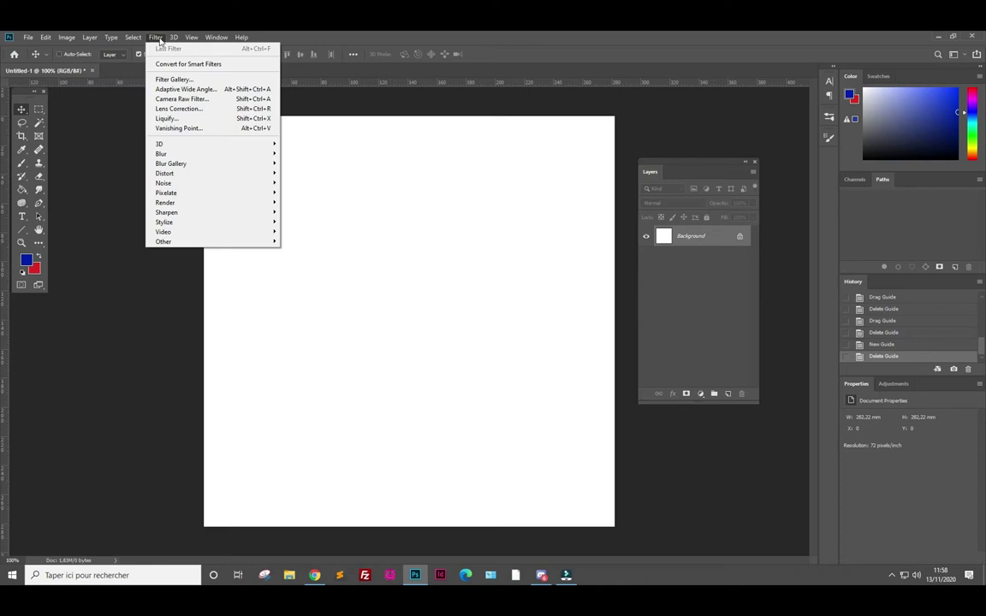
- Switch to Chrome, search Google for 'image' in a new tab and show Images results
click(112, 224)
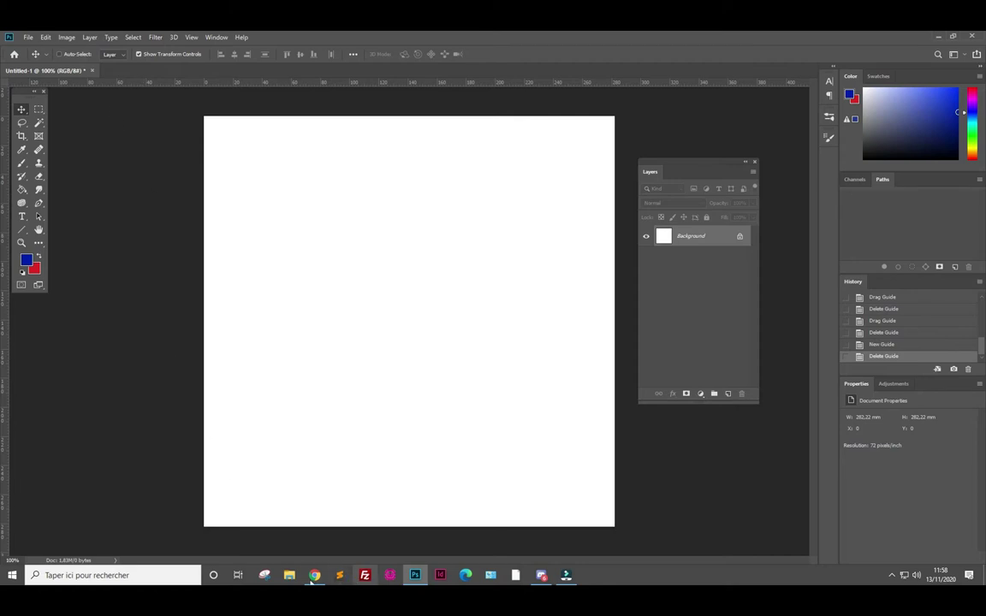
click(314, 575)
click(71, 40)
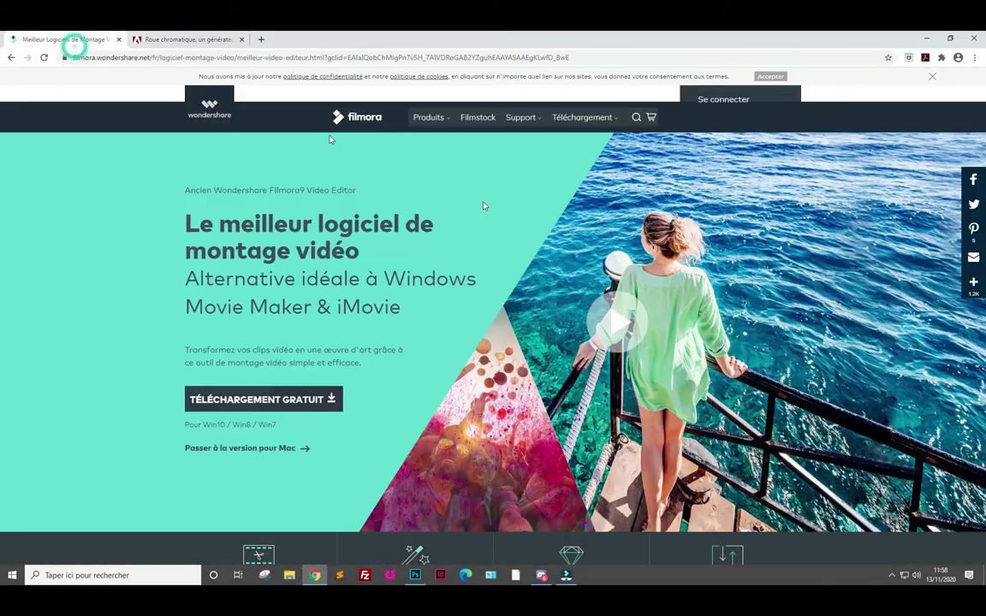
click(262, 39)
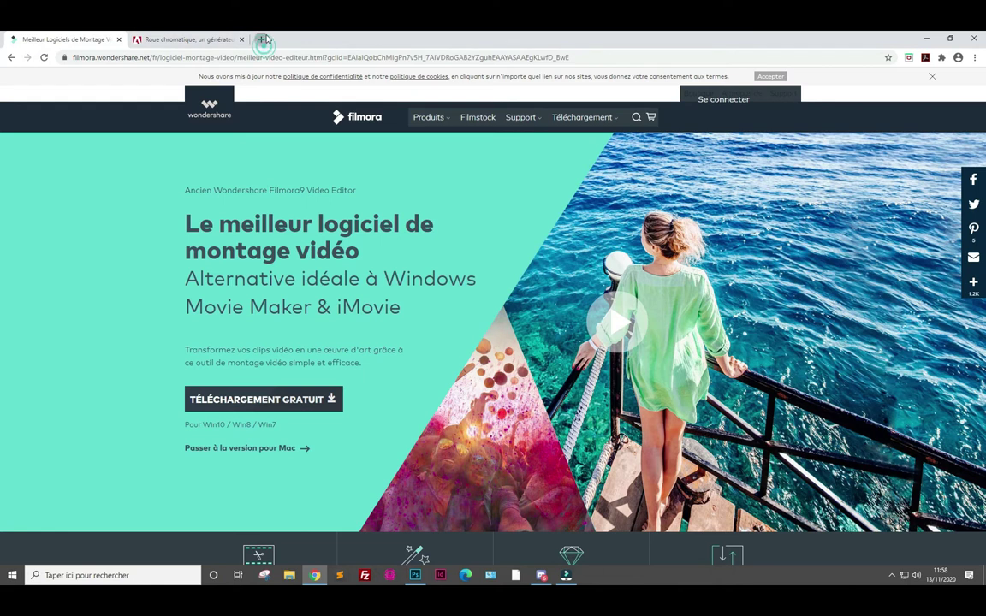
click(514, 246)
text(image)
key(Return)
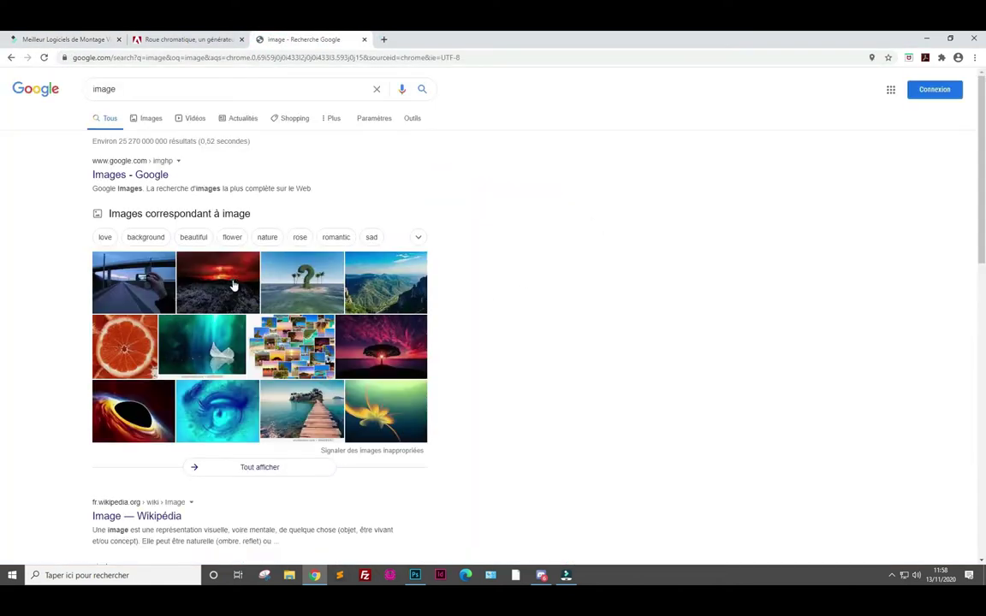
click(233, 285)
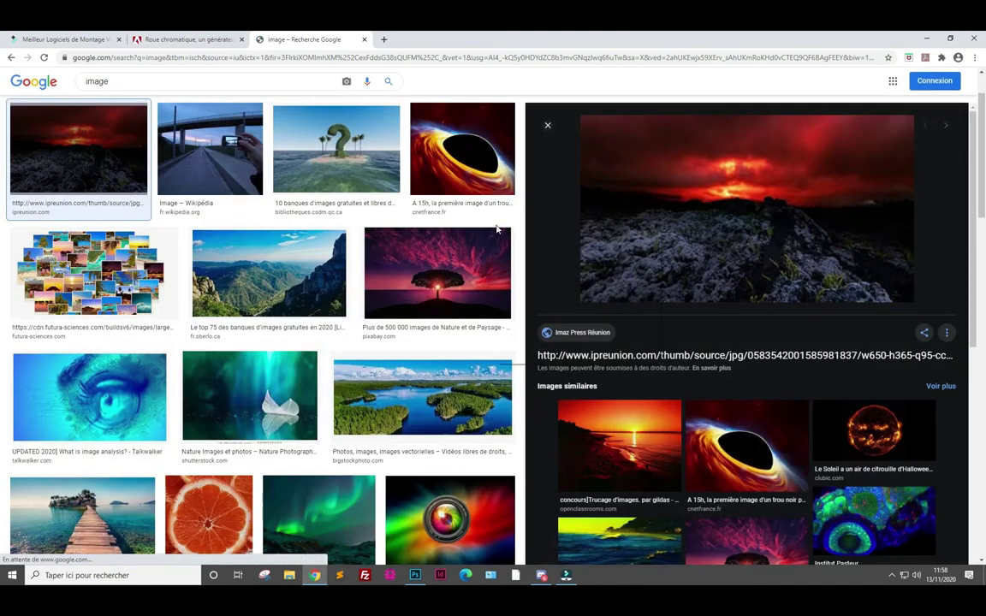
- Copy the picture of the tree against the pink sunset sky
right_click(497, 228)
right_click(420, 244)
click(462, 337)
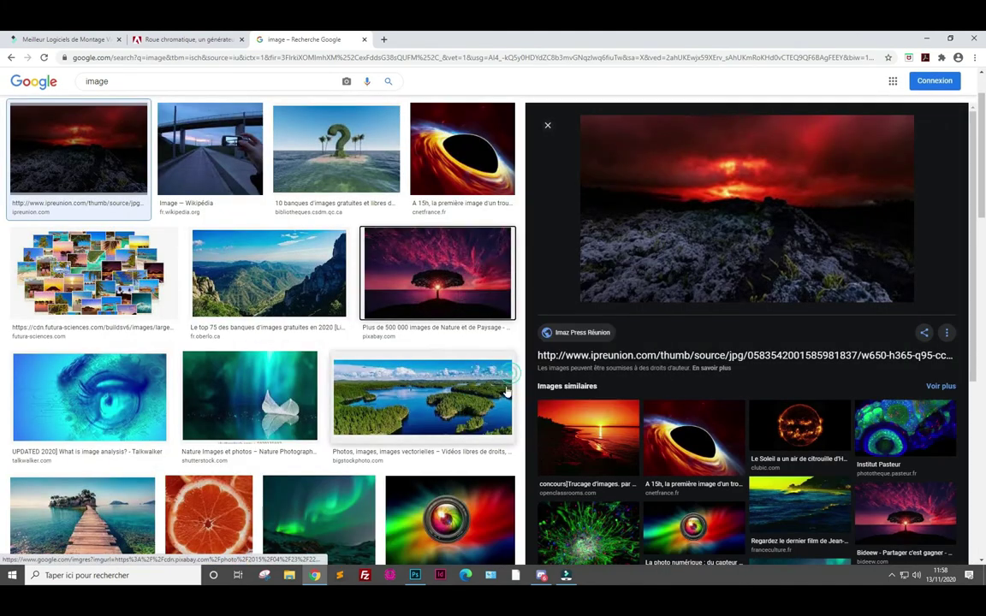
- Paste the tree sunset picture as Layer 1 and apply the Artistic > Underpainting filter
key(alt+Tab)
key(ctrl+v)
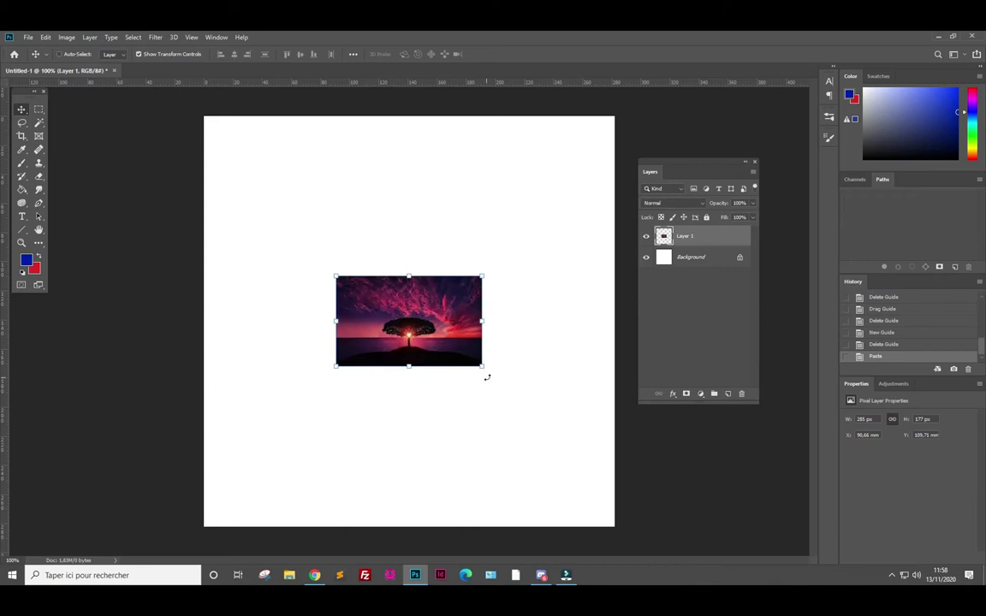
click(154, 38)
click(171, 76)
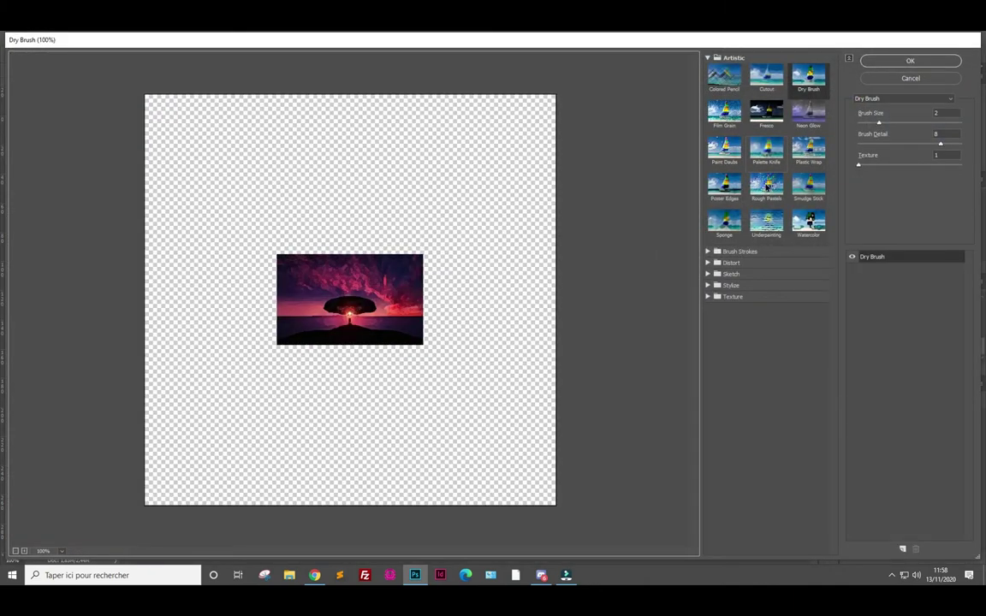
click(758, 224)
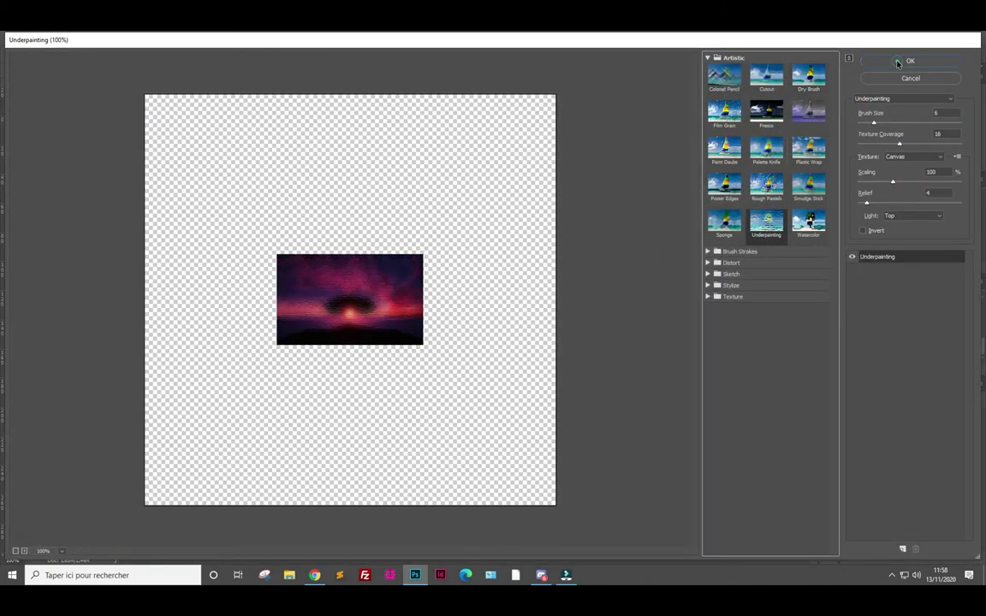
click(865, 60)
scroll(462, 347, up, 3)
scroll(442, 340, up, 3)
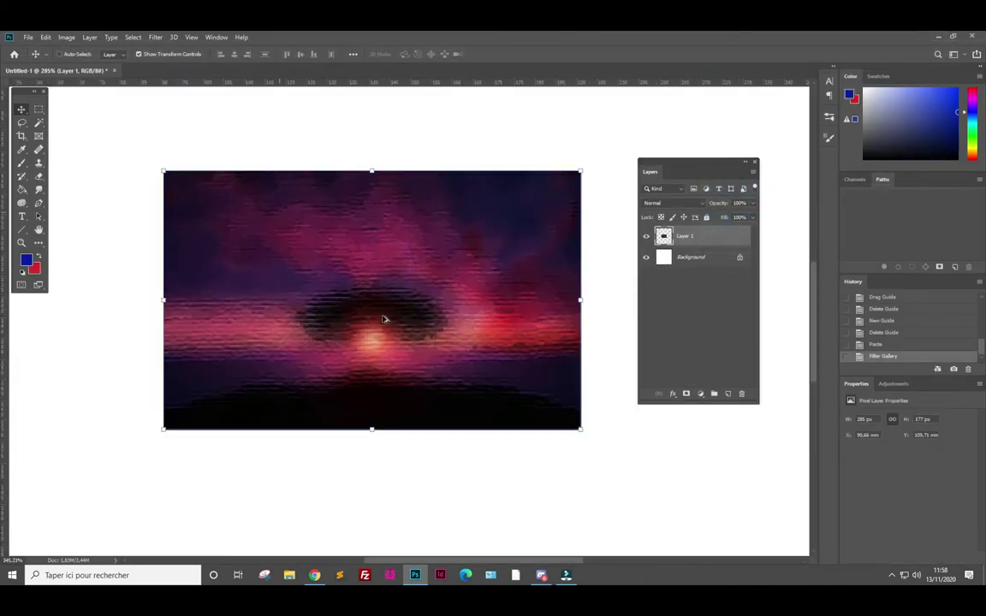
scroll(385, 322, up, 2)
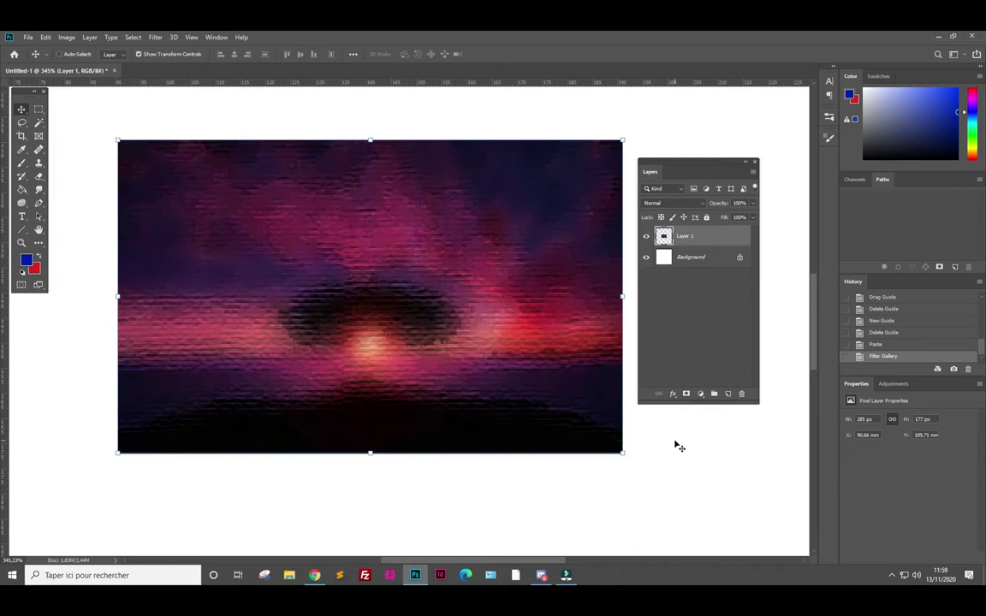
scroll(489, 359, down, 2)
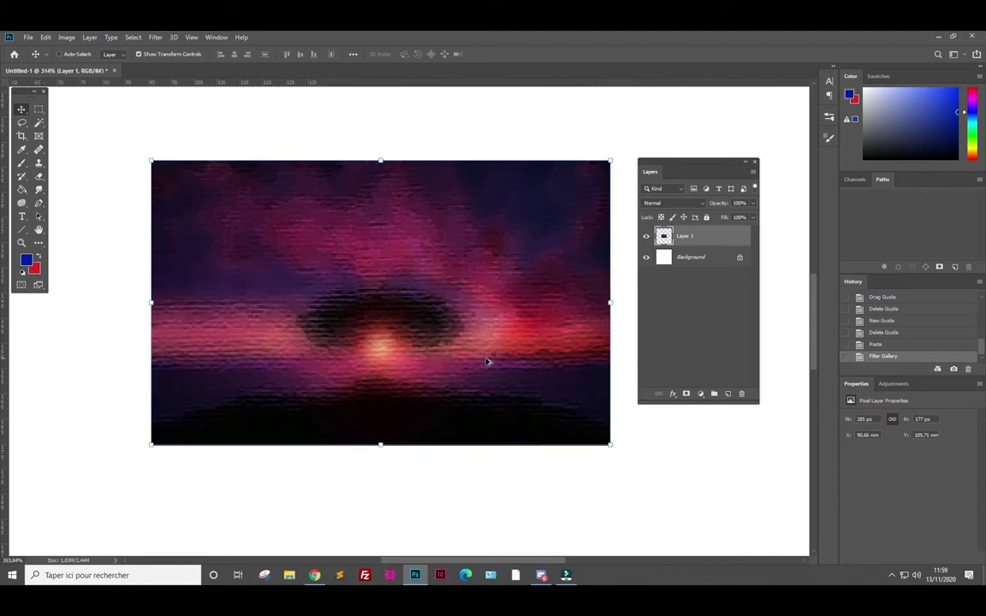
scroll(488, 359, down, 2)
scroll(488, 365, down, 2)
scroll(488, 366, down, 1)
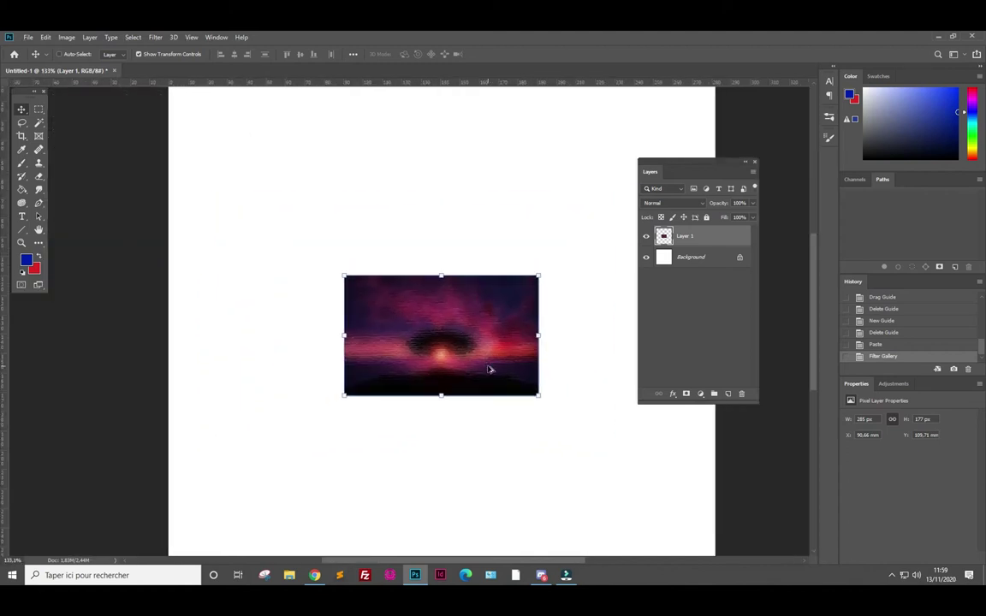
scroll(489, 369, down, 1)
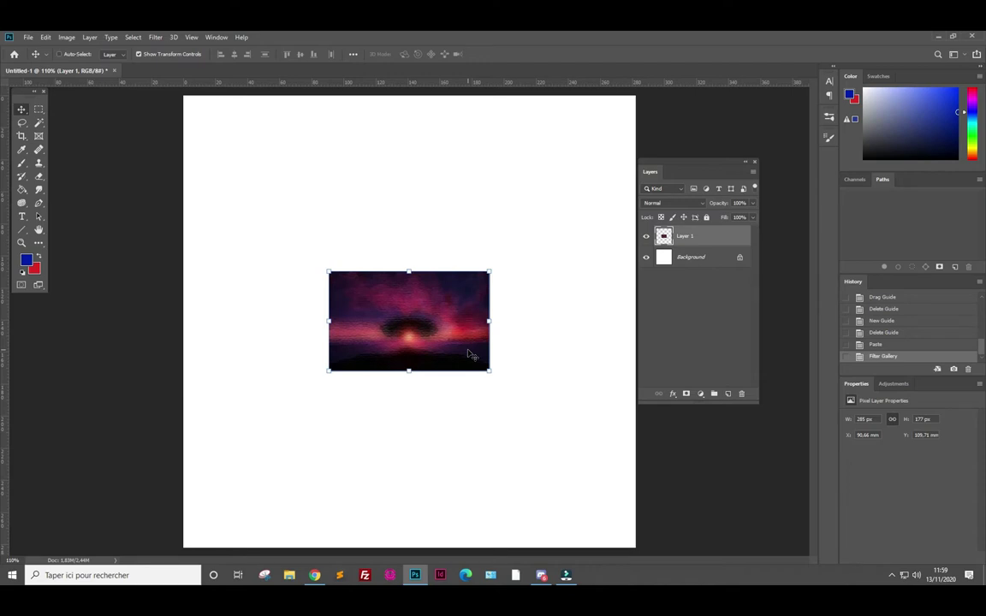
alt+scroll(457, 293, up, 3)
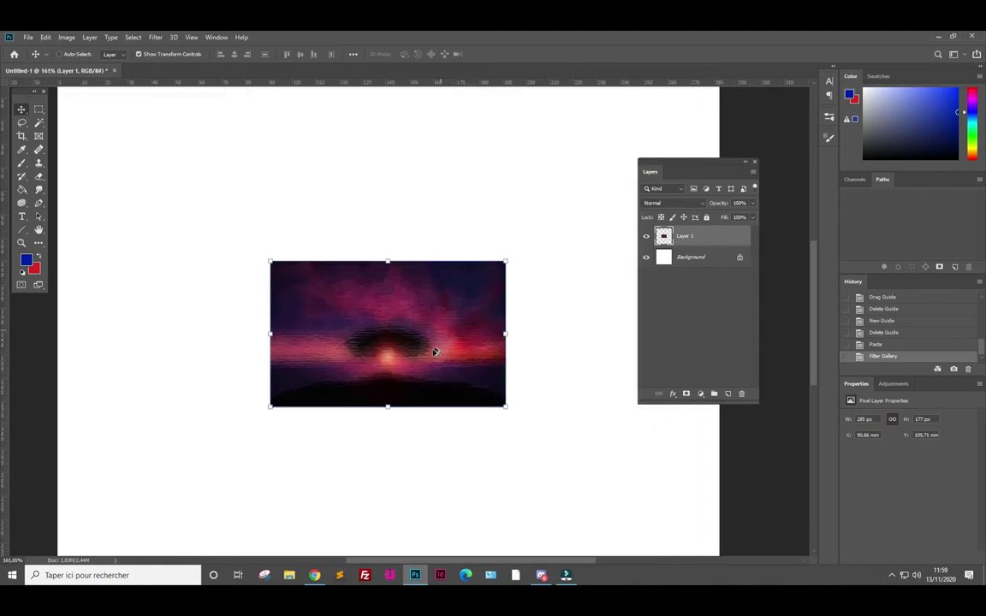
alt+scroll(435, 347, up, 3)
alt+scroll(413, 377, up, 1)
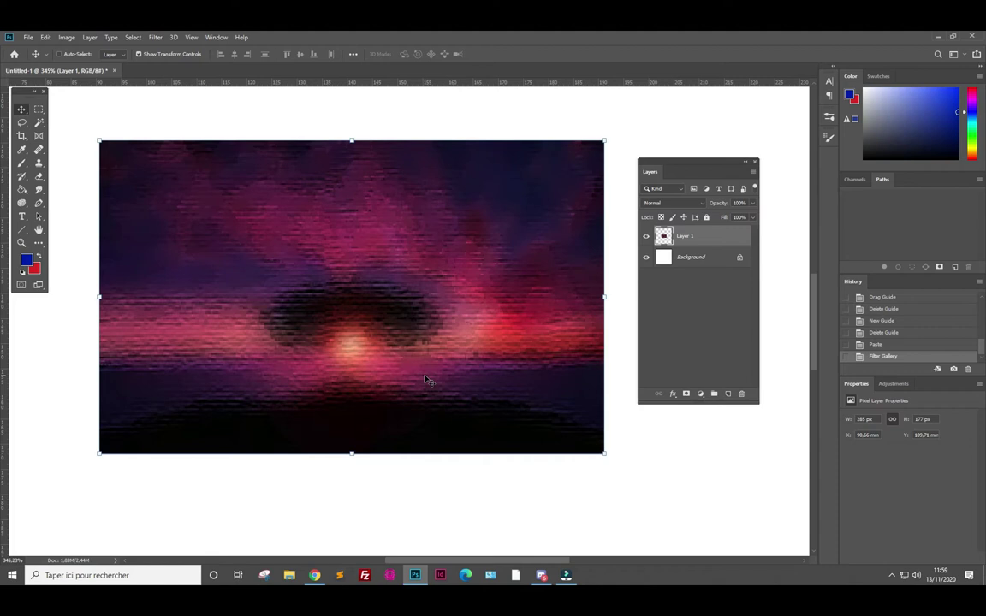
scroll(426, 317, down, 2)
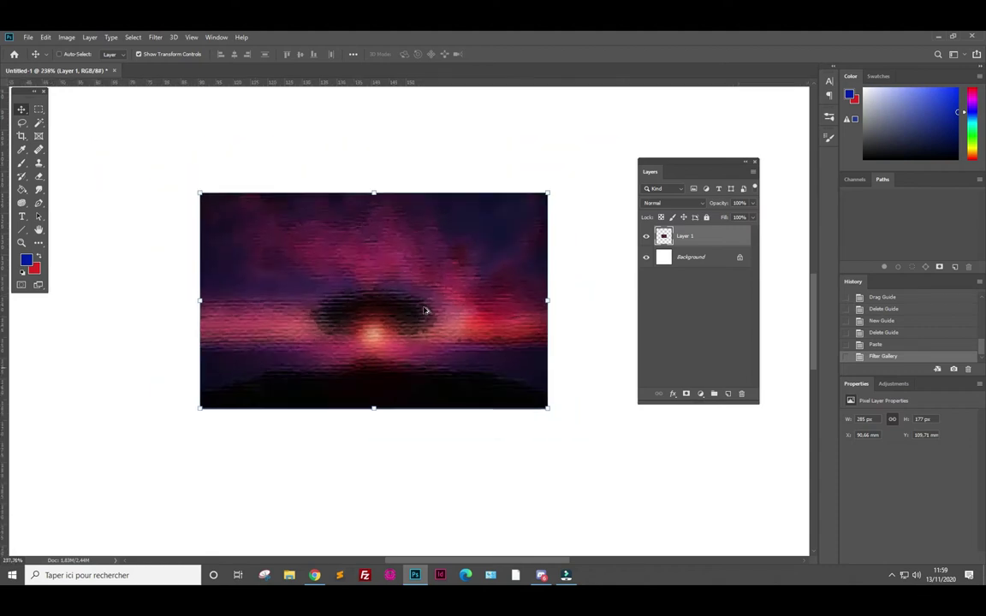
scroll(426, 309, down, 2)
scroll(423, 304, down, 2)
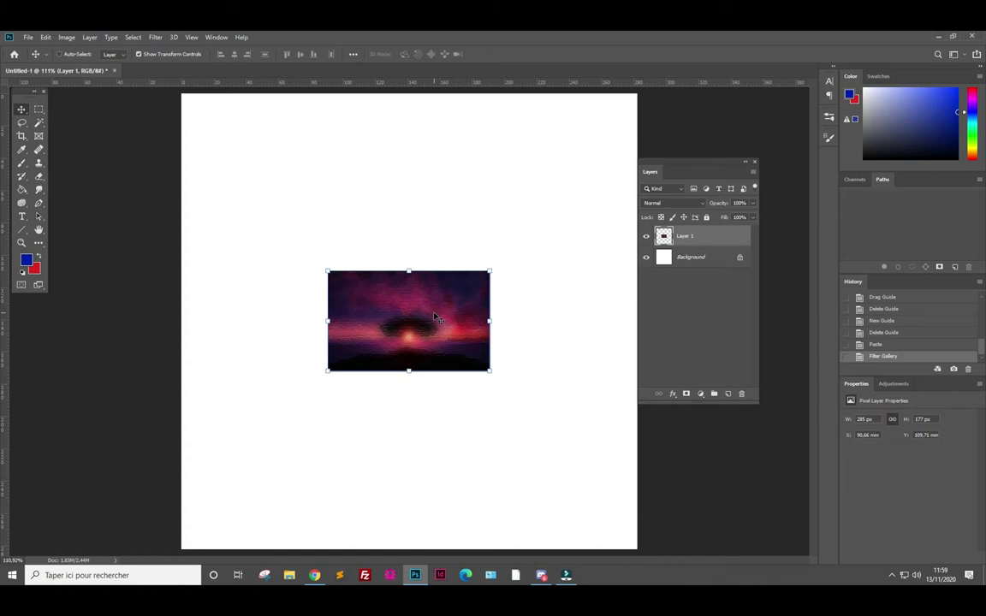
- Delete the filtered sunset Layer 1 so only the white Background remains, then browse the menus
key(Delete)
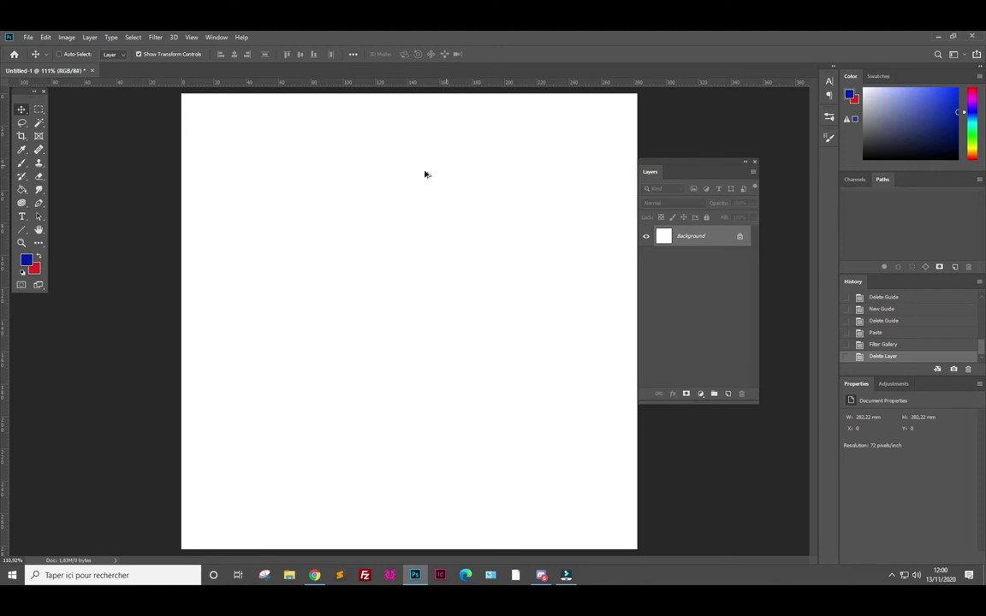
scroll(424, 286, down, 1)
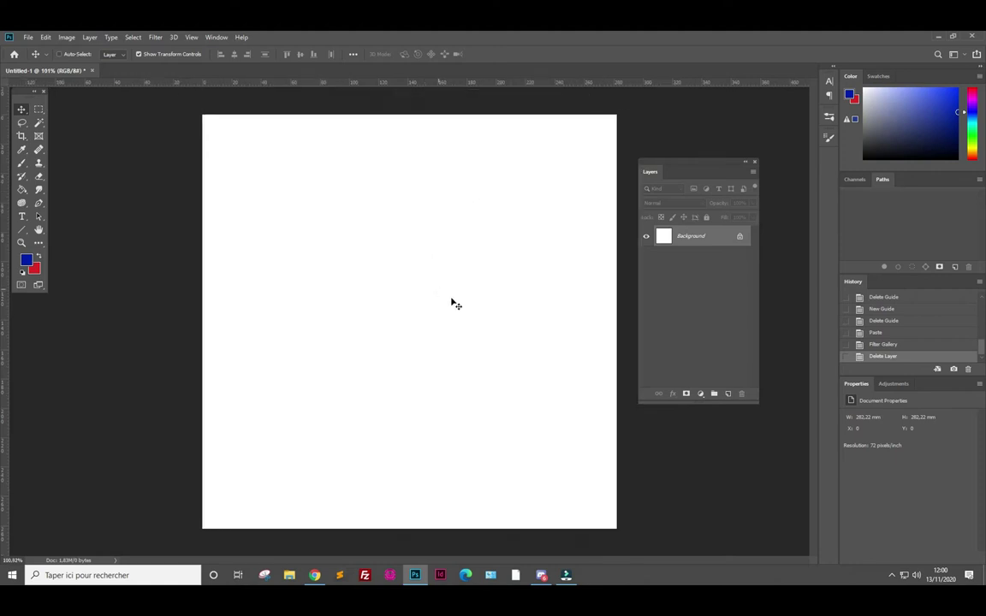
click(173, 37)
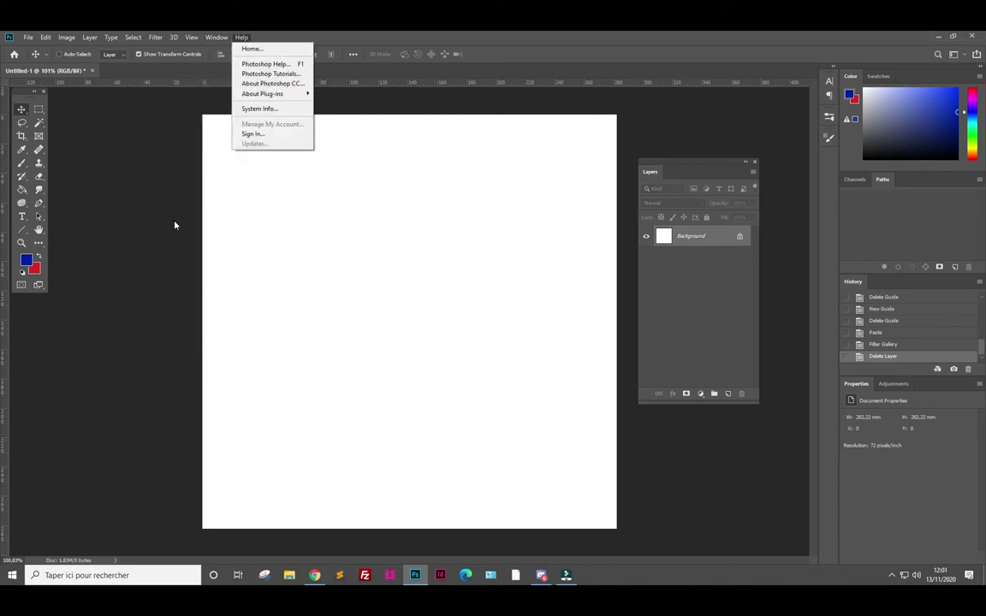
- Close the Help menu, try Lasso, Eyedropper and Move, then drag a Horizontal Type text box
click(148, 232)
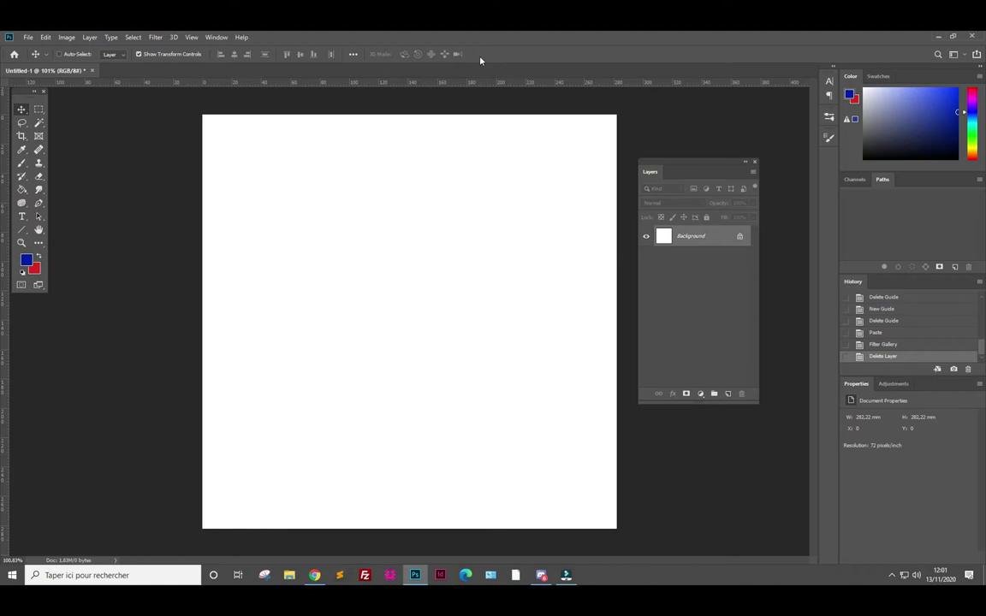
click(37, 110)
click(22, 123)
click(22, 149)
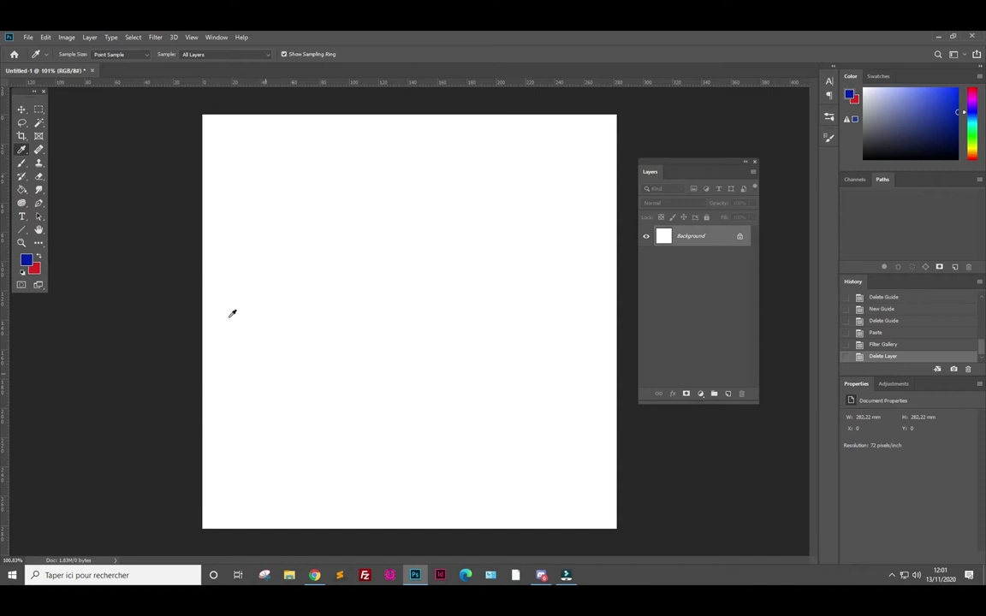
click(21, 108)
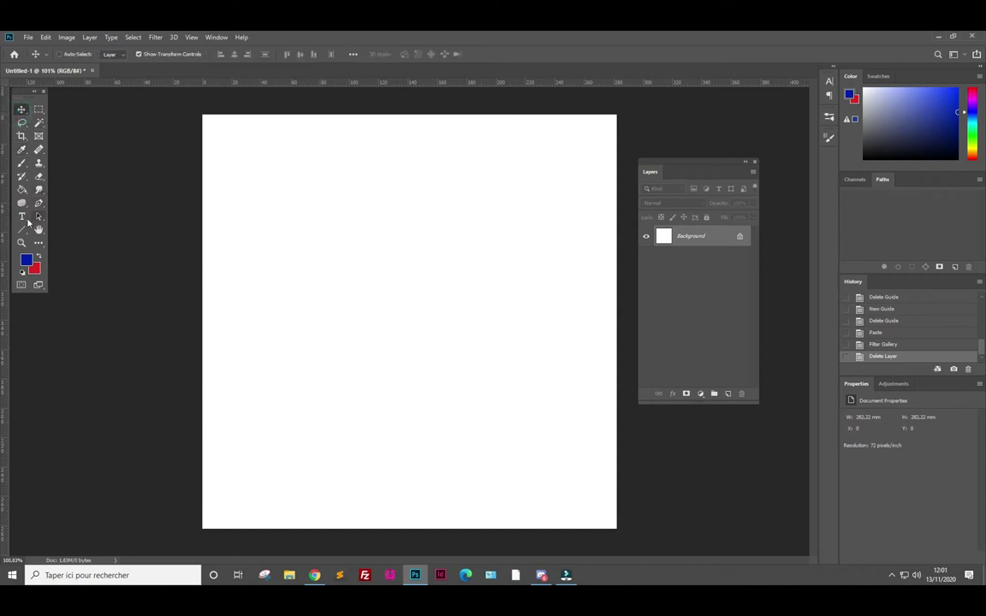
click(21, 216)
mouse_move(258, 227)
mouse_down()
mouse_move(428, 300)
mouse_move(472, 306)
mouse_up()
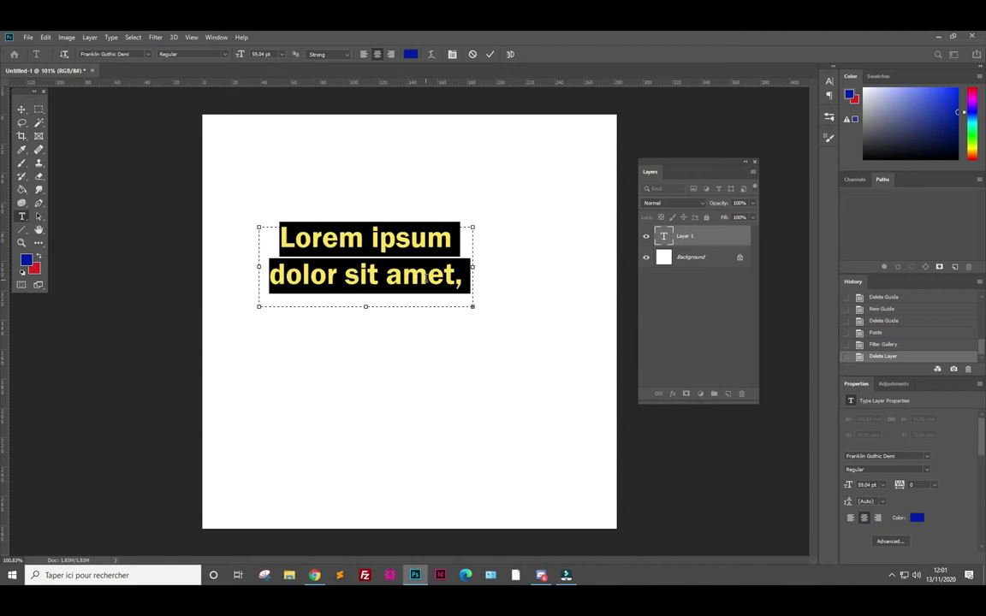
click(21, 108)
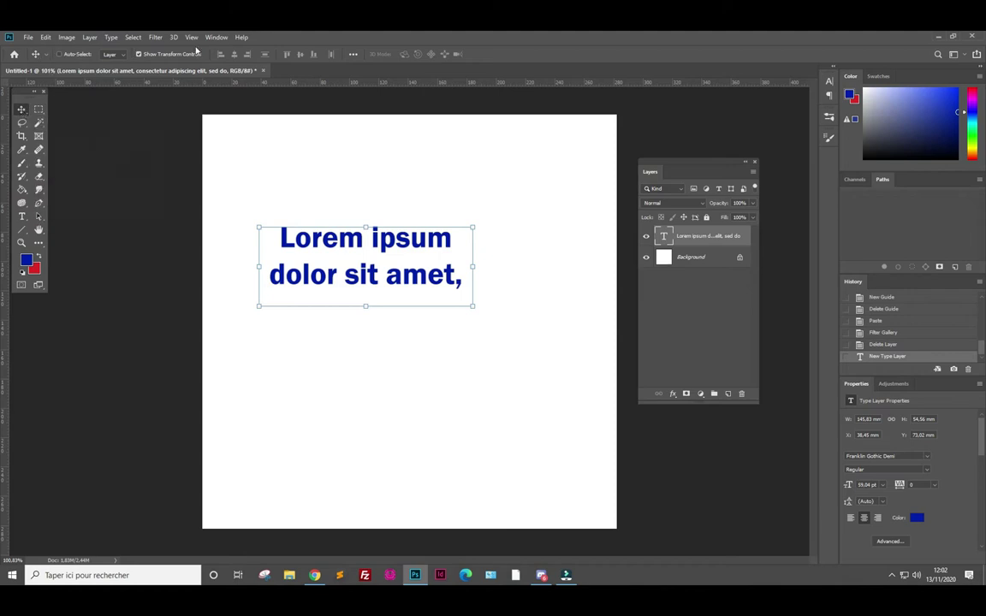
key(Delete)
click(22, 163)
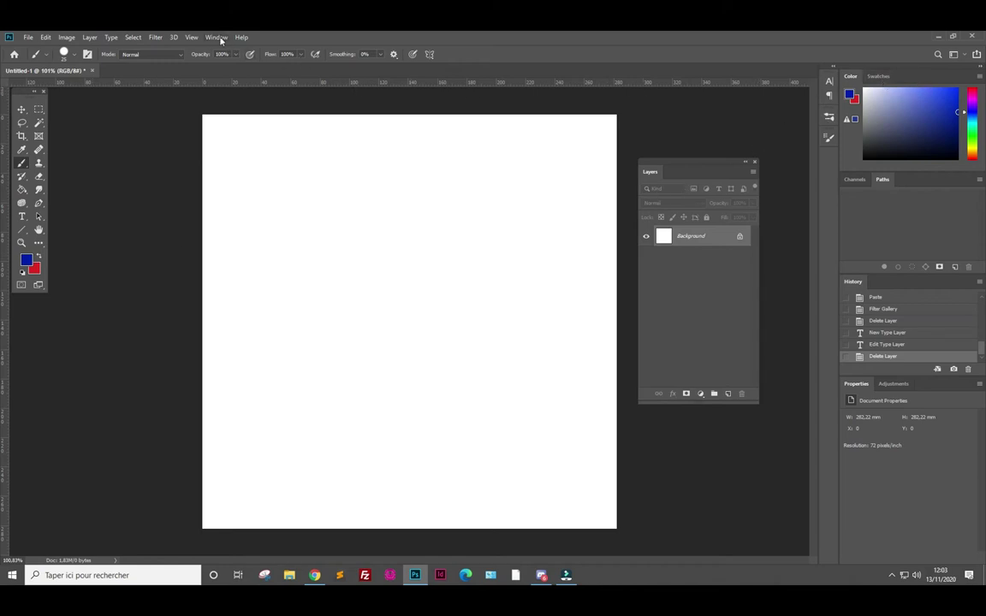
- Collapse the right-hand docked panels to icons and park the floating Layers panel beside the canvas
drag(717, 166, 708, 135)
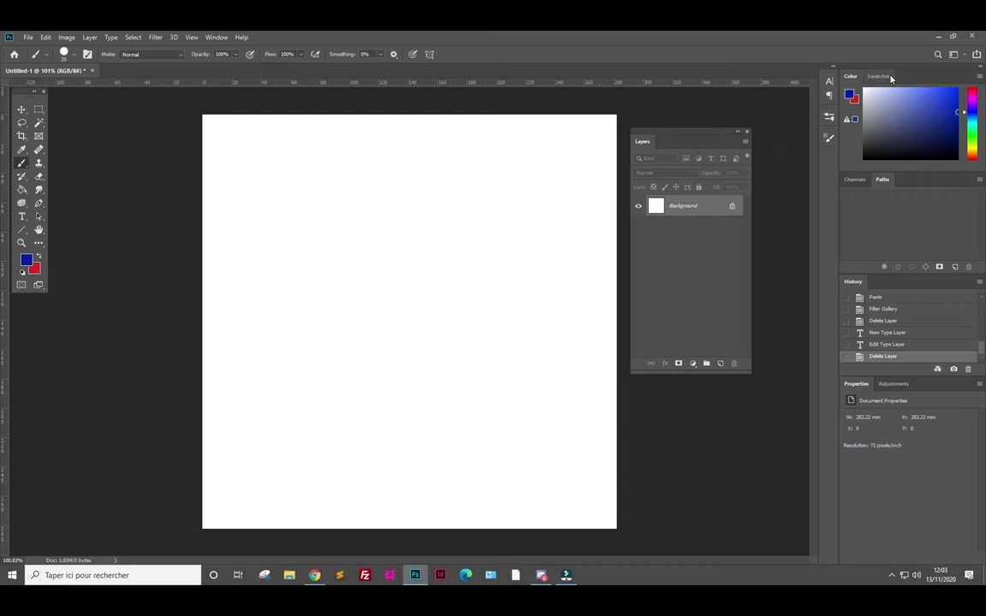
click(215, 37)
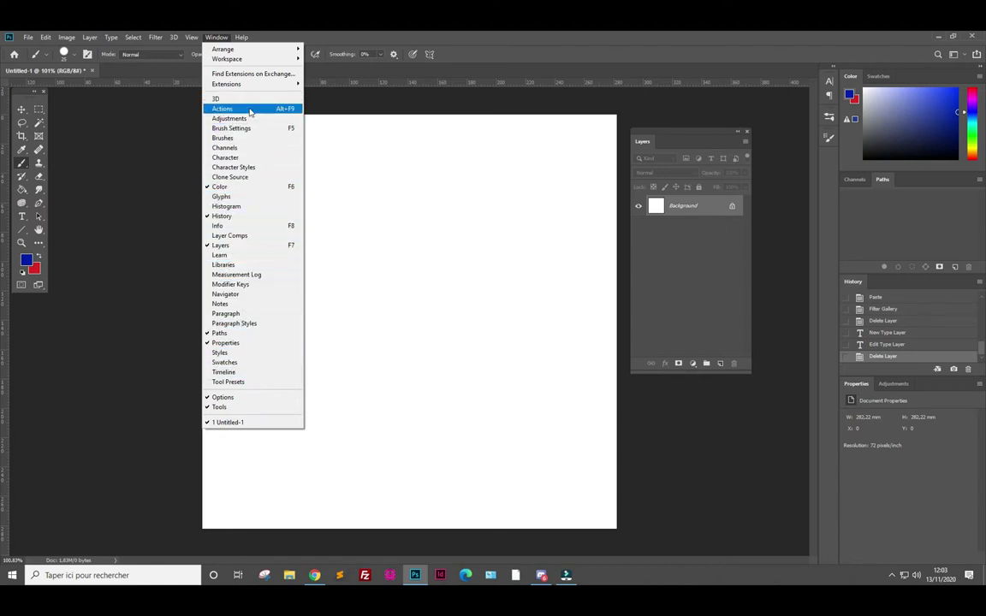
click(176, 212)
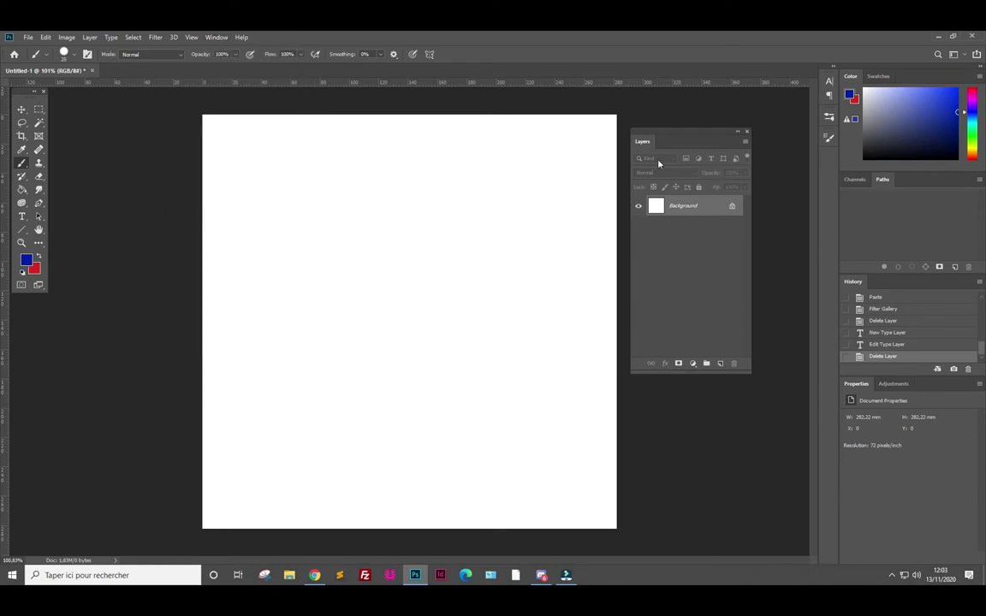
drag(698, 132, 716, 177)
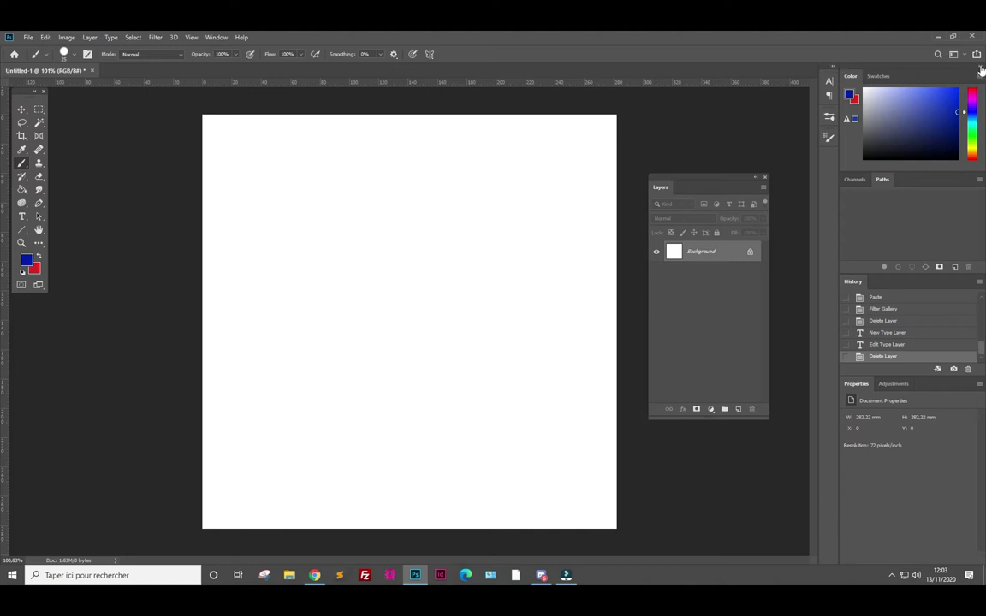
click(972, 67)
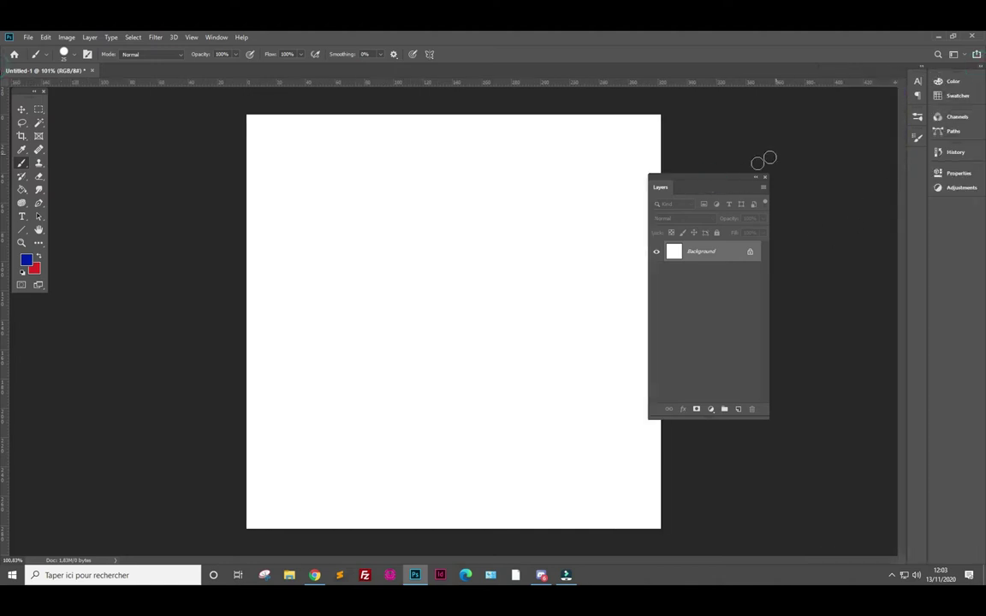
mouse_move(723, 181)
mouse_down()
mouse_move(752, 123)
mouse_move(436, 161)
mouse_move(761, 121)
mouse_move(746, 123)
mouse_up()
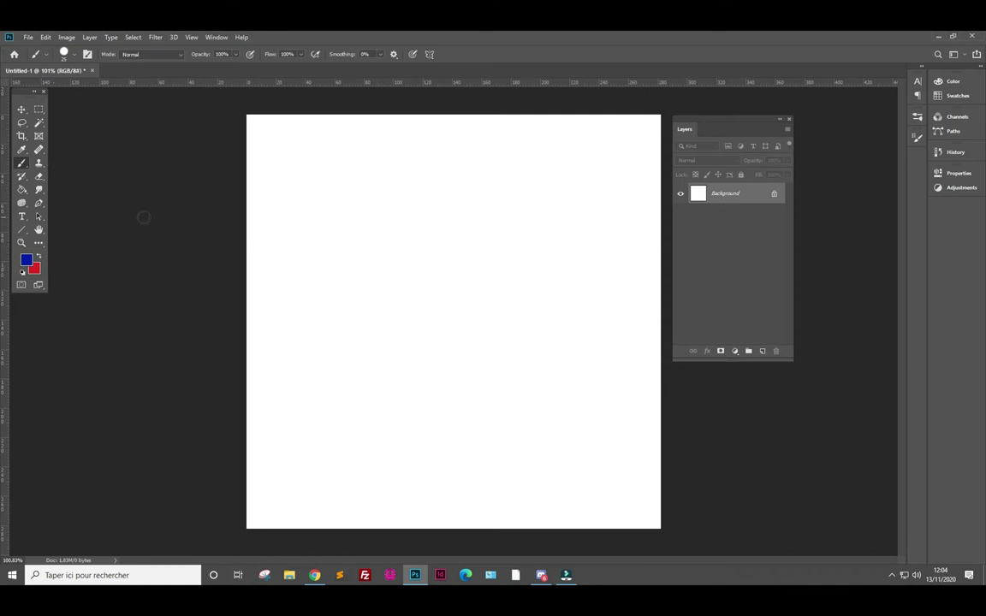
- Dismiss the locked-Background warning and convert the Background into an unlocked Layer 0
click(20, 110)
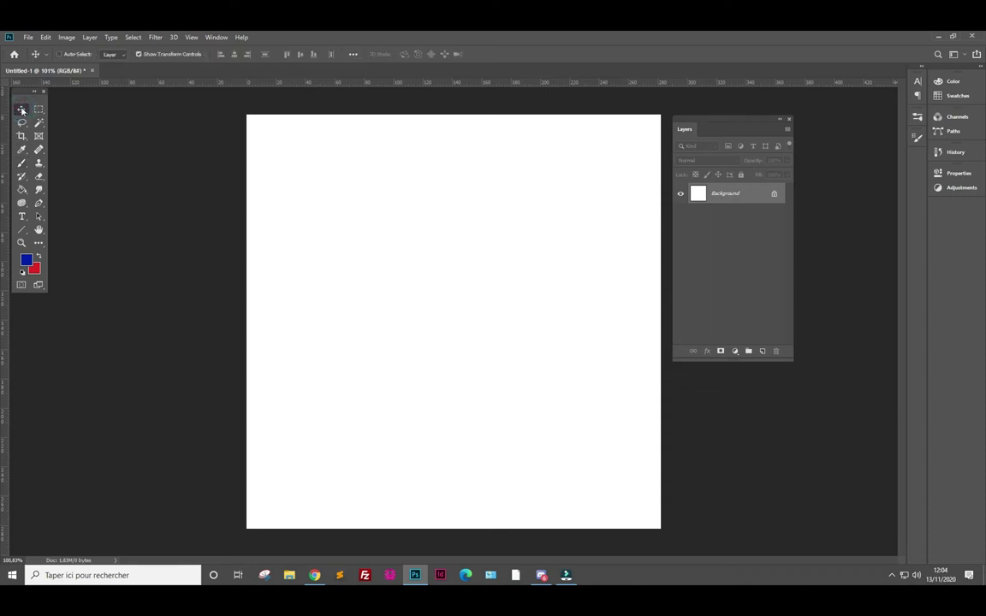
drag(484, 298, 421, 270)
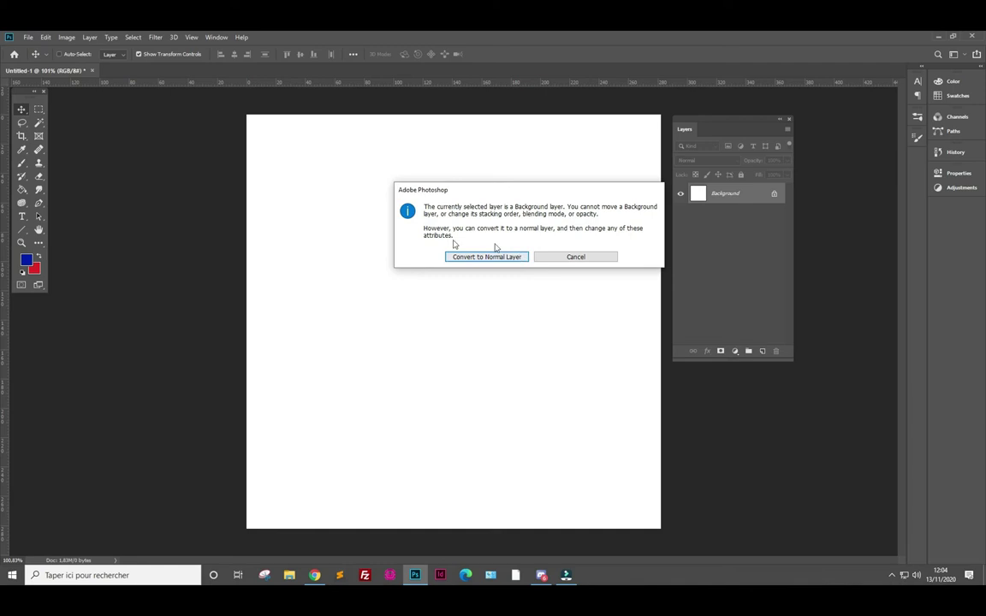
click(604, 255)
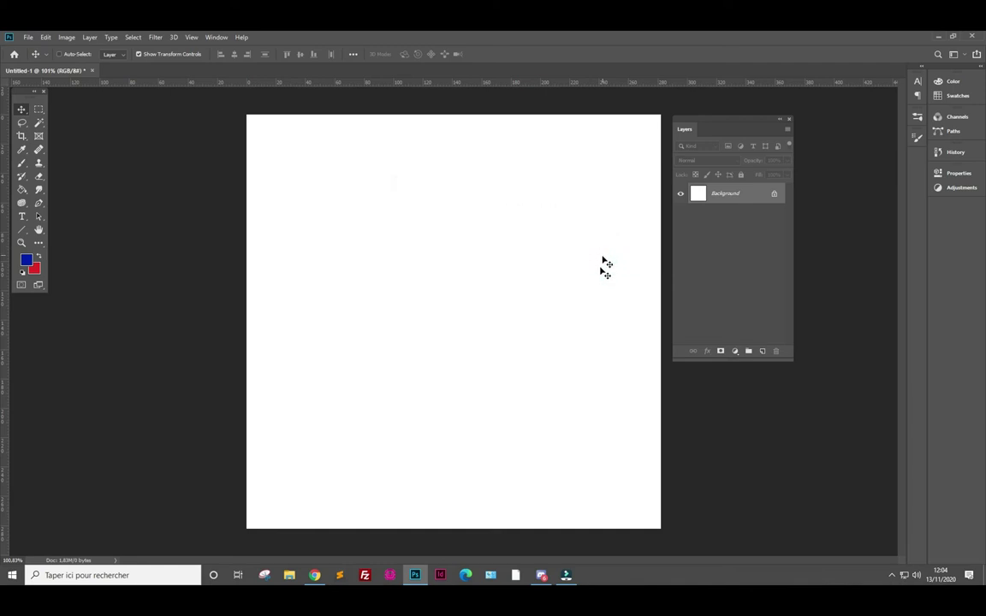
double_click(744, 196)
click(662, 153)
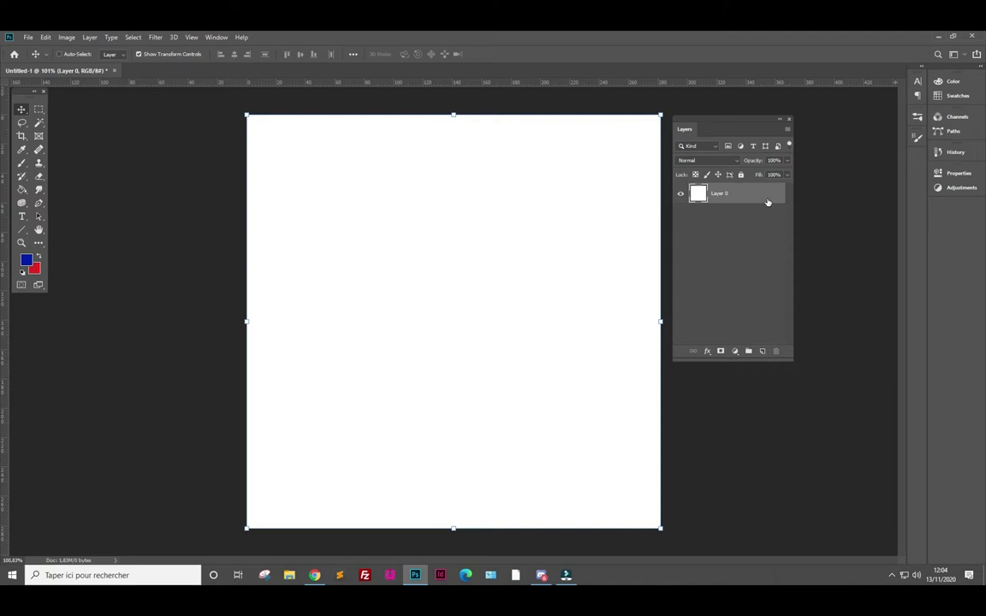
- Drag Layer 0 around the canvas with the Move tool
drag(521, 274, 533, 261)
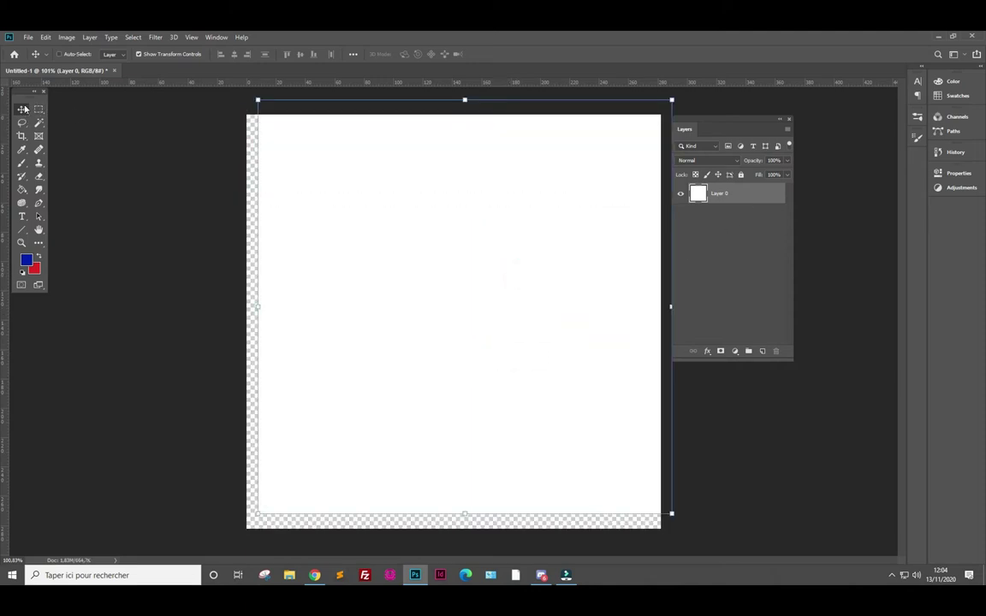
mouse_move(489, 204)
mouse_down()
mouse_move(517, 268)
mouse_move(402, 224)
mouse_up()
drag(455, 191, 460, 287)
mouse_move(519, 266)
mouse_down()
mouse_move(448, 347)
mouse_move(473, 377)
mouse_move(402, 400)
mouse_move(554, 224)
mouse_move(596, 204)
mouse_up()
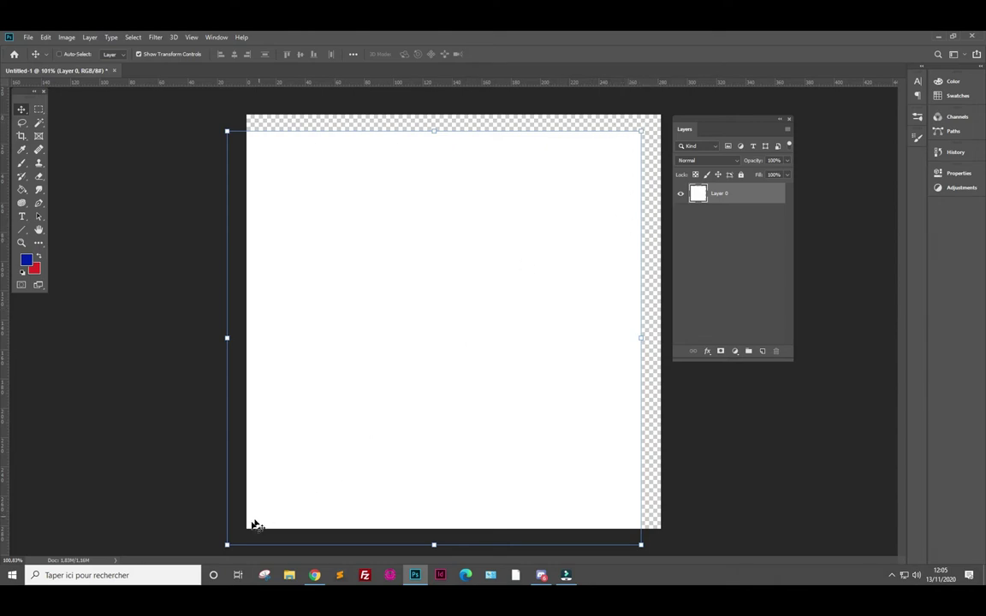
- Scale Layer 0 down from its bottom-left corner, then move it left and up
drag(227, 544, 265, 506)
key(Return)
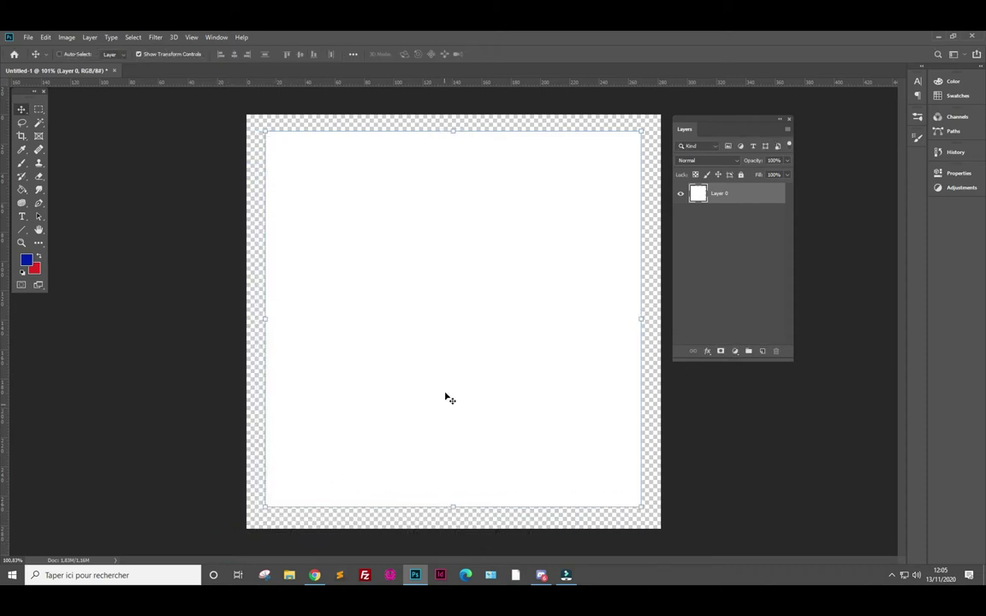
drag(520, 269, 523, 271)
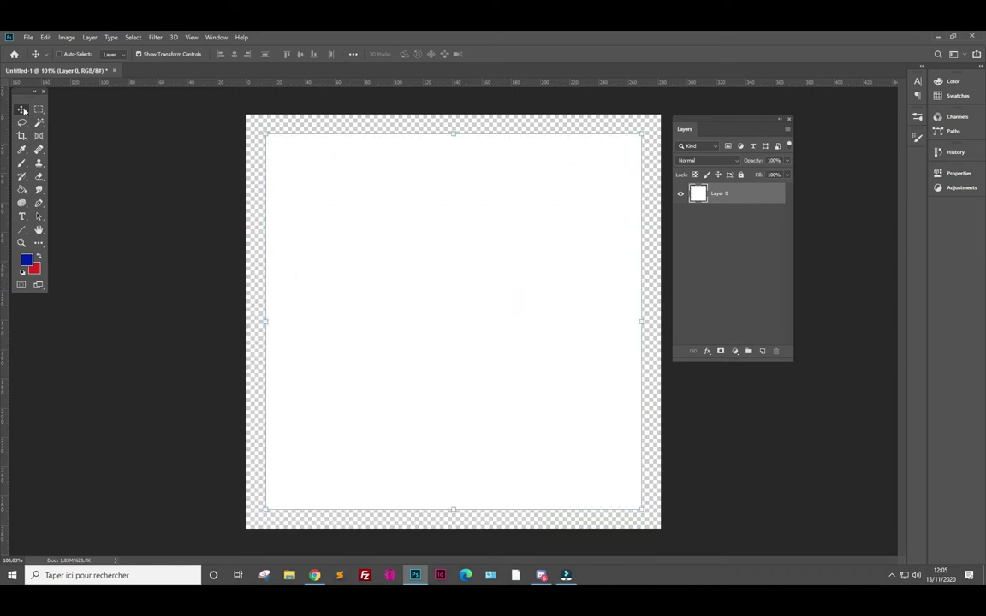
mouse_move(532, 229)
mouse_down()
mouse_move(382, 199)
mouse_move(485, 277)
mouse_move(484, 308)
mouse_move(490, 262)
mouse_move(420, 269)
mouse_move(459, 289)
mouse_move(442, 269)
mouse_up()
- Shrink Layer 0 to a small square at lower left, then undo the resize
drag(641, 134, 408, 431)
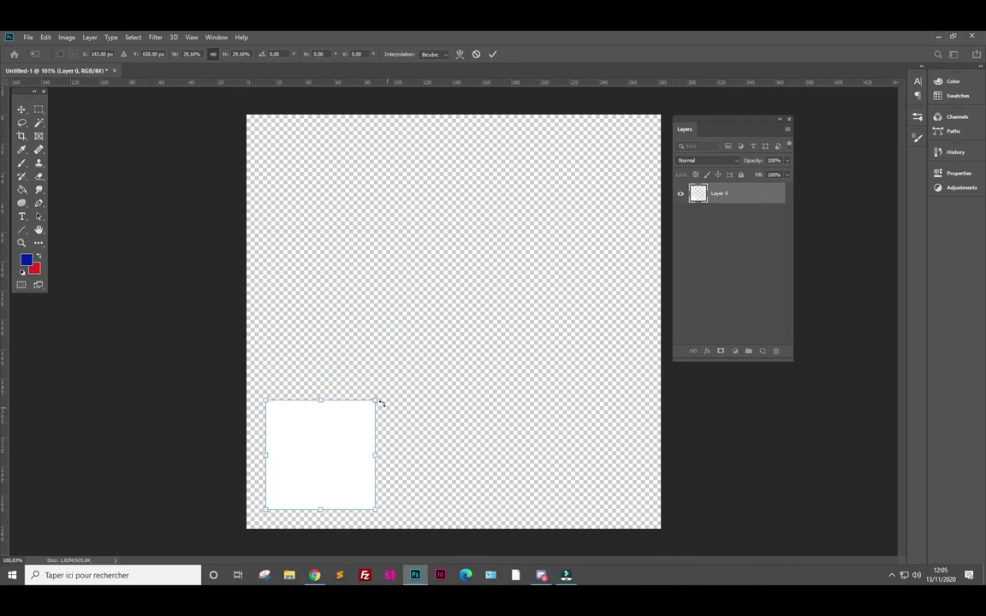
mouse_move(377, 399)
mouse_down()
mouse_move(548, 228)
mouse_move(637, 202)
mouse_move(411, 436)
mouse_move(378, 455)
mouse_move(449, 416)
mouse_move(407, 444)
mouse_up()
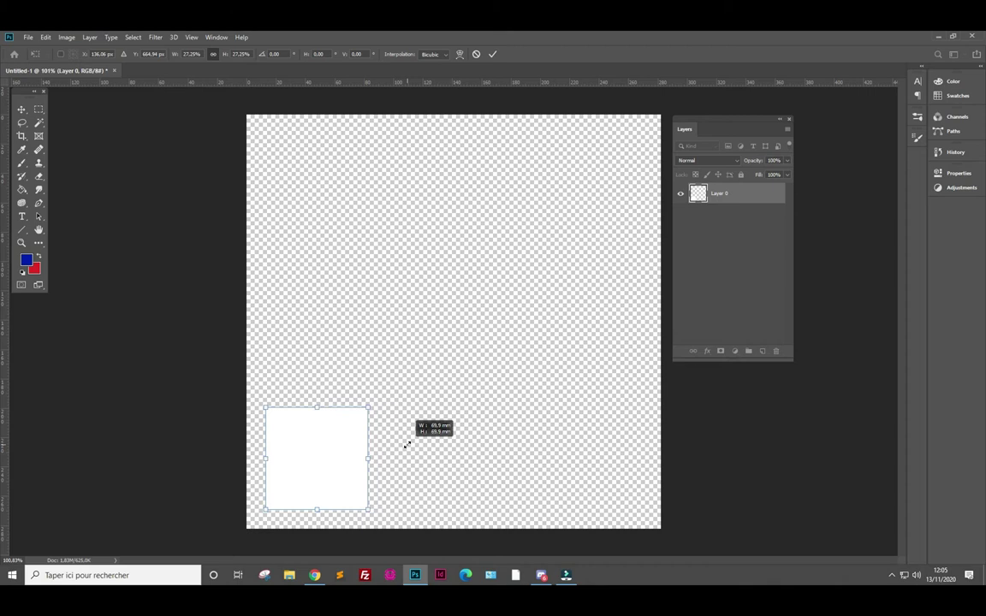
mouse_move(370, 408)
mouse_down()
mouse_move(651, 213)
mouse_move(336, 475)
mouse_move(582, 243)
mouse_move(495, 257)
mouse_move(377, 215)
mouse_move(368, 159)
mouse_move(604, 198)
mouse_move(648, 427)
mouse_up()
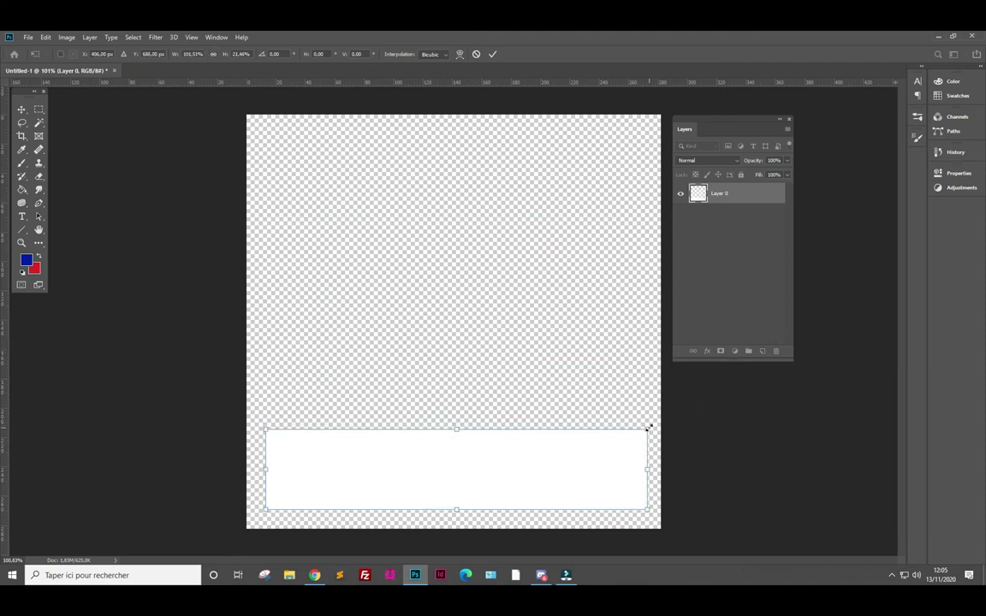
key(Return)
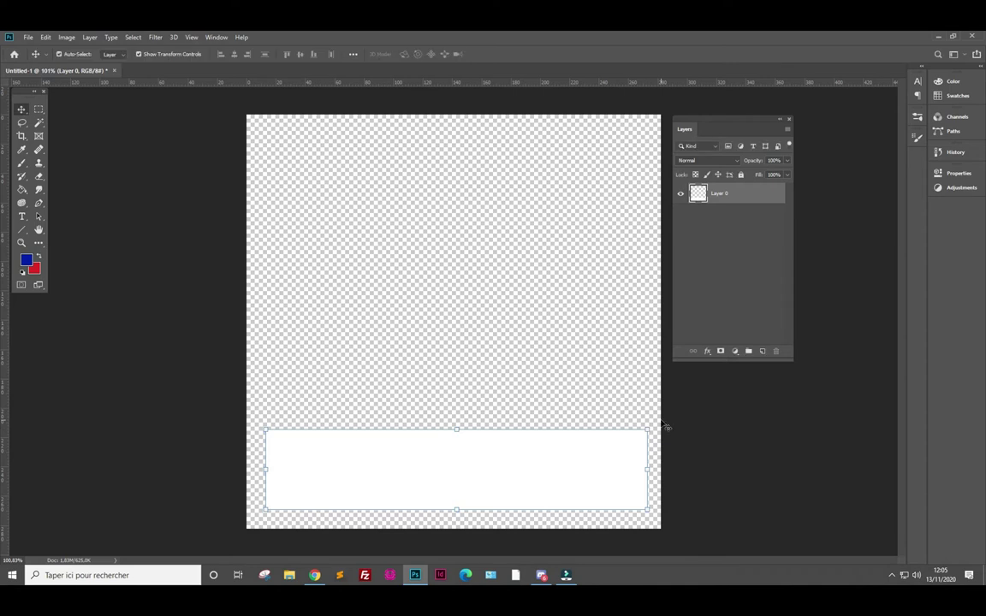
key(ctrl+z)
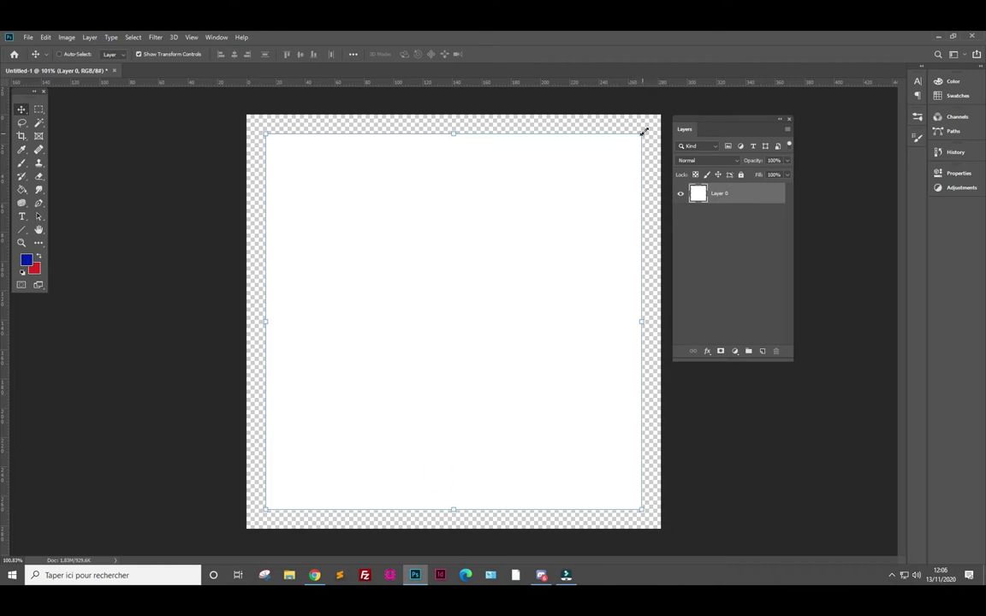
- Rotate Layer 0 slightly around its centre and deselect it
mouse_move(647, 126)
mouse_down()
mouse_move(216, 329)
mouse_move(341, 479)
mouse_move(570, 466)
mouse_move(594, 433)
mouse_move(586, 458)
mouse_up()
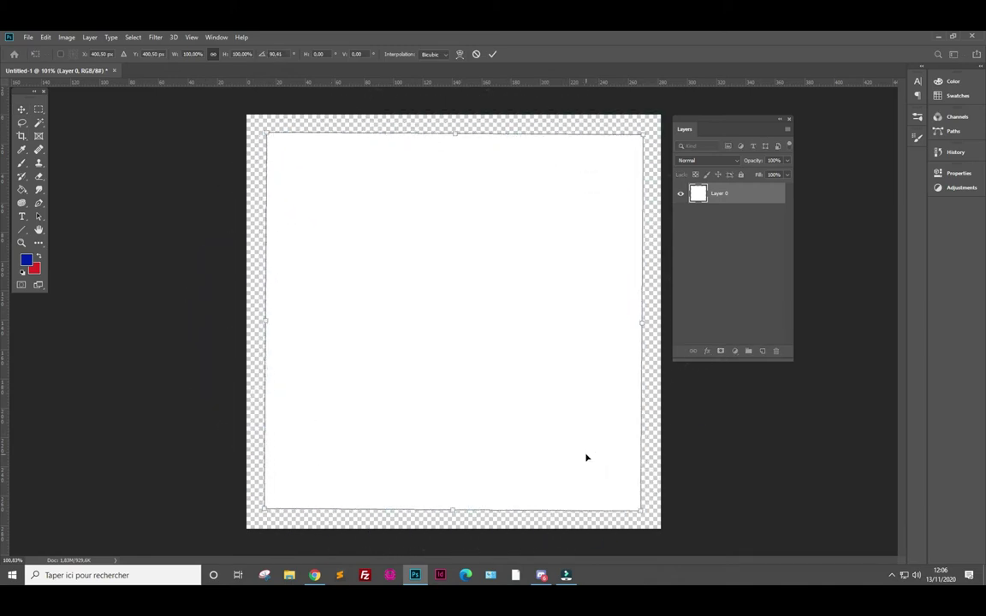
key(Return)
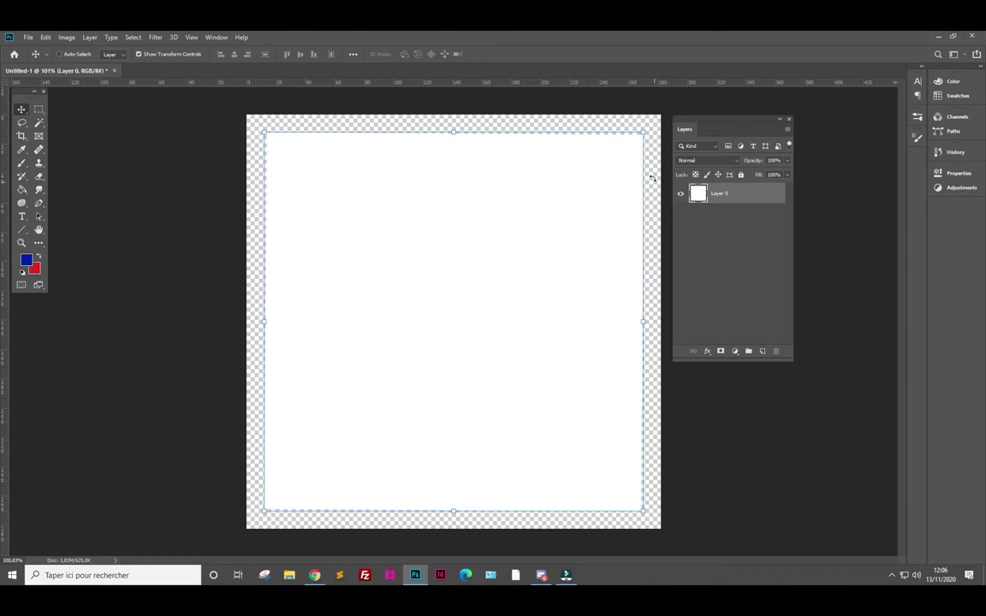
click(705, 243)
click(734, 232)
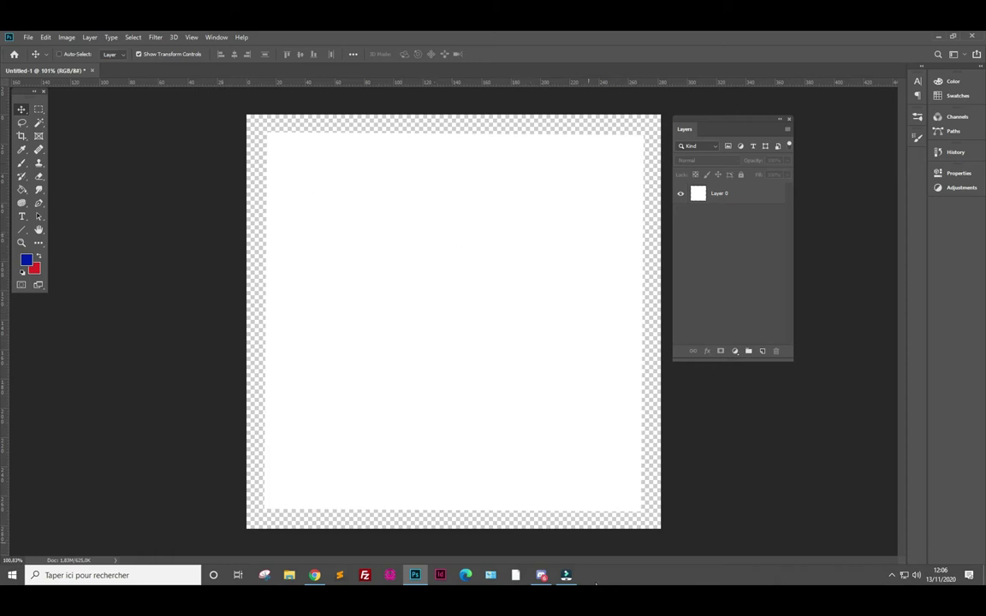
- Return to the Google Images results in Chrome and open the red-sky image preview
key(alt+Tab)
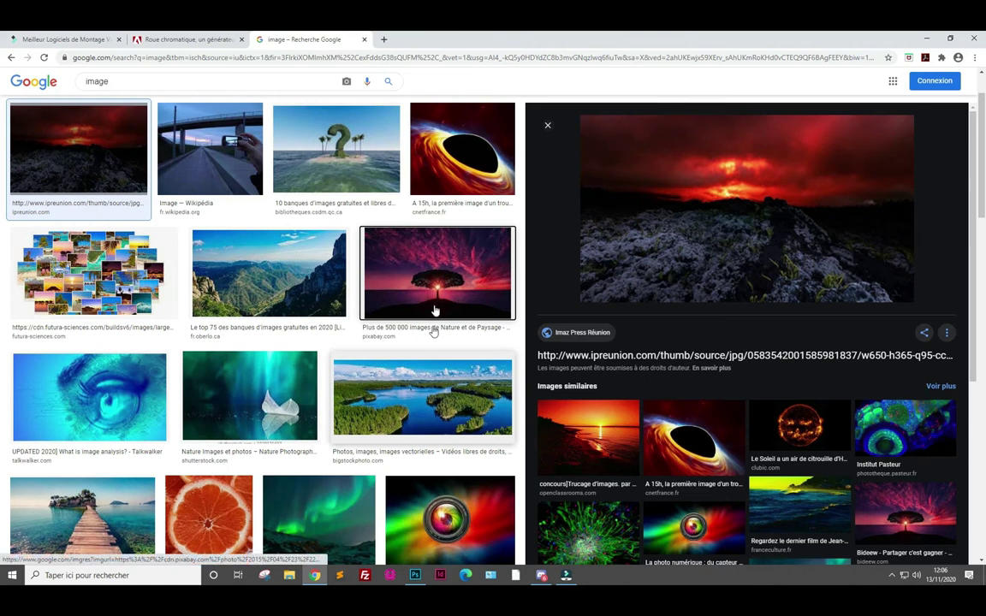
right_click(700, 236)
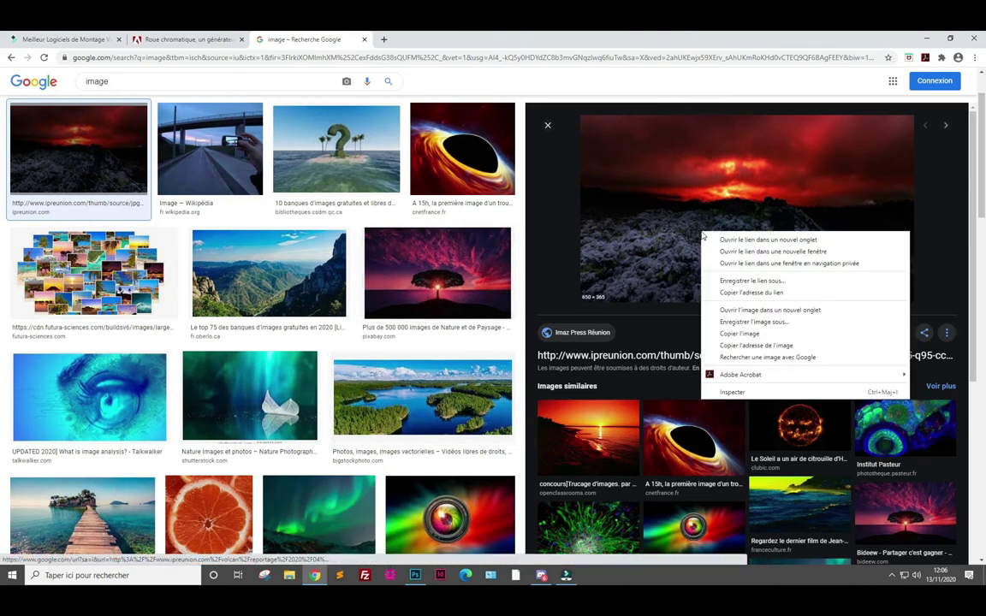
click(738, 332)
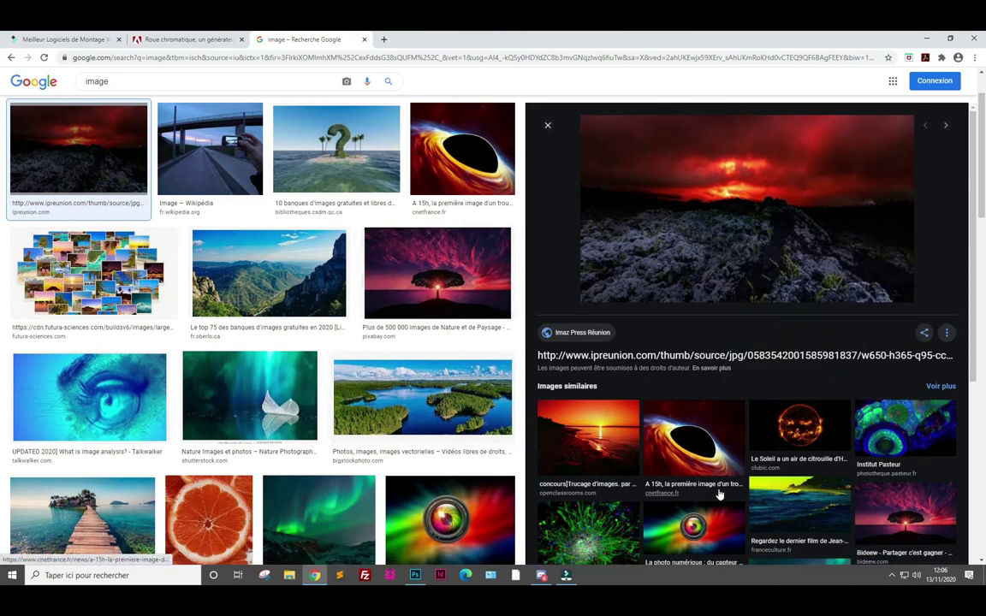
scroll(844, 460, down, 5)
- Open the green rose thumbnail and copy it with 'Copier l'image'
right_click(903, 311)
click(902, 311)
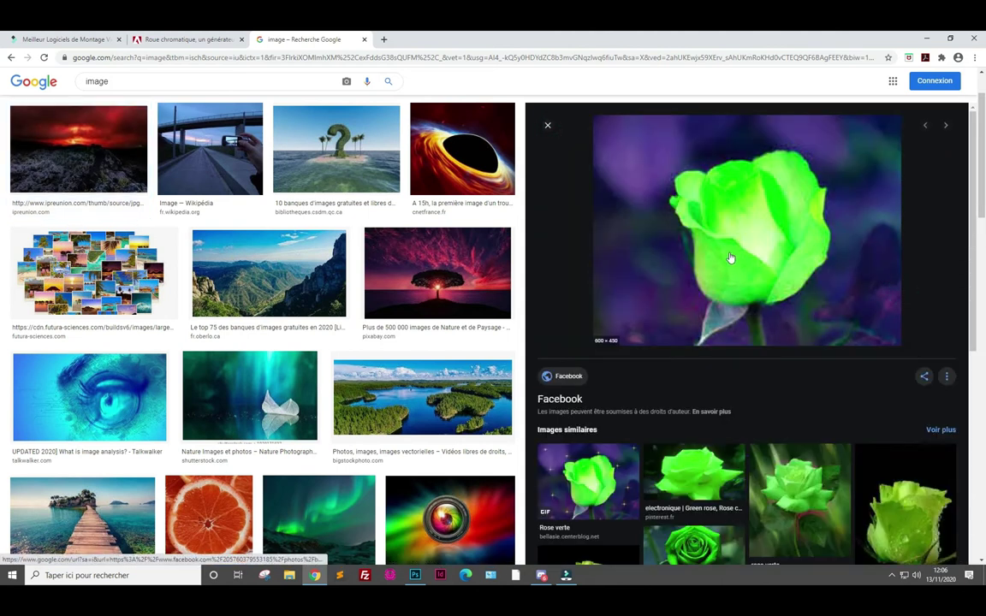
right_click(730, 258)
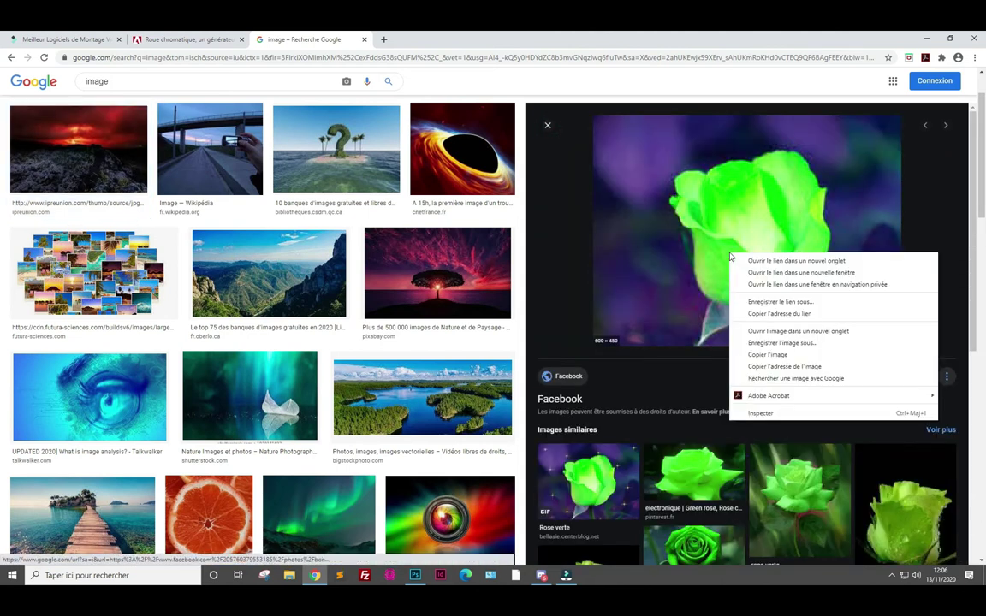
click(753, 351)
- Paste the green rose into Photoshop as Layer 1 and nudge it slightly upward
click(416, 575)
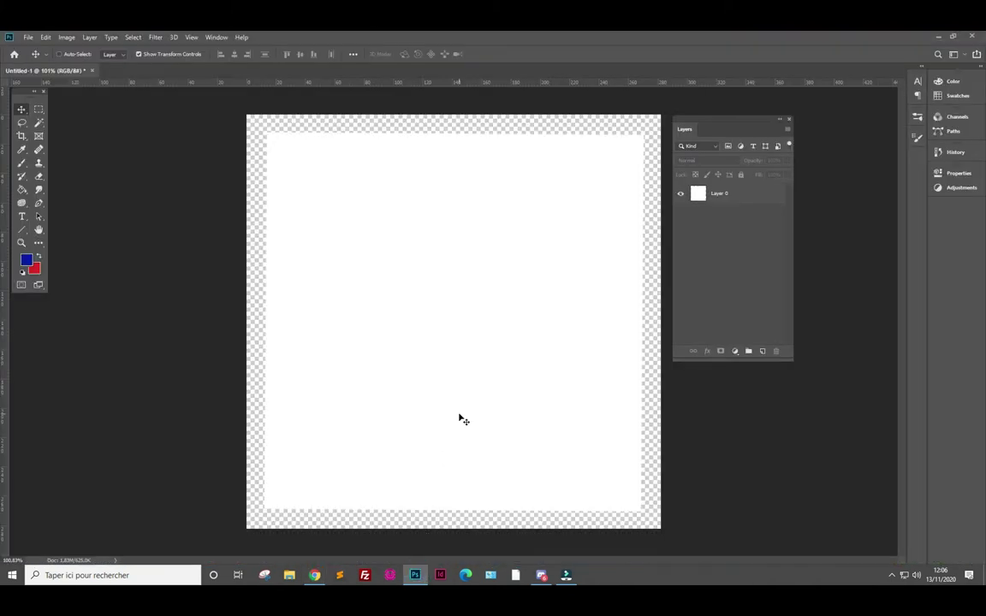
key(ctrl+v)
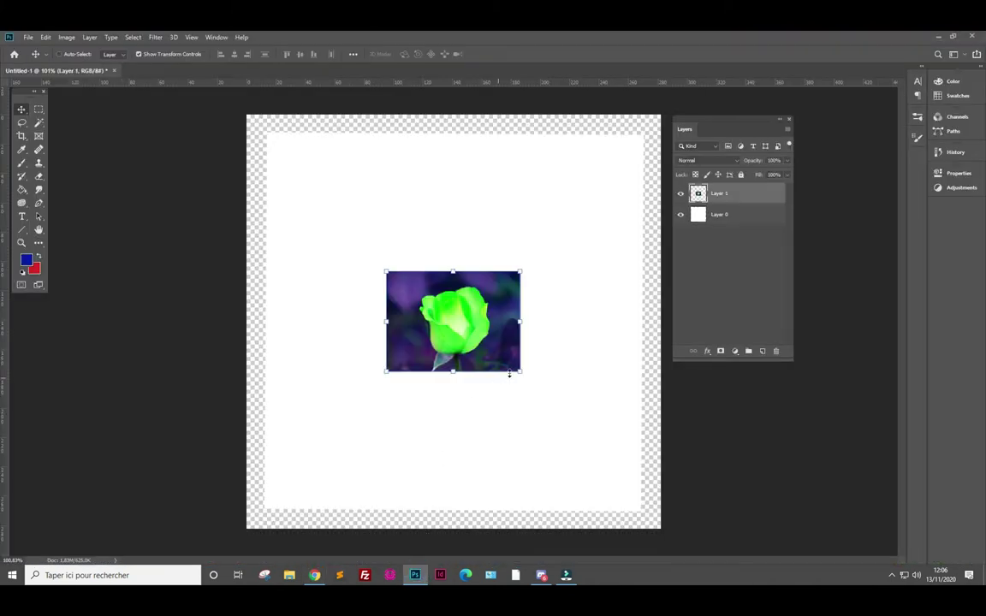
drag(499, 356, 500, 352)
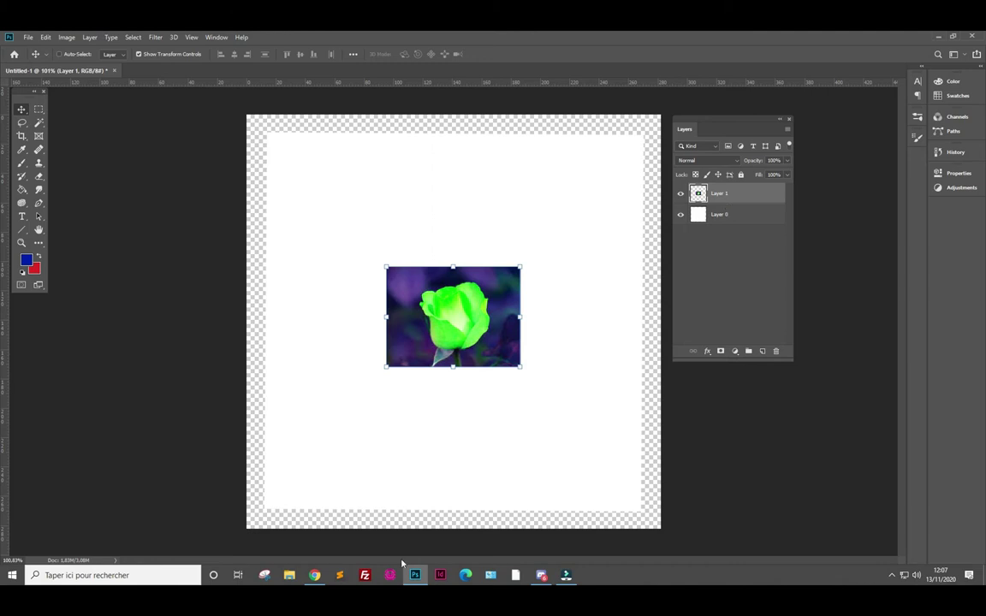
click(541, 576)
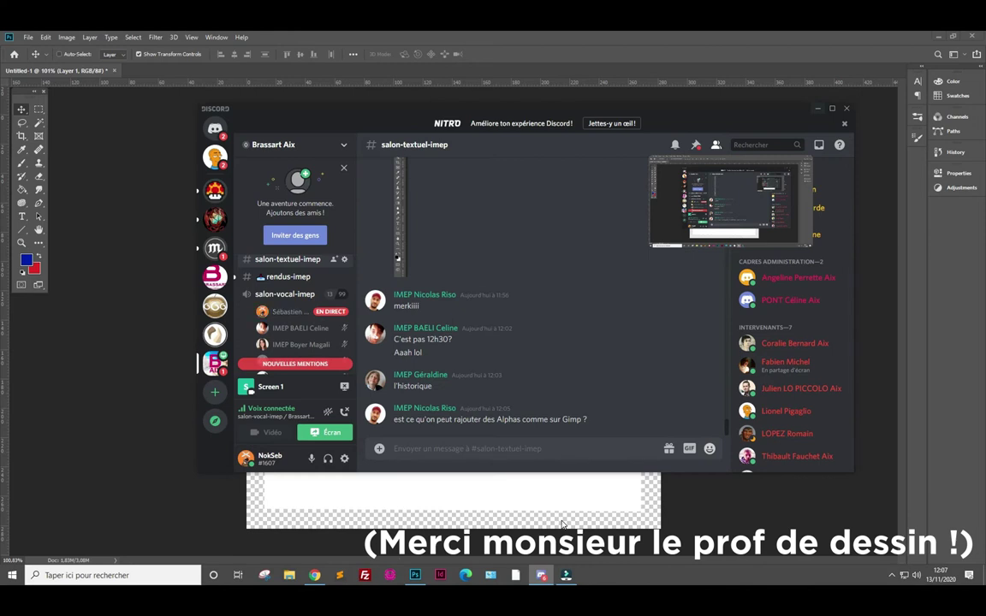
scroll(521, 376, up, 1)
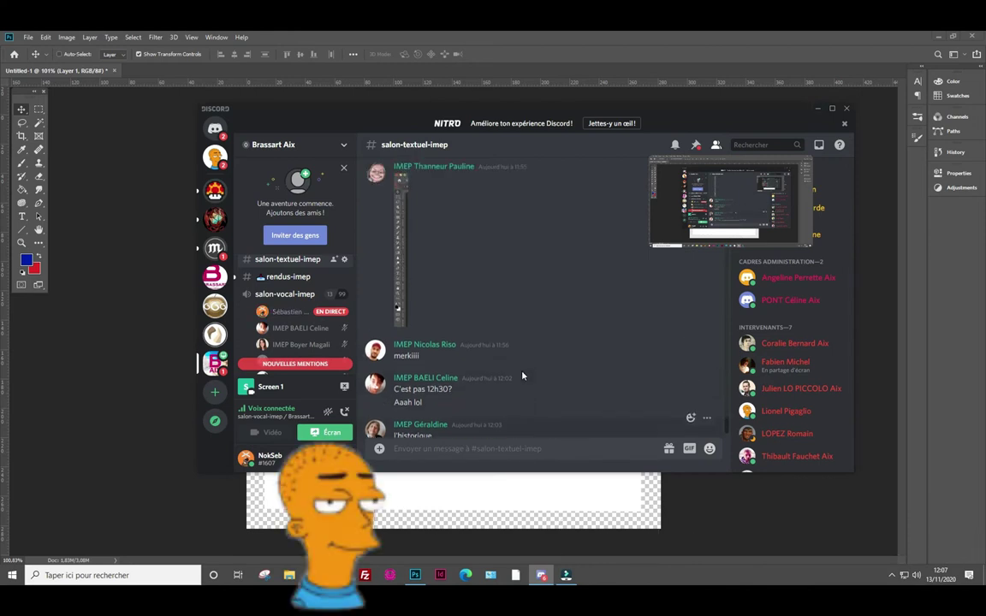
scroll(522, 376, up, 2)
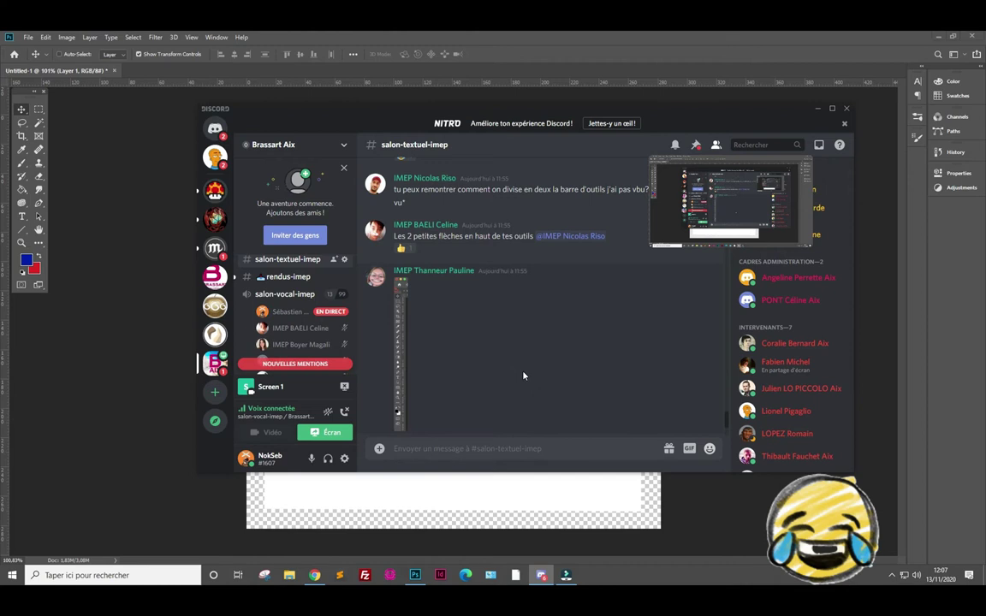
scroll(523, 375, down, 1)
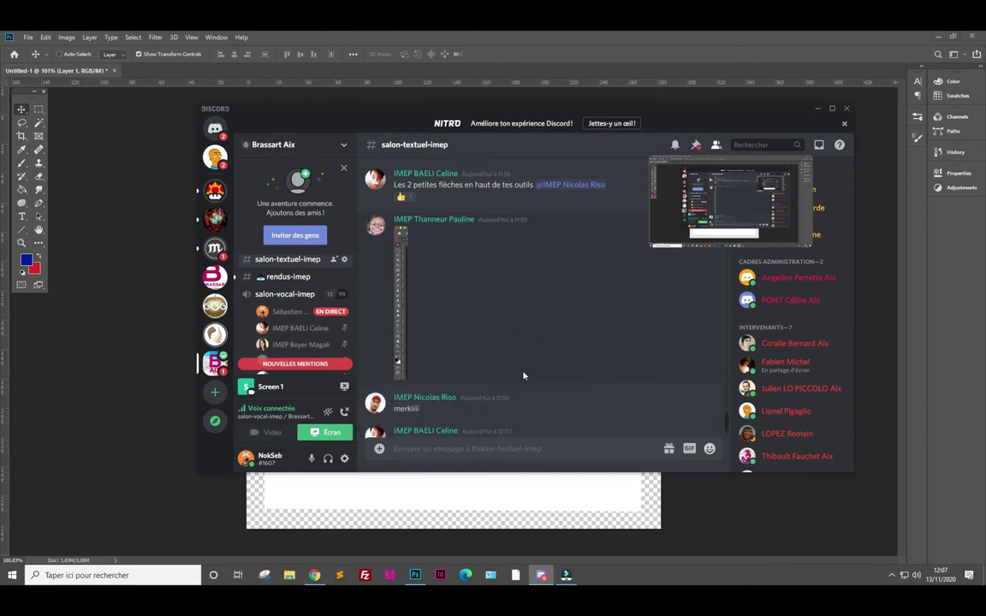
scroll(525, 374, down, 2)
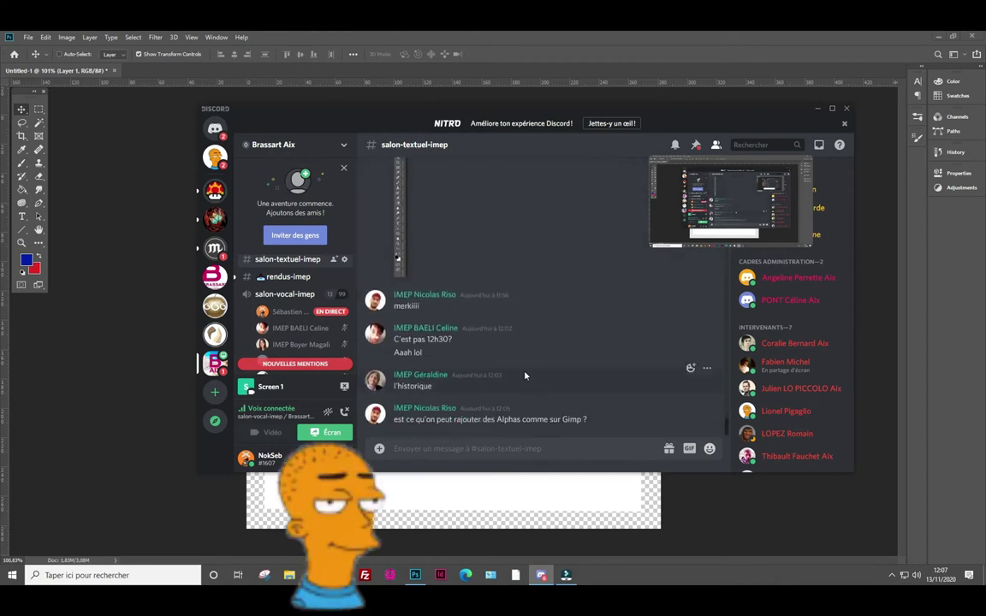
scroll(526, 376, up, 3)
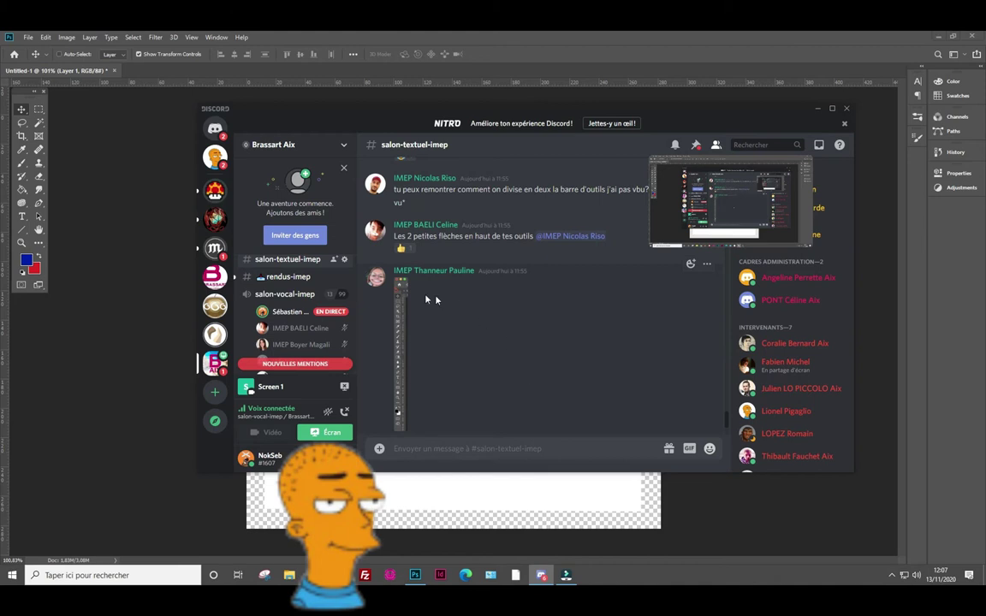
scroll(467, 331, up, 3)
scroll(479, 334, down, 1)
scroll(496, 335, down, 2)
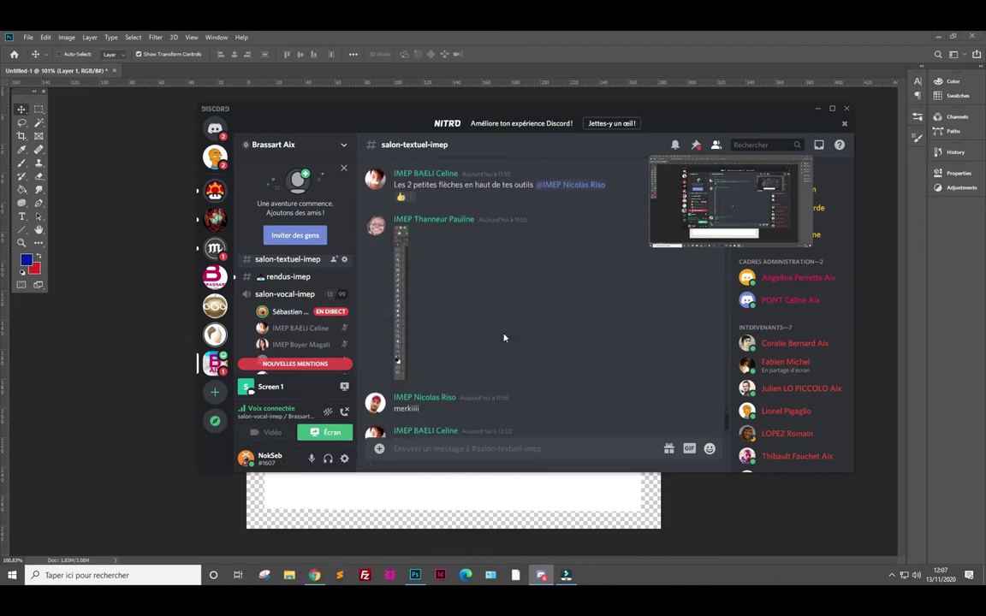
scroll(503, 338, up, 3)
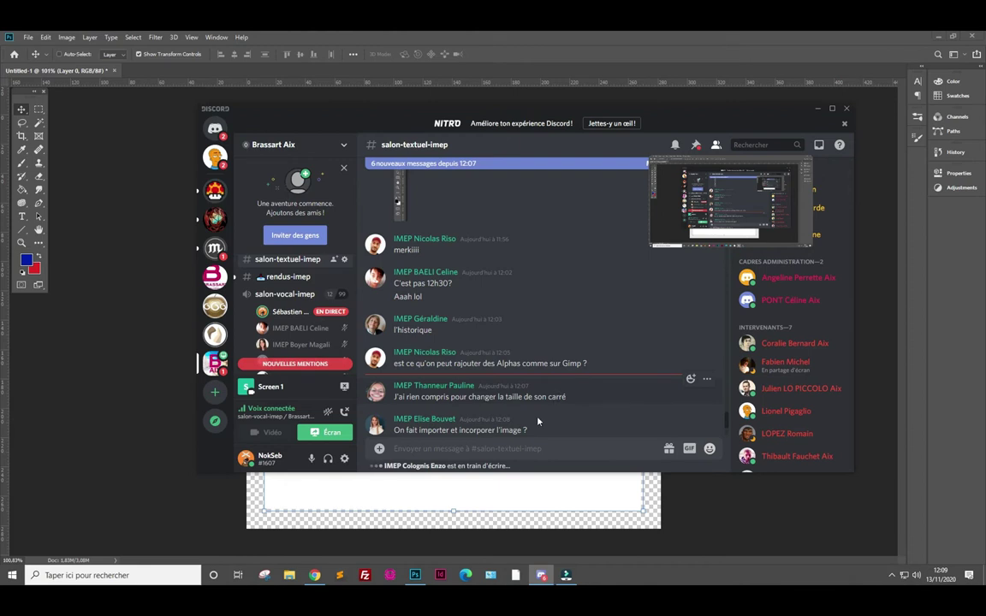
click(100, 429)
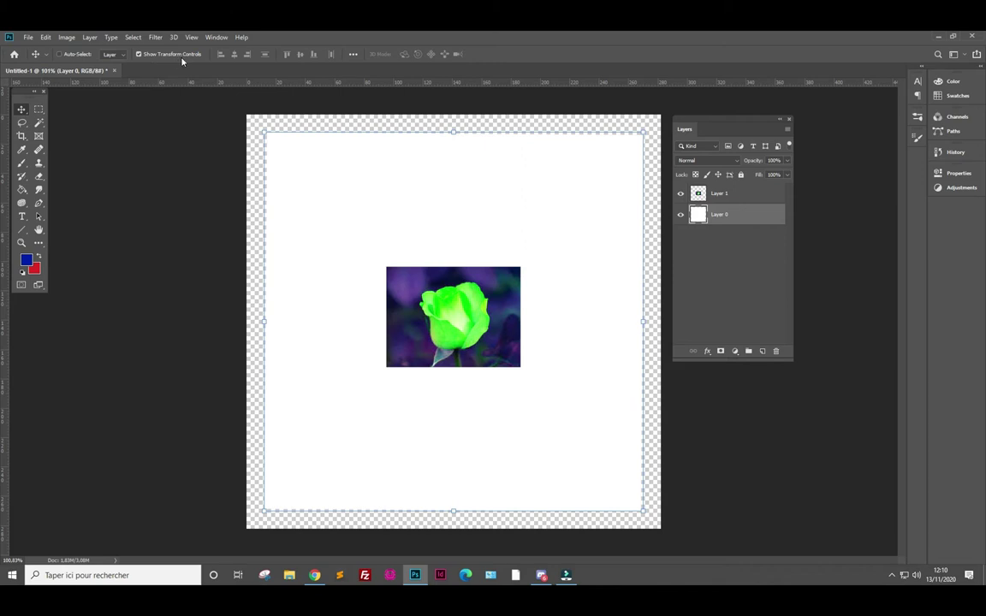
- Switch between the rose and white layers, then enlarge the Layers panel
click(736, 194)
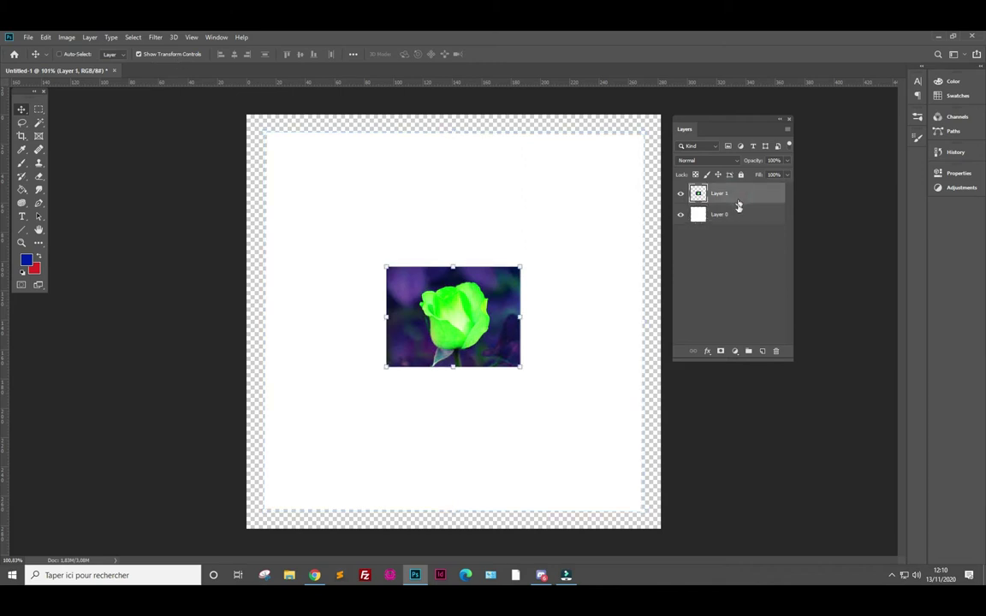
click(738, 216)
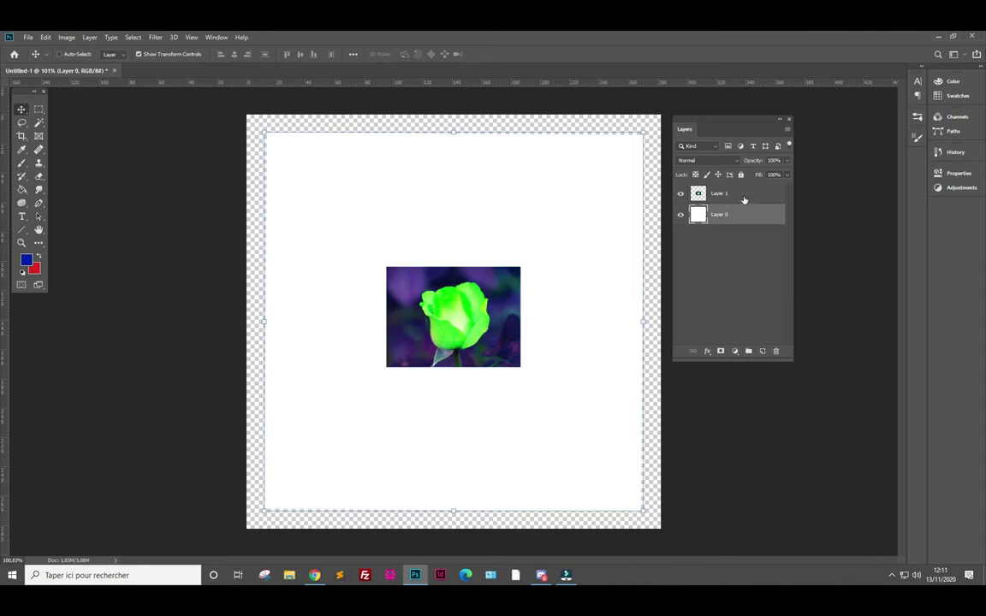
click(743, 197)
click(741, 214)
click(738, 196)
click(739, 214)
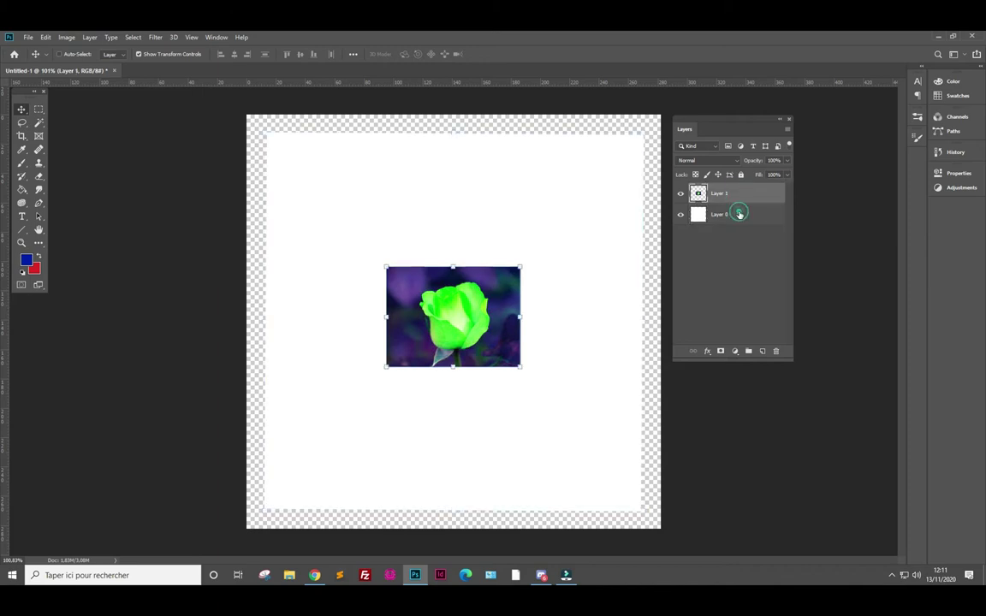
click(739, 196)
click(743, 216)
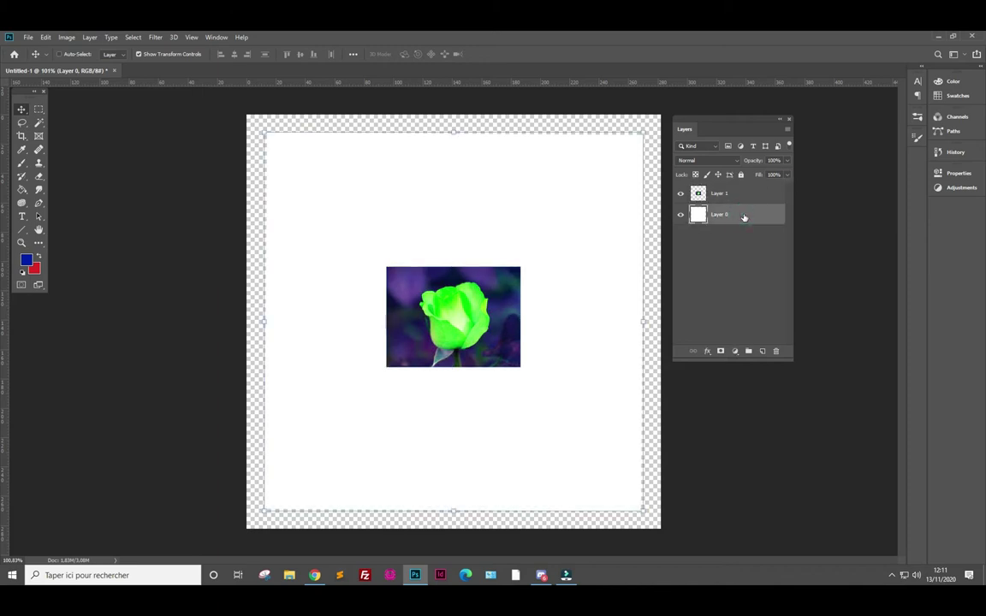
drag(789, 360, 873, 422)
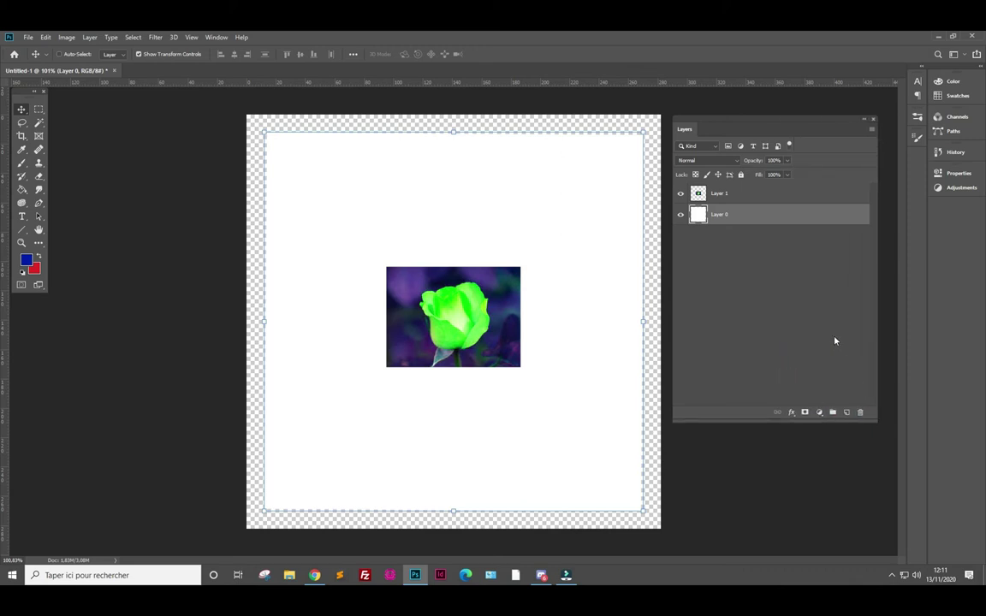
- Rename Layer 1 to 'Rose verteu'
double_click(725, 195)
text(Rose verteu)
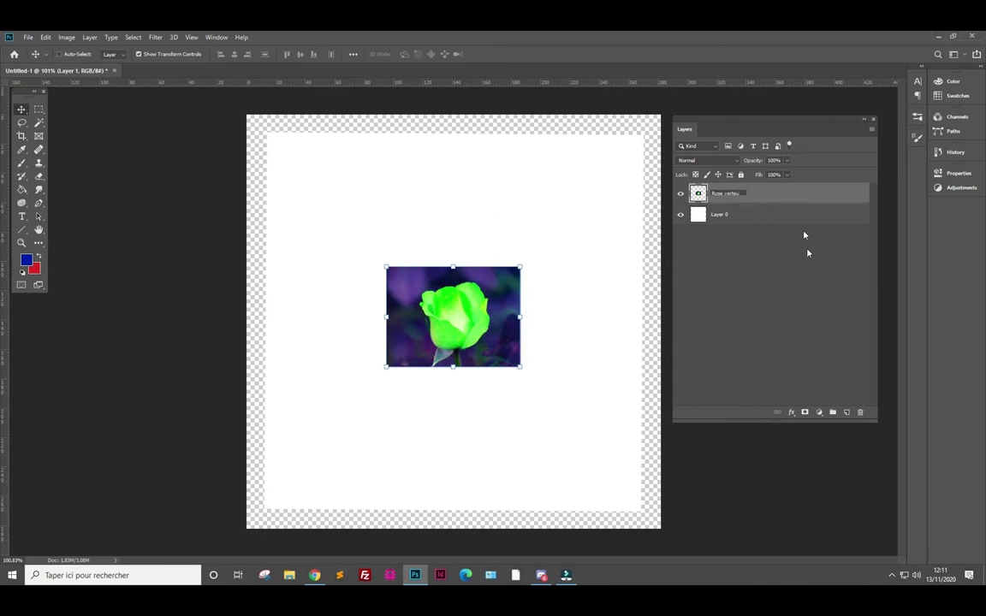
click(802, 269)
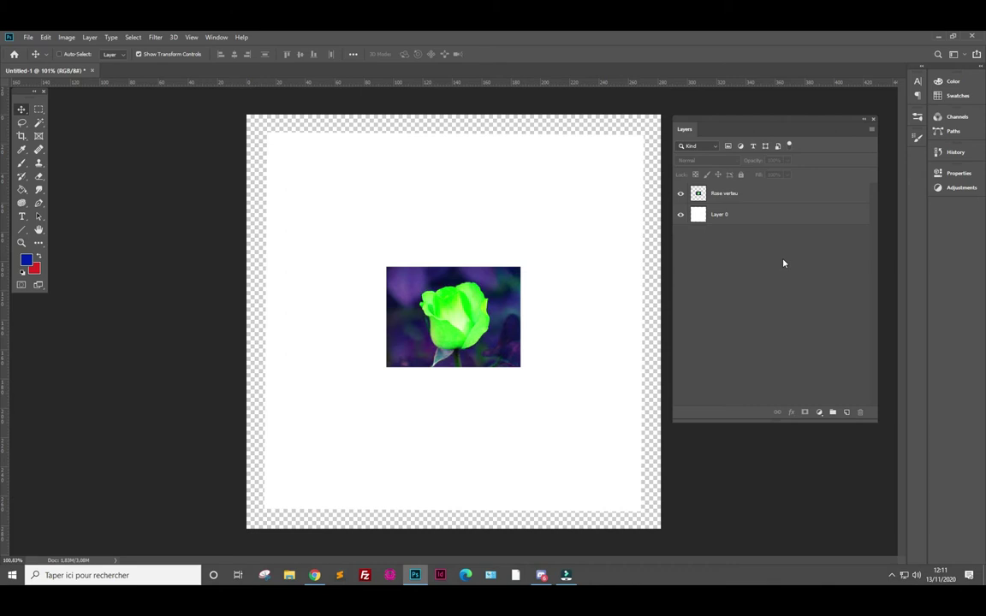
- Select the Rose verteu layer in the Layers panel
click(757, 196)
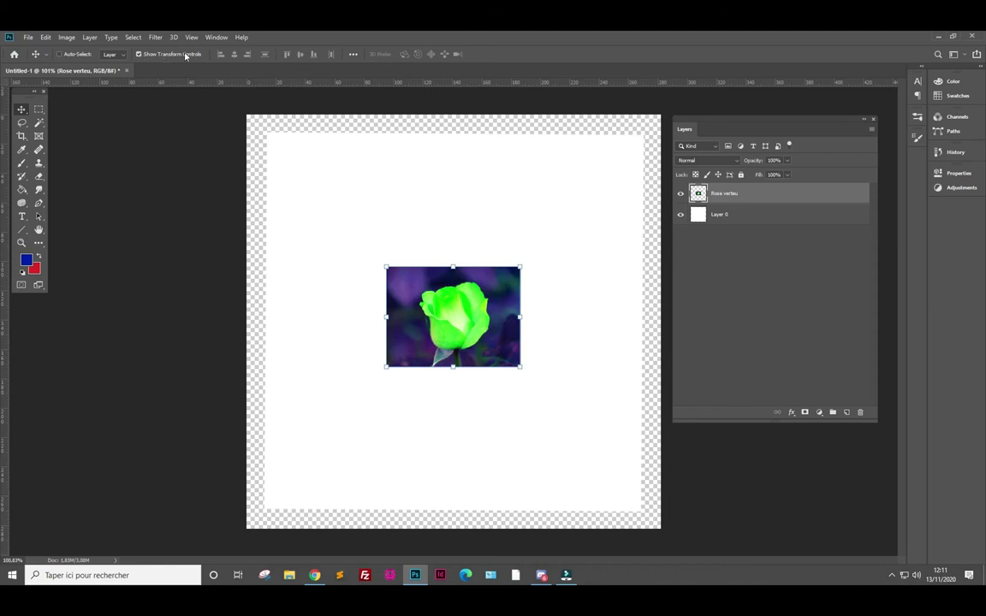
click(501, 233)
click(500, 233)
click(545, 227)
click(546, 227)
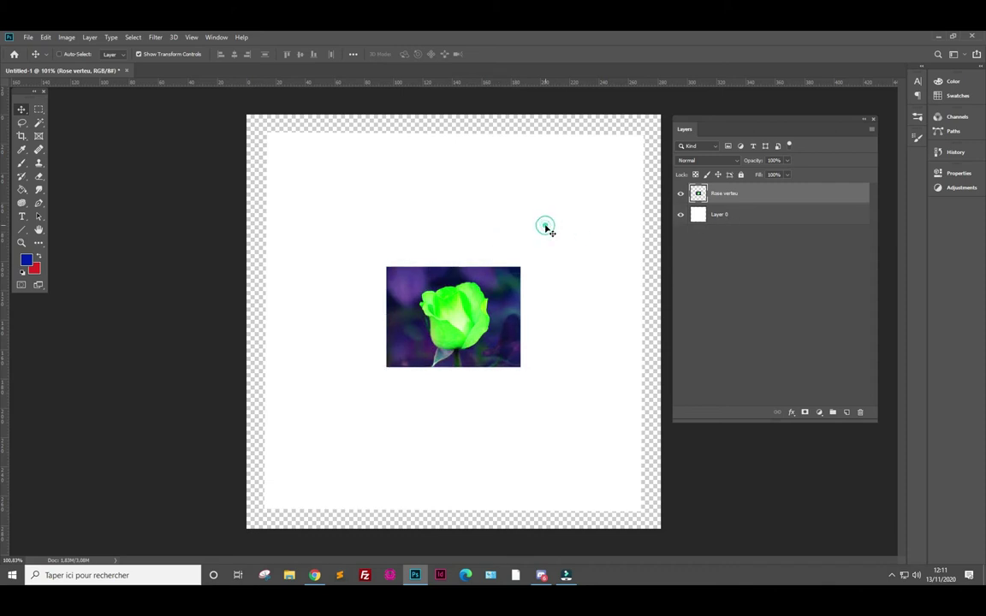
- Tick Auto-Select, then click blank canvas and the rose to test layer picking
click(59, 54)
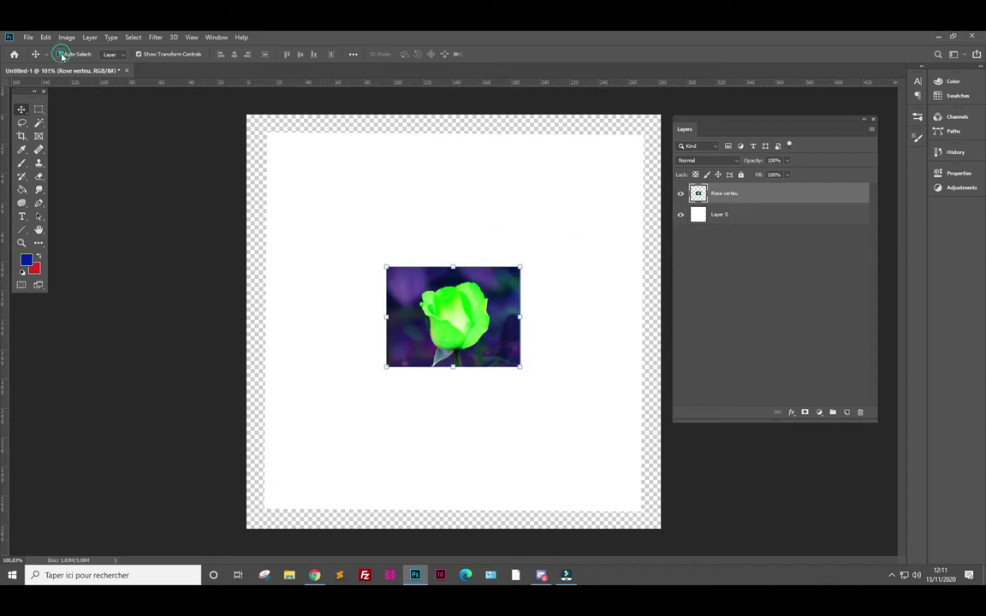
click(443, 193)
click(424, 270)
click(487, 223)
click(437, 282)
- Toggle Auto-Select off and back on, confirming it picks the background and rose layers
click(60, 53)
click(59, 53)
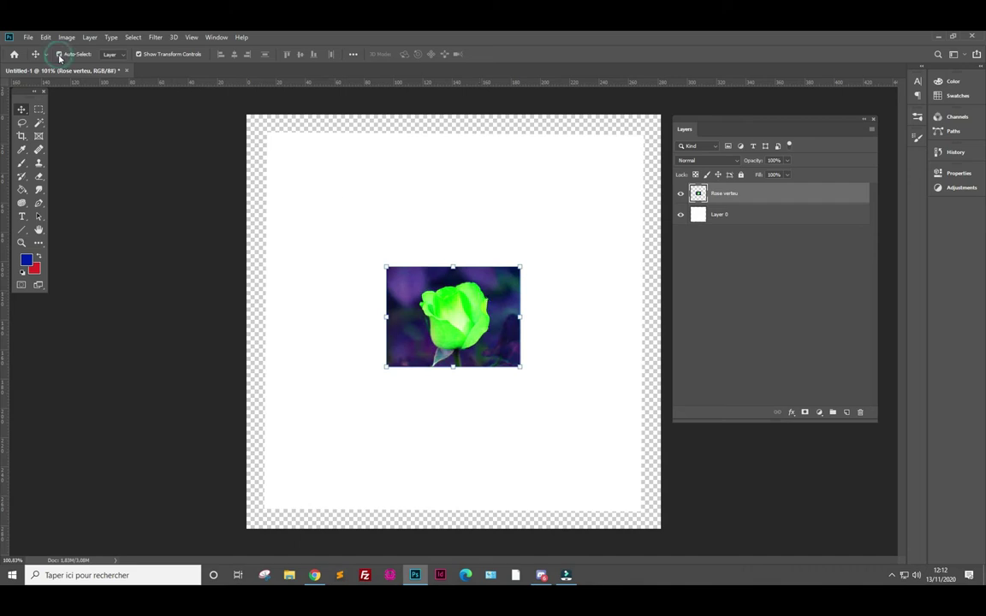
click(572, 302)
click(494, 306)
- Nudge the rose slightly and tilt it about 38 degrees
mouse_move(498, 297)
mouse_down()
mouse_move(494, 287)
mouse_move(497, 362)
mouse_move(506, 233)
mouse_move(440, 286)
mouse_move(613, 298)
mouse_move(469, 298)
mouse_move(503, 298)
mouse_up()
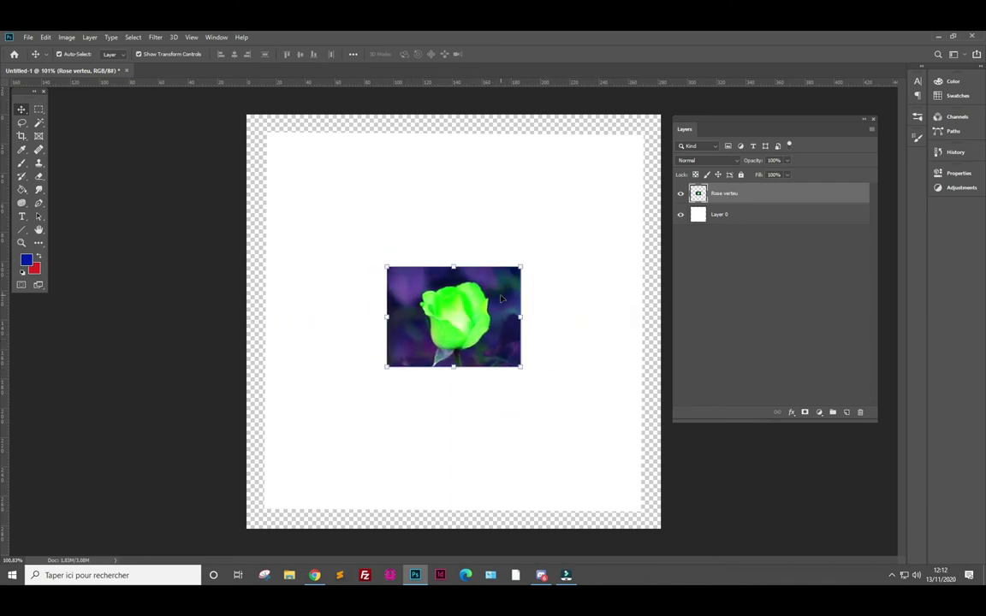
mouse_move(531, 263)
mouse_down()
mouse_move(305, 351)
mouse_move(479, 223)
mouse_move(374, 369)
mouse_move(523, 246)
mouse_move(550, 341)
mouse_move(557, 248)
mouse_move(440, 194)
mouse_move(400, 211)
mouse_move(455, 213)
mouse_move(516, 232)
mouse_move(563, 271)
mouse_move(532, 246)
mouse_move(544, 253)
mouse_move(535, 260)
mouse_move(551, 305)
mouse_move(530, 359)
mouse_move(486, 397)
mouse_move(455, 393)
mouse_move(402, 336)
mouse_move(412, 250)
mouse_move(524, 278)
mouse_move(425, 221)
mouse_move(402, 249)
mouse_move(585, 260)
mouse_move(552, 268)
mouse_move(494, 390)
mouse_move(566, 284)
mouse_move(547, 247)
mouse_up()
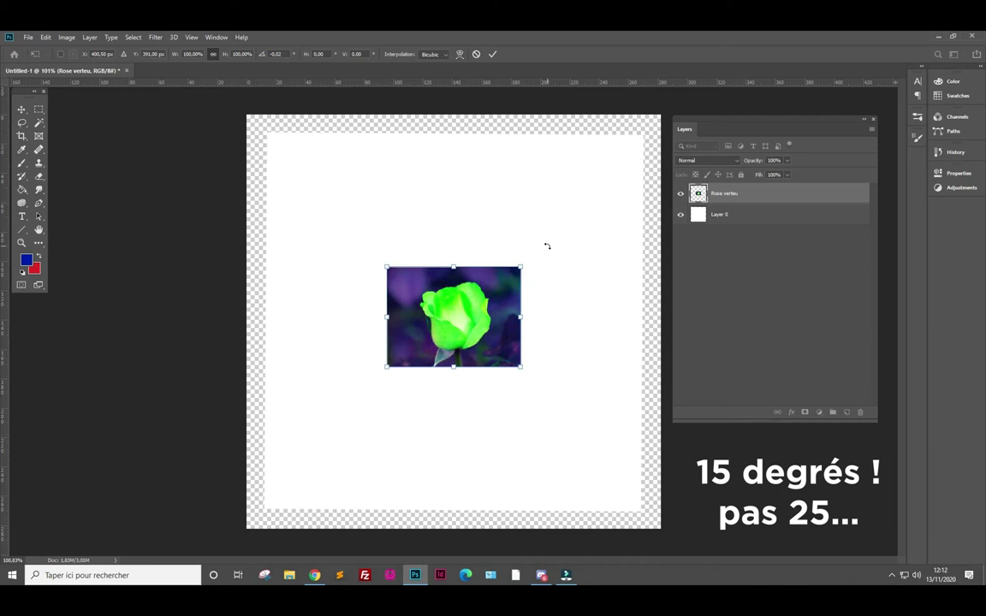
- Enlarge the rose, skew its right corners and apply, then undo the skew
mouse_move(523, 263)
mouse_down()
mouse_move(627, 175)
mouse_move(491, 320)
mouse_move(433, 346)
mouse_move(441, 358)
mouse_up()
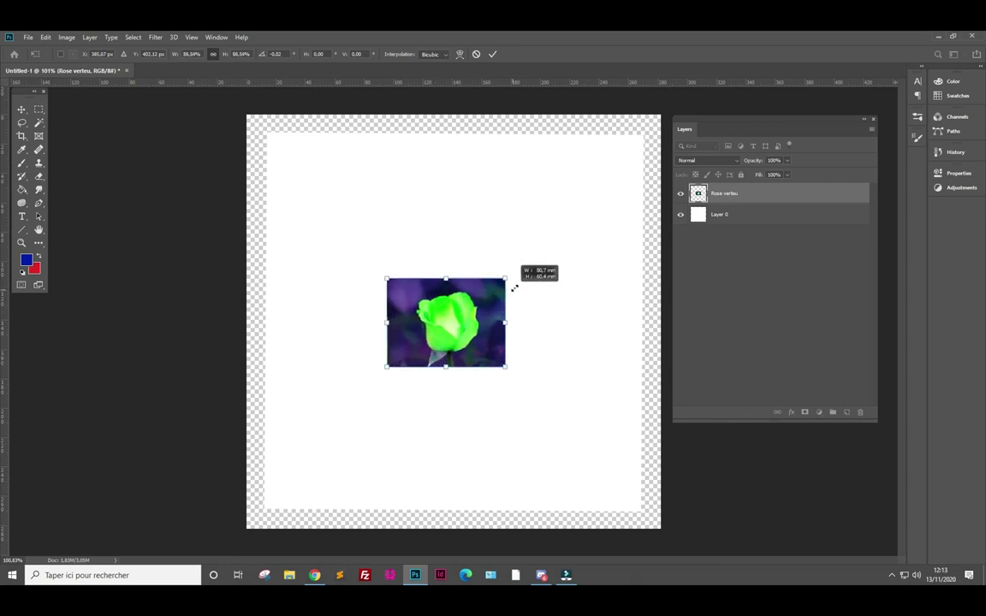
drag(511, 289, 513, 288)
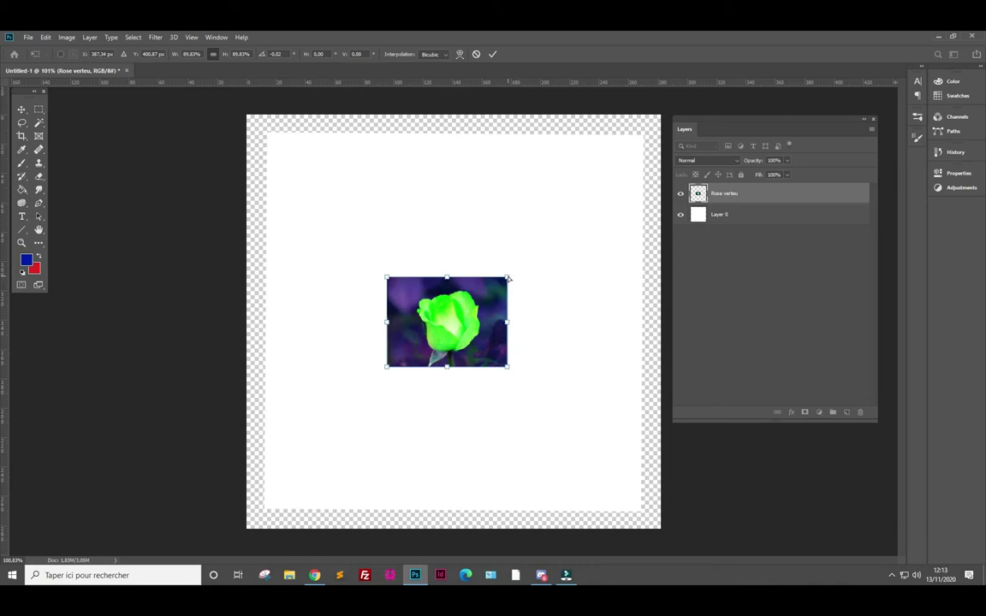
drag(508, 278, 532, 219)
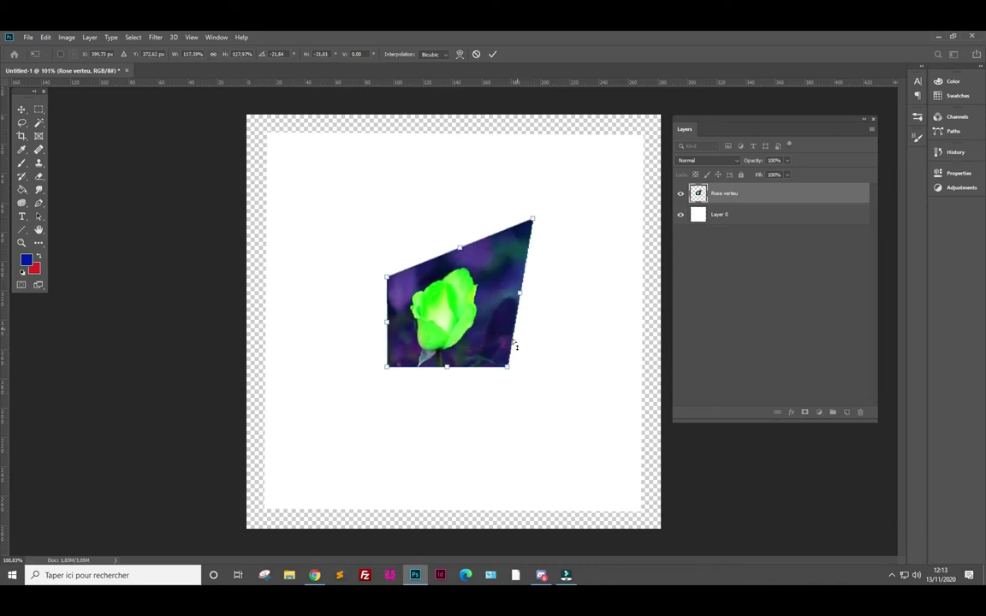
drag(508, 366, 531, 425)
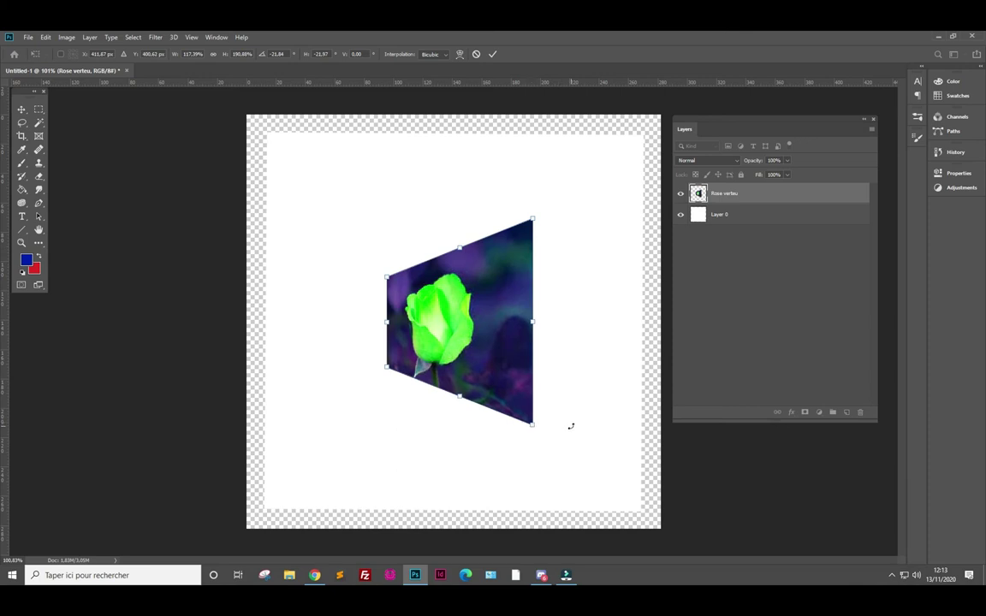
key(Return)
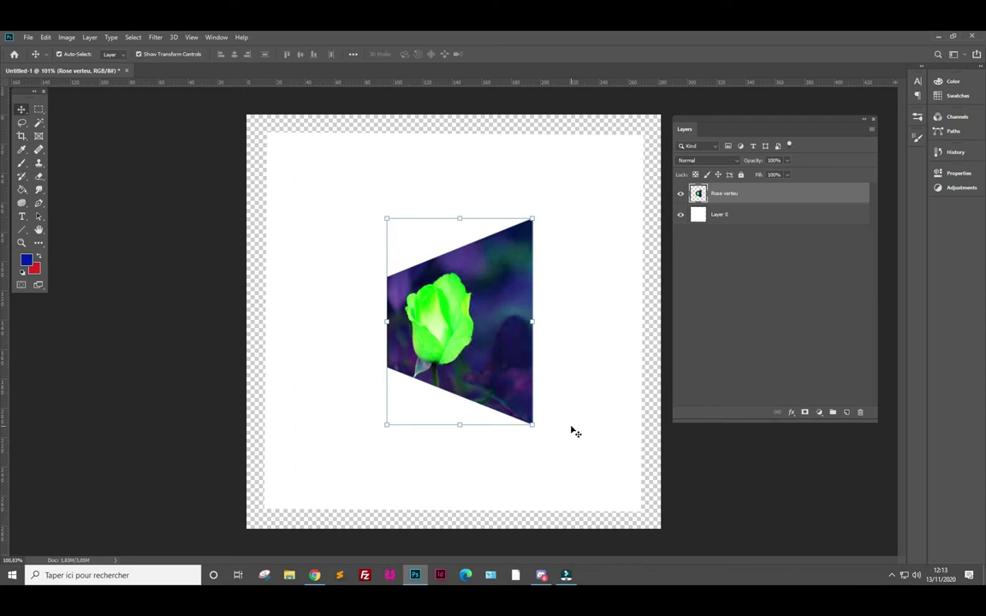
key(ctrl+z)
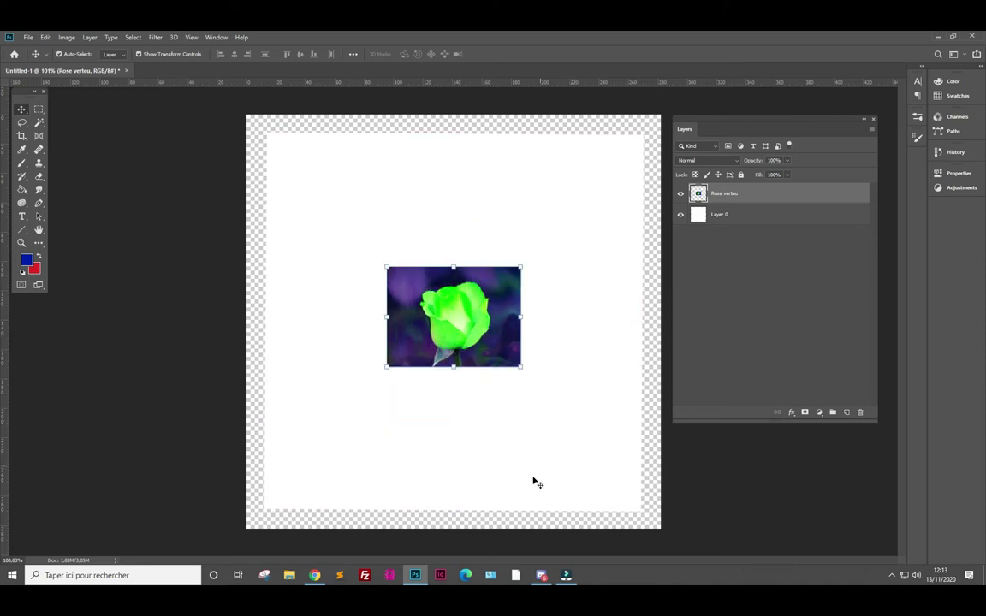
- Search Google Images for 'mur'
click(315, 575)
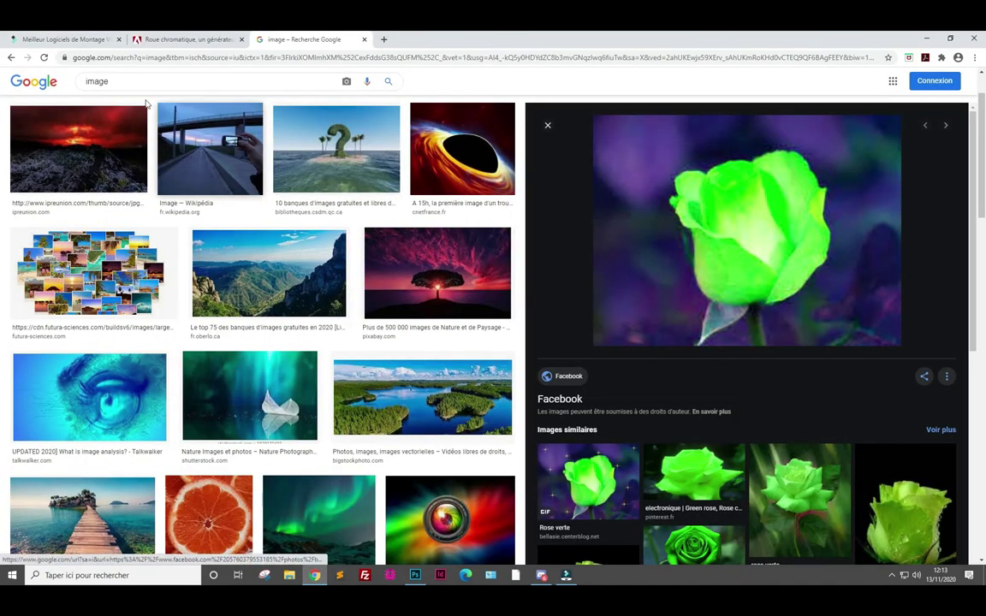
double_click(126, 81)
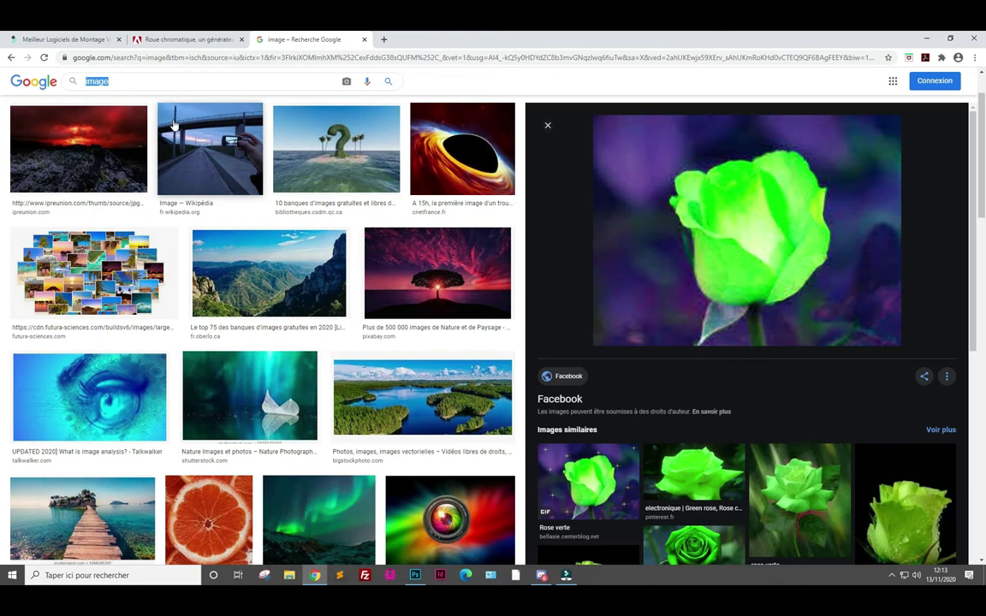
text(mur)
key(Return)
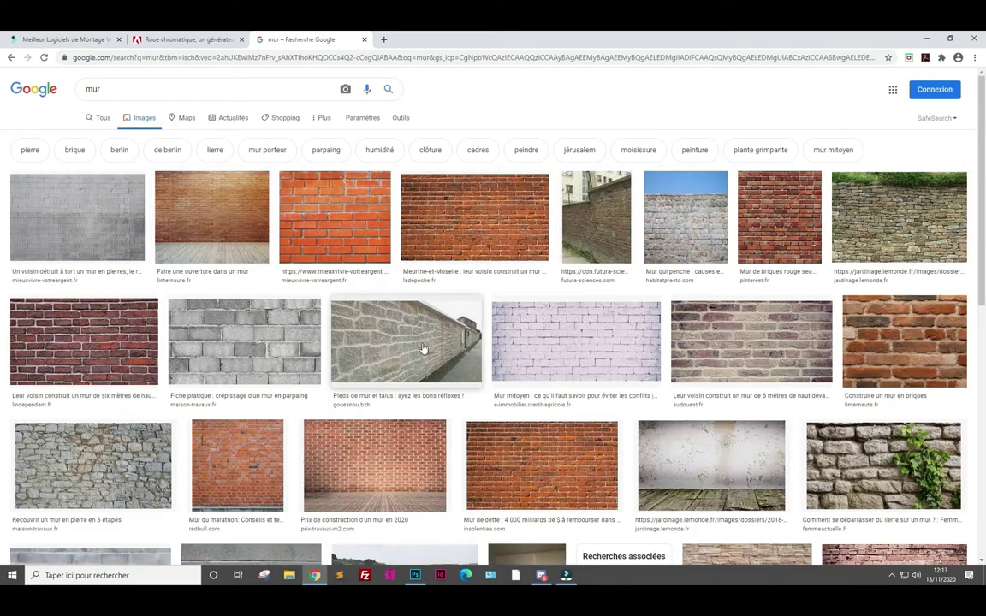
- Copy the long pale stone wall photo and paste it into Photoshop as Layer 1
click(414, 343)
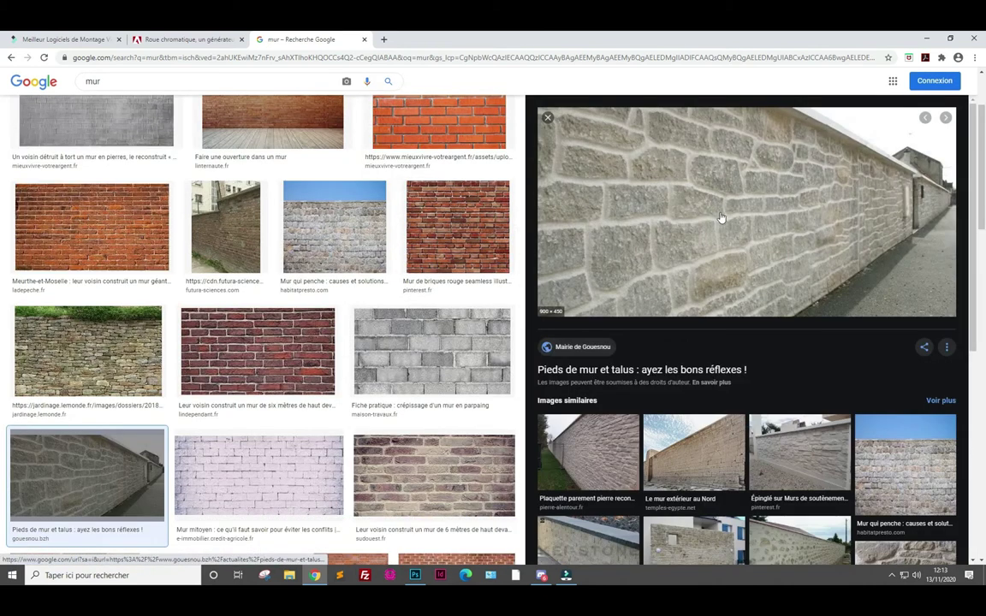
right_click(719, 219)
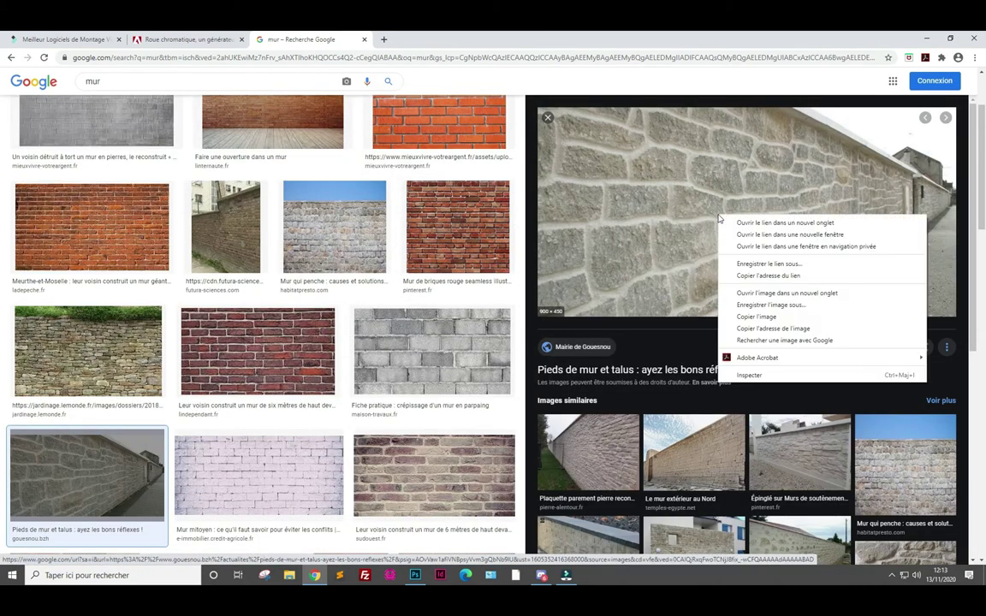
click(782, 316)
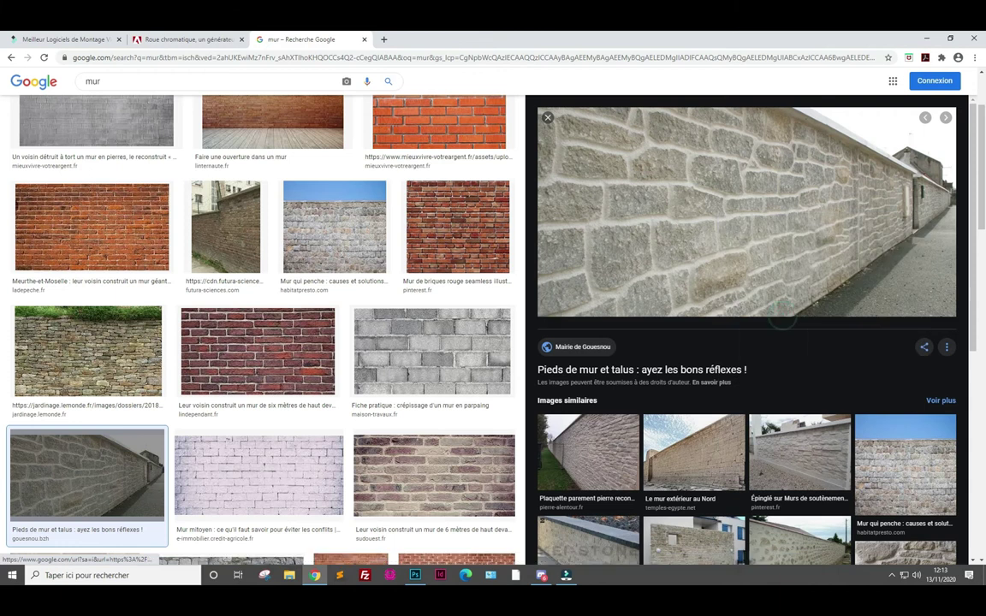
click(417, 580)
key(ctrl+v)
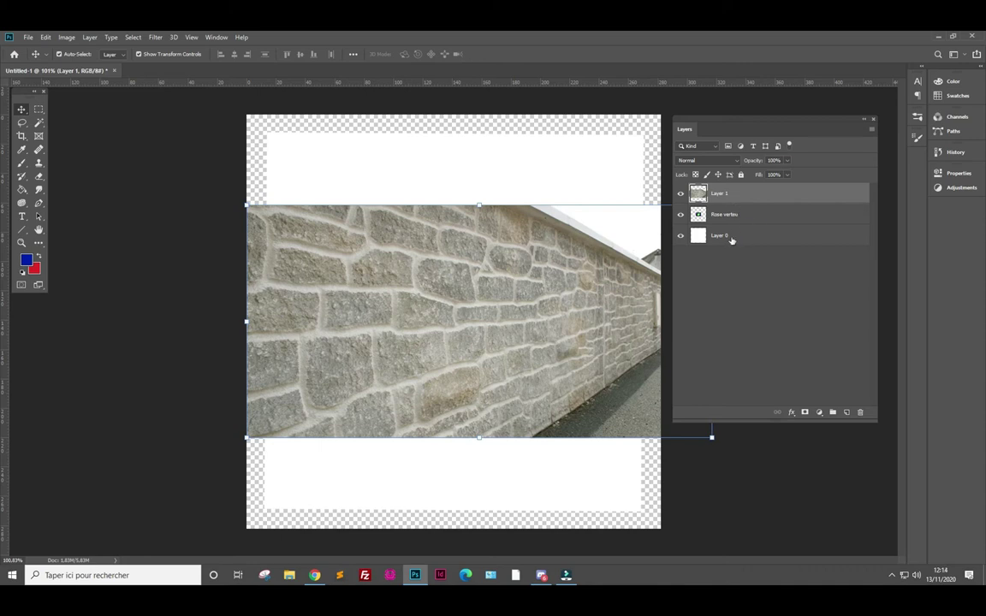
- Drag the Rose verteu layer above Layer 1, the stone wall, in the Layers panel
click(735, 237)
click(754, 214)
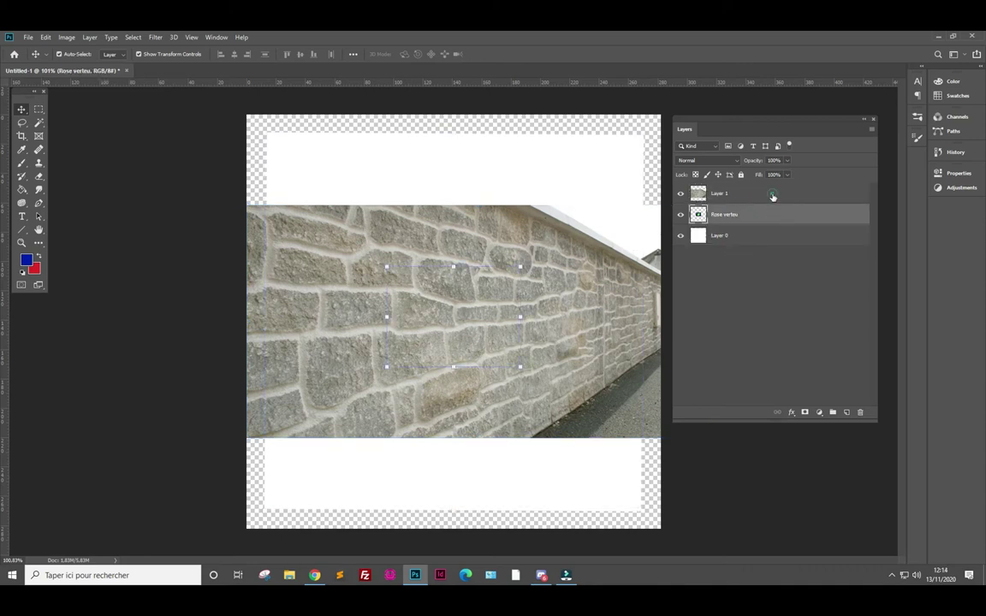
click(772, 194)
click(766, 239)
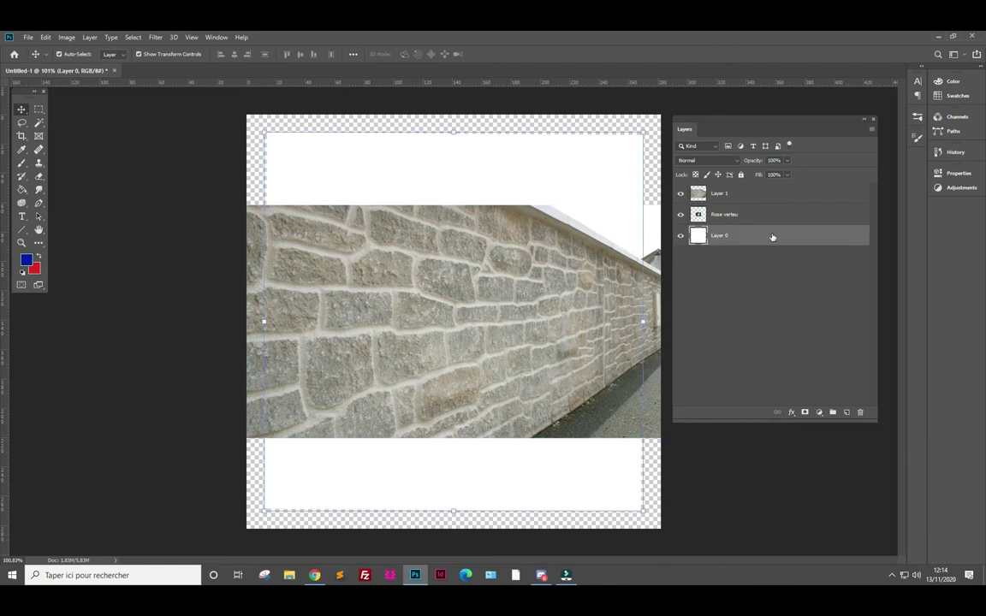
key(alt+bracketright)
key(alt+bracketright)
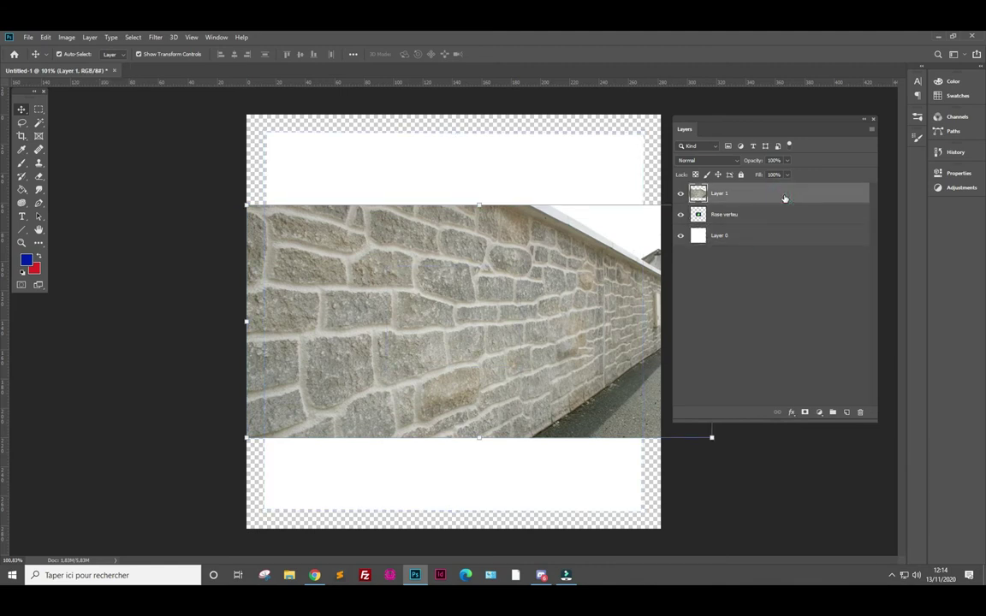
click(779, 221)
drag(770, 214, 780, 191)
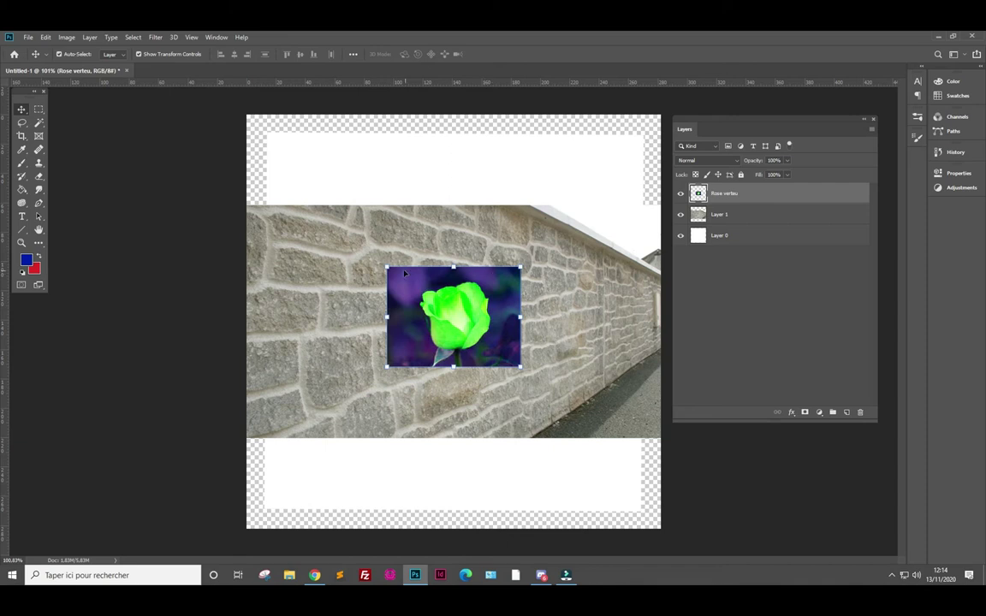
- Freely distort the rose by dragging its corners to tilt and stretch it
click(517, 274)
mouse_move(518, 274)
mouse_down()
mouse_move(526, 375)
mouse_move(508, 344)
mouse_up()
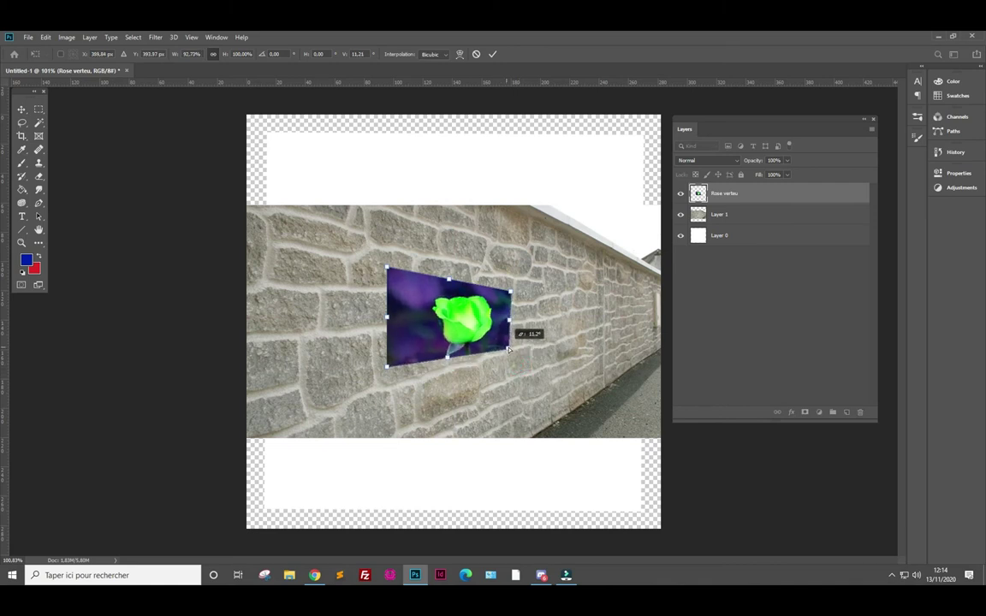
drag(508, 344, 485, 349)
drag(510, 293, 483, 283)
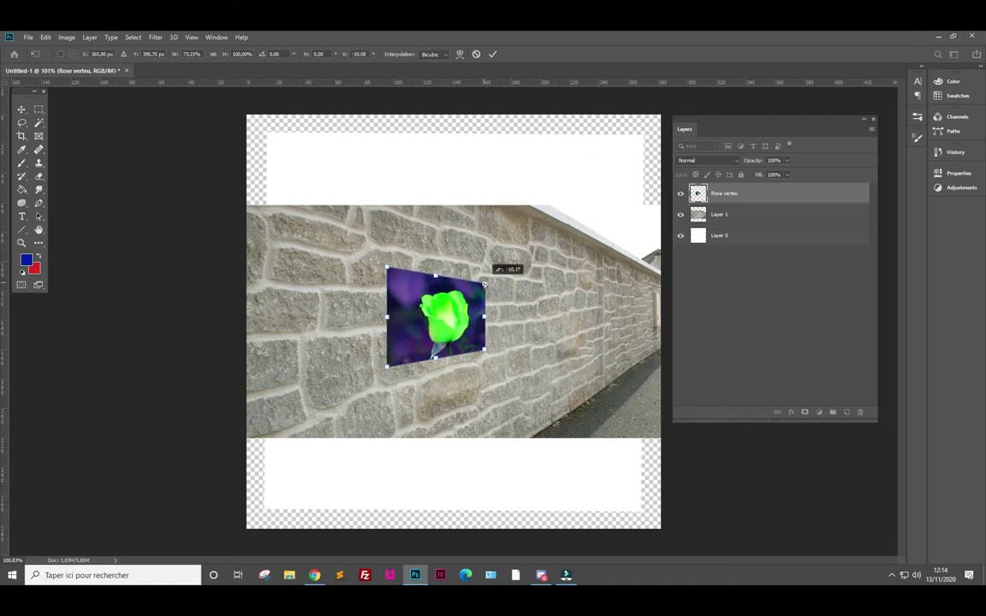
drag(387, 269, 351, 211)
drag(385, 368, 358, 420)
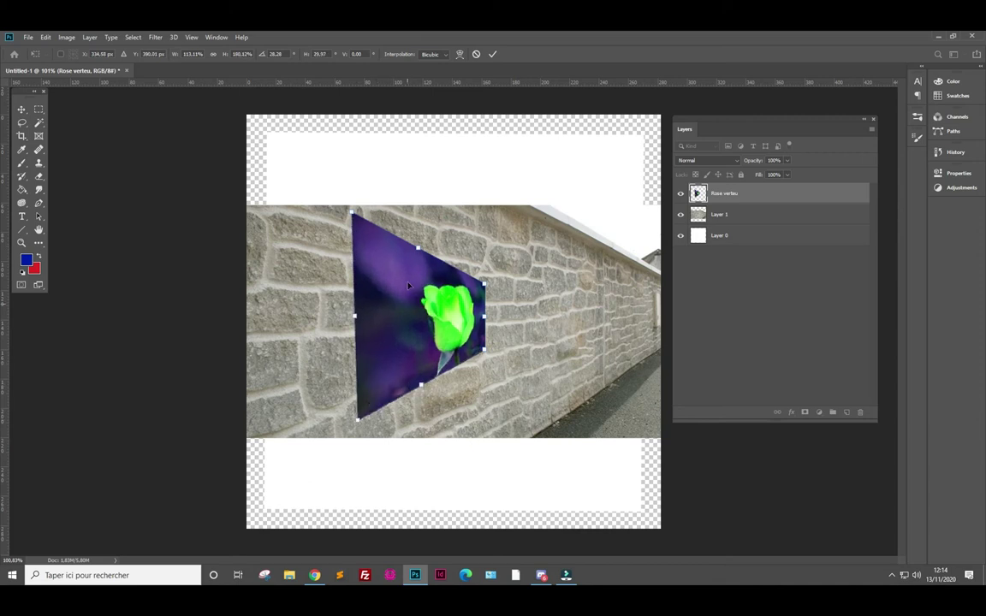
drag(351, 211, 399, 255)
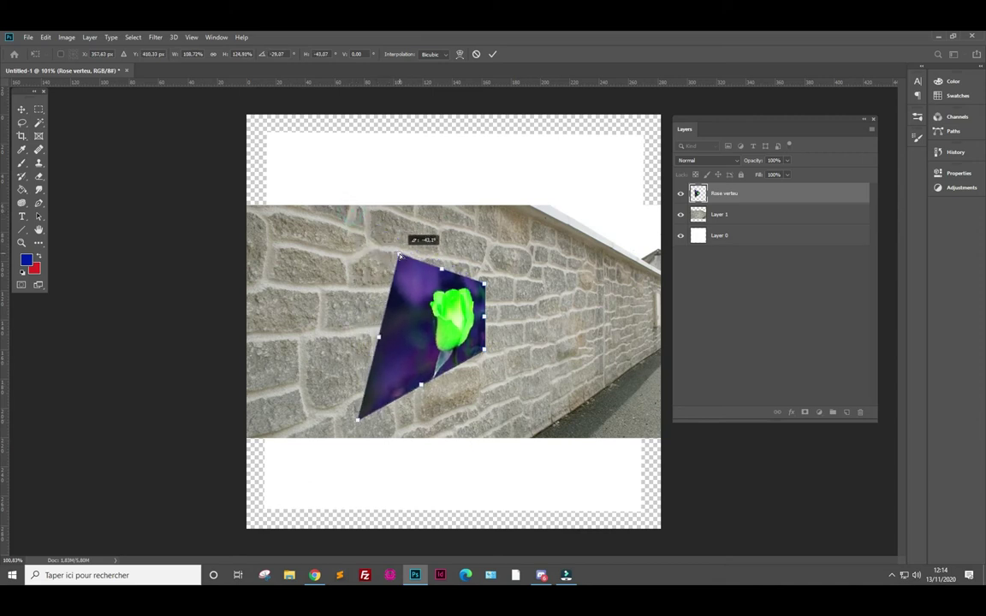
mouse_move(358, 420)
mouse_down()
mouse_move(397, 406)
mouse_move(406, 387)
mouse_up()
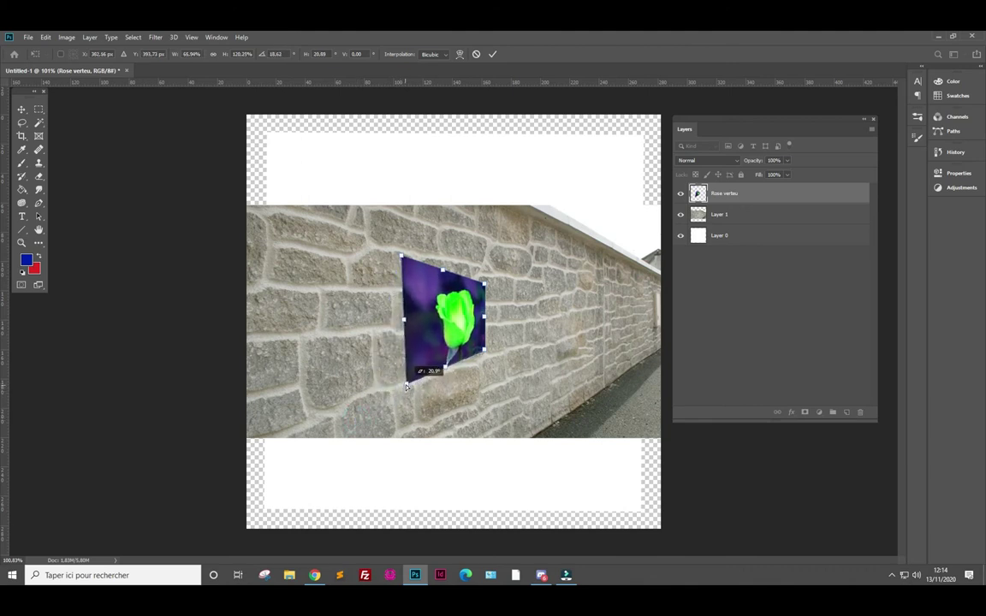
- Fine-tune the rose's corners, cancel the distortion with Esc, and pick the Rectangular Marquee tool
drag(401, 255, 408, 270)
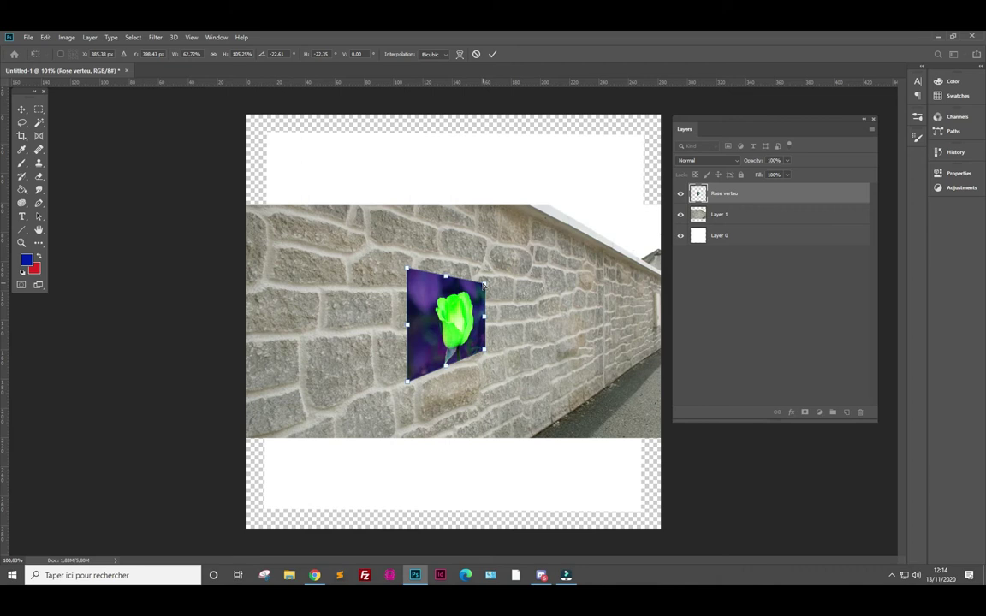
drag(483, 285, 484, 284)
drag(486, 325, 511, 315)
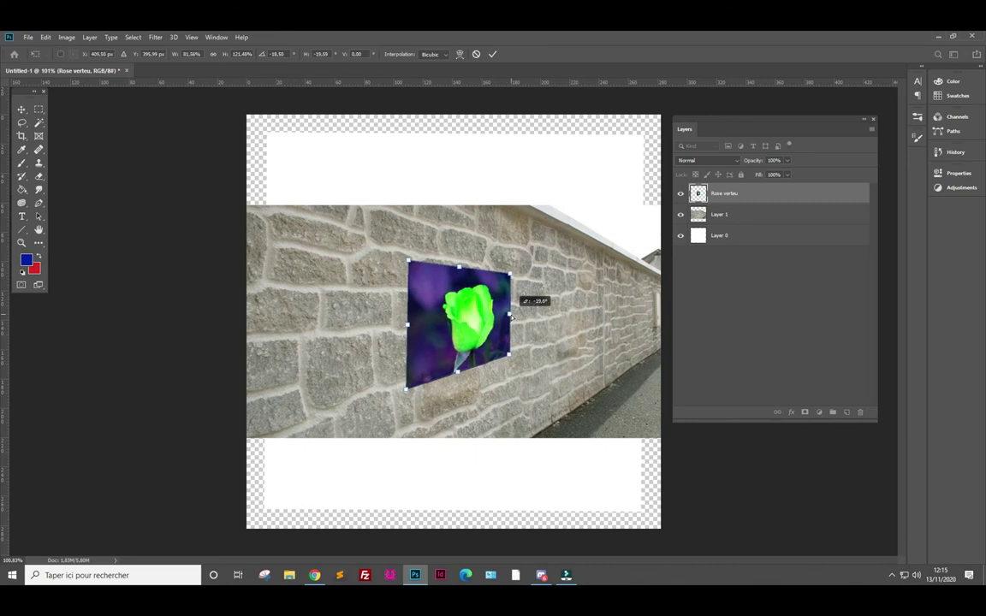
drag(509, 275, 509, 281)
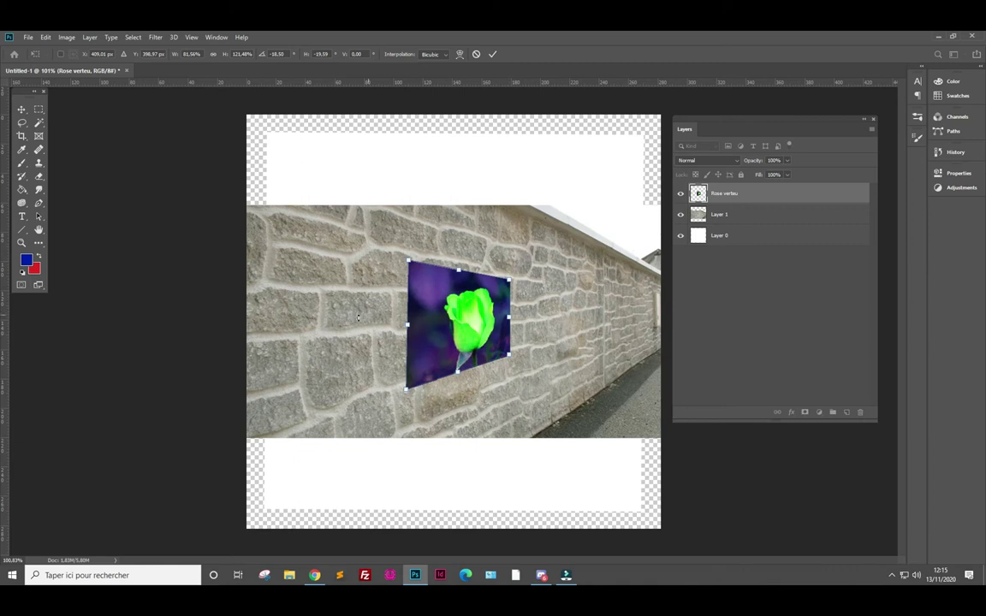
drag(508, 357, 505, 356)
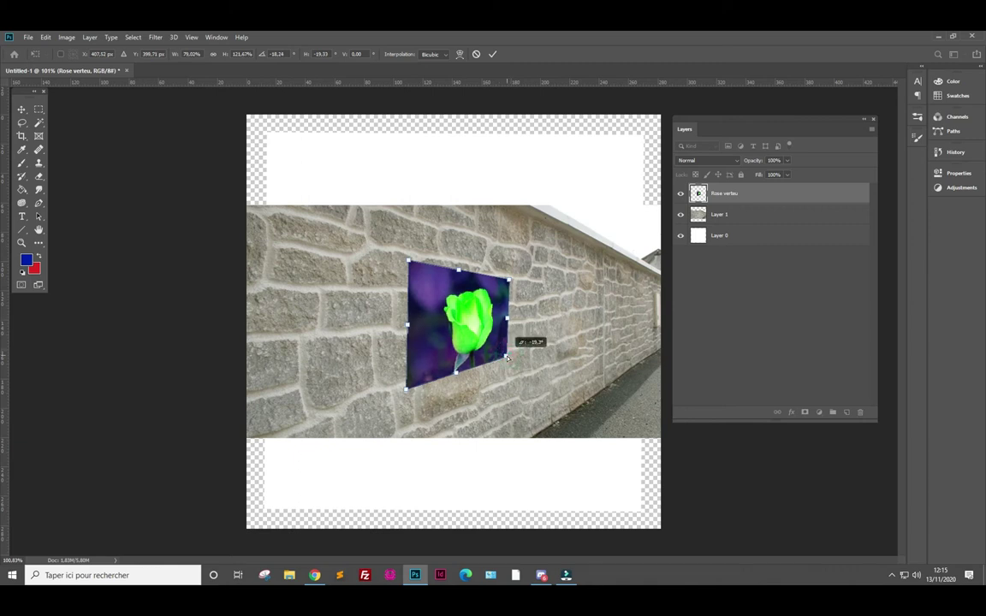
drag(509, 281, 505, 276)
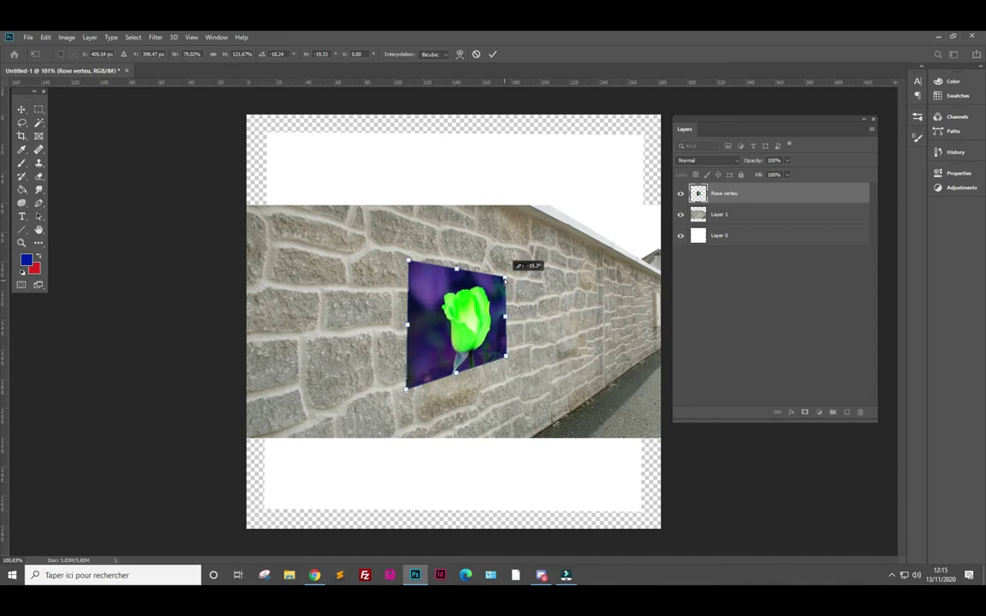
key(Escape)
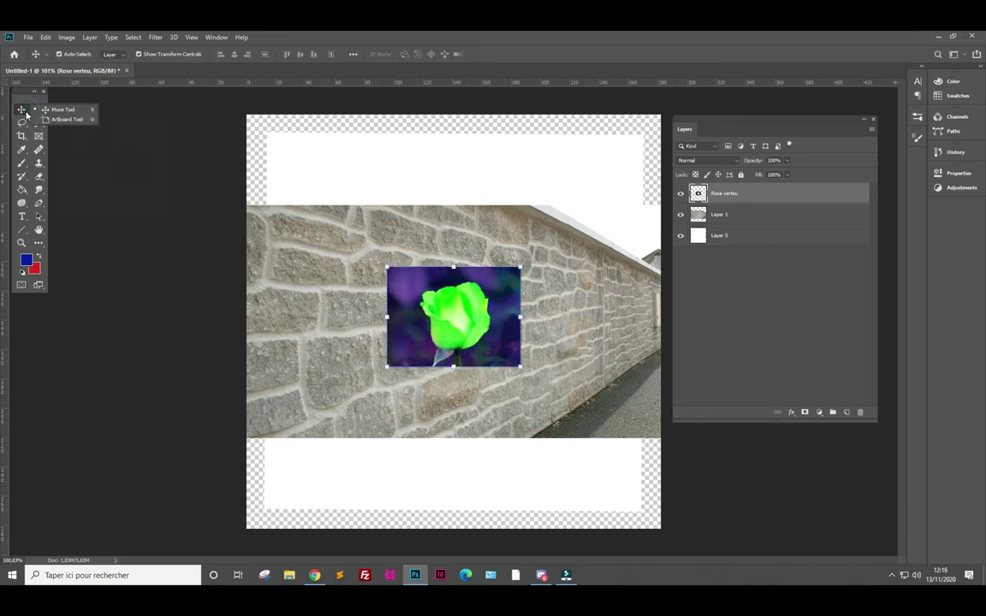
click(25, 112)
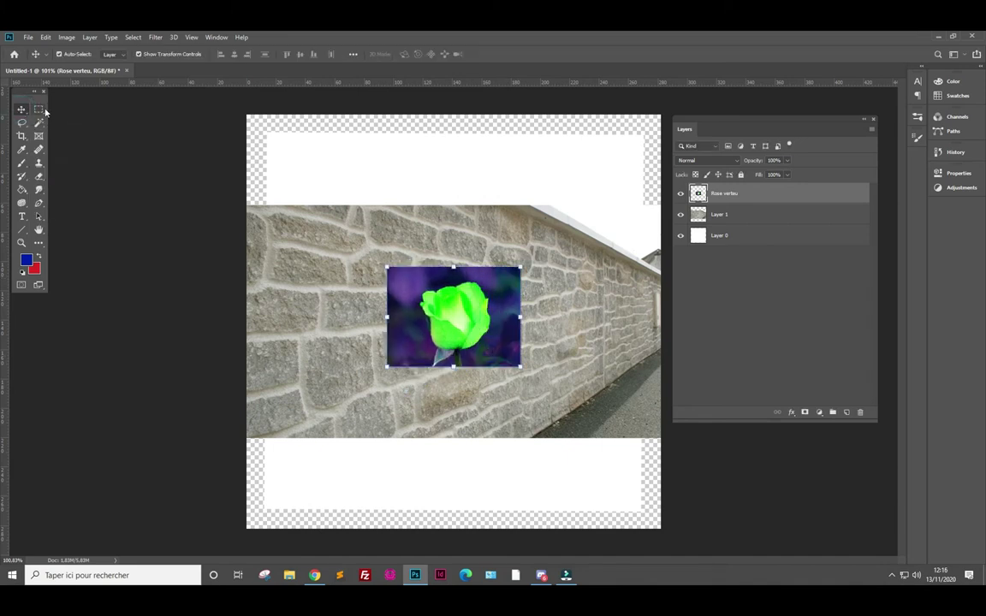
click(38, 110)
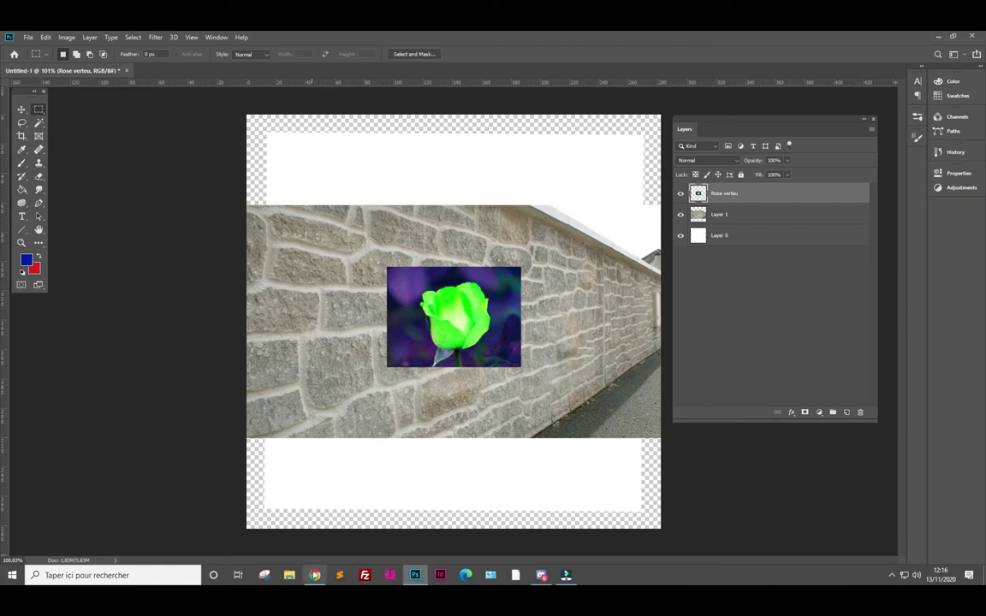
- Replace 'mur' with 'immeuble' and run the Google Images search
click(315, 574)
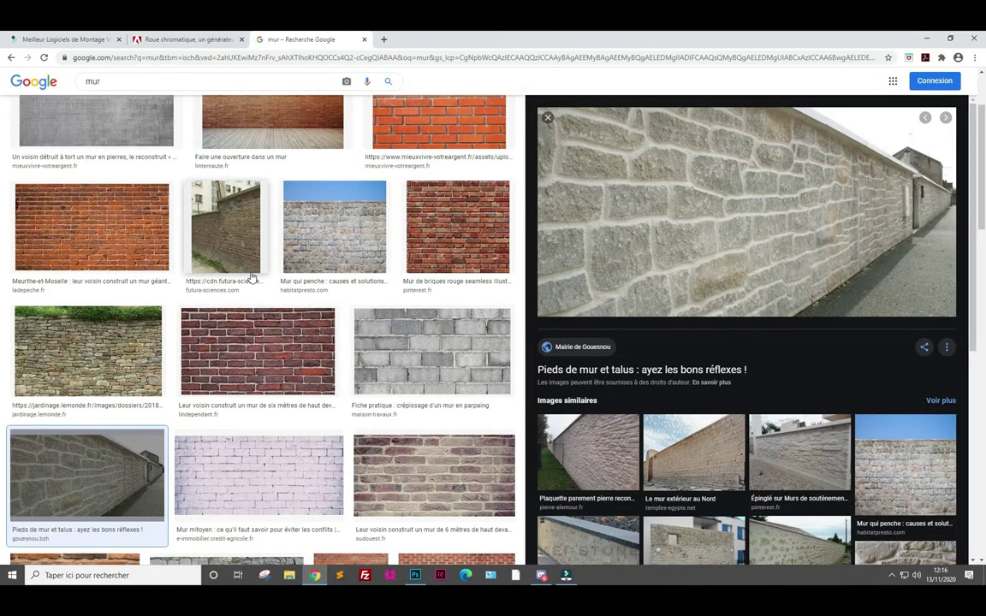
scroll(257, 205, up, 2)
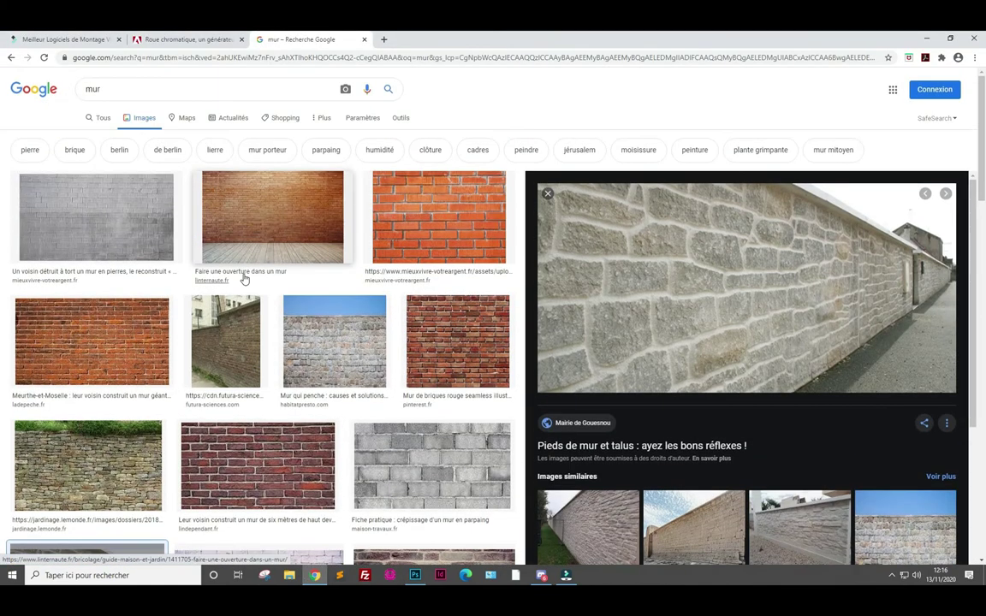
double_click(124, 89)
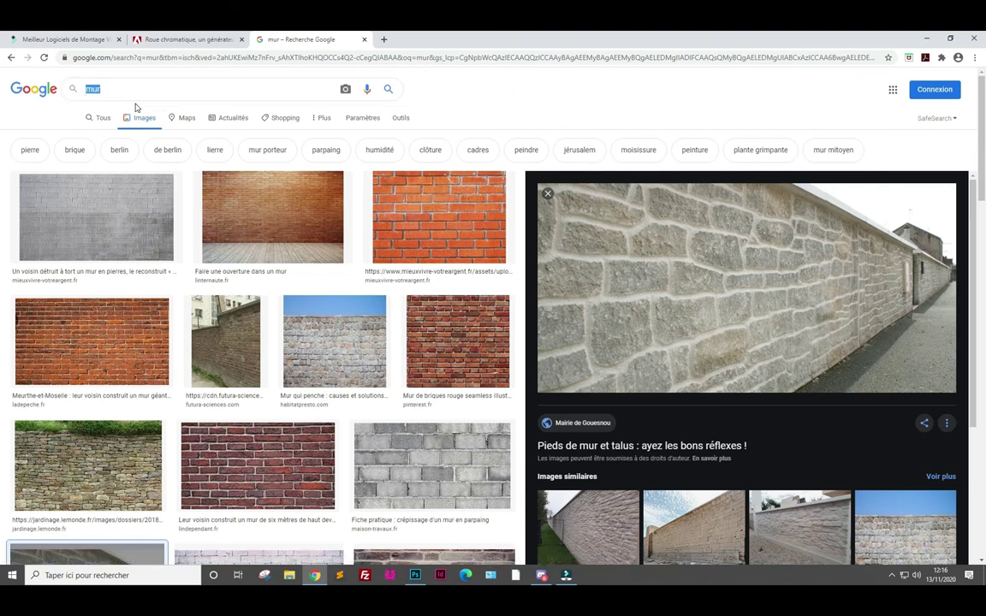
text(immeuble)
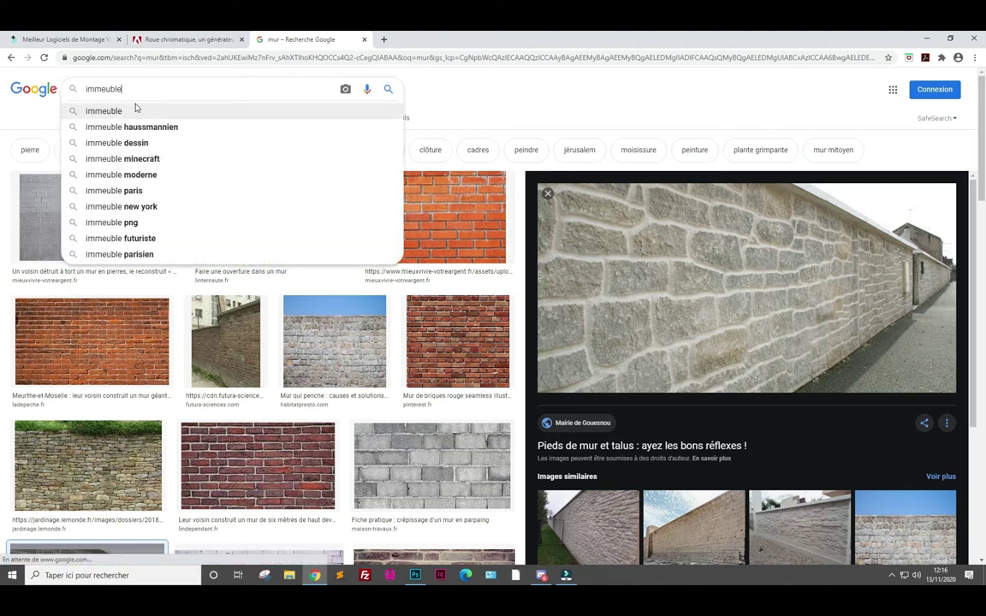
click(135, 108)
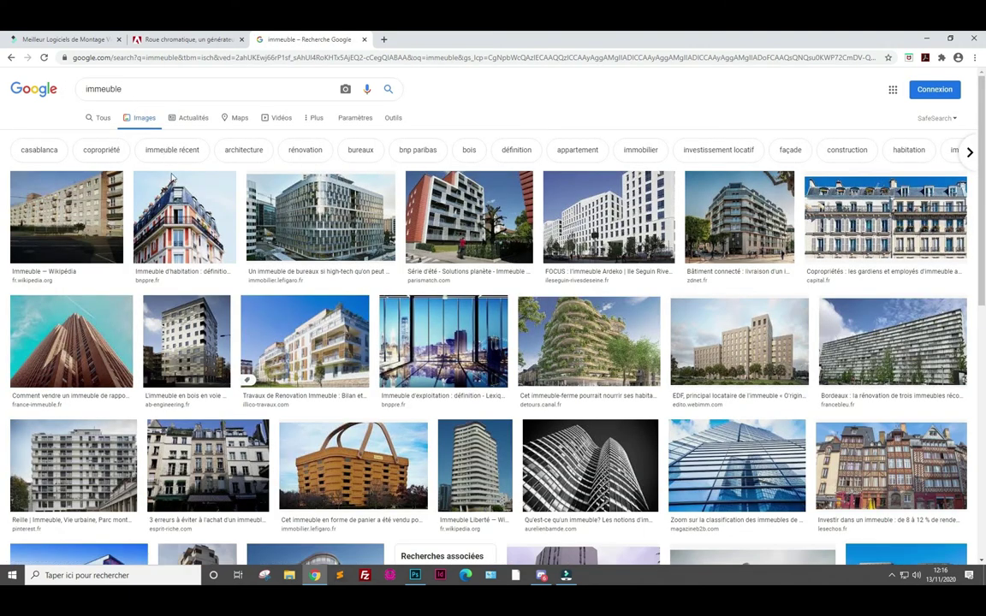
- Preview the white office building photo and paste it into Photoshop as Layer 2
click(744, 335)
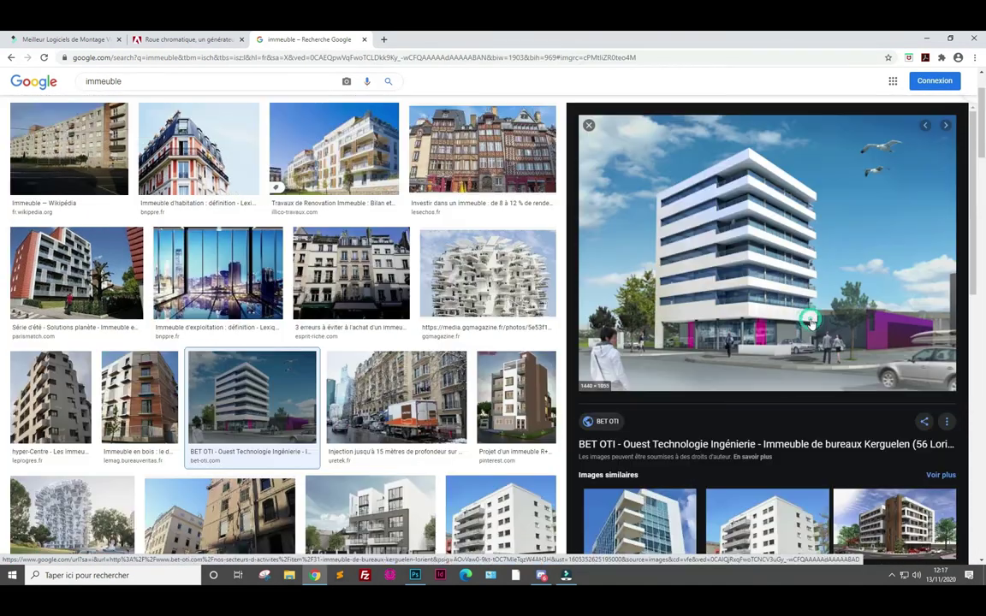
click(415, 575)
key(ctrl+v)
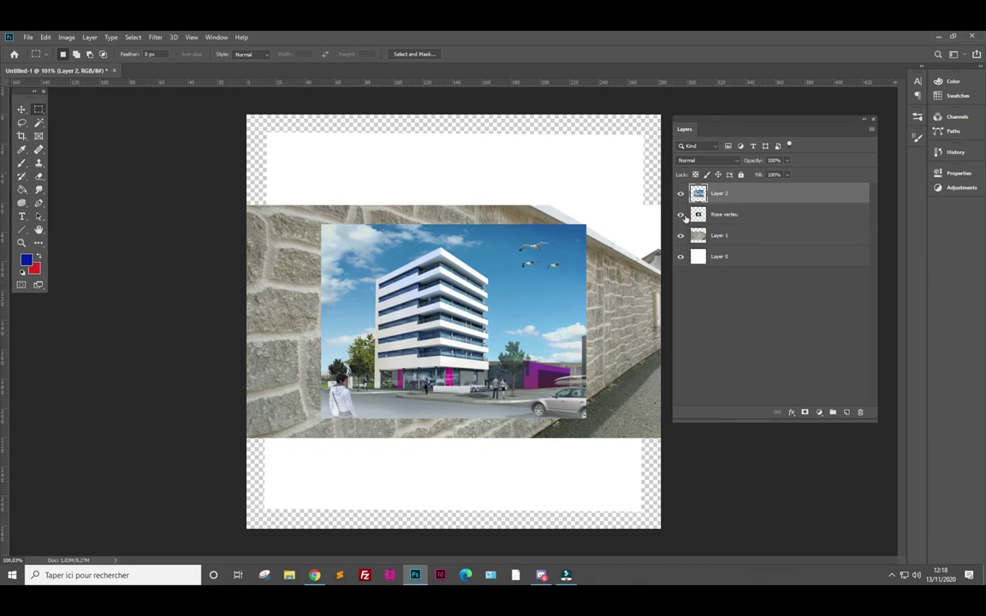
- Hide the Rose verteu, Layer 1 stone wall and Layer 0 white background layers
click(680, 214)
click(680, 236)
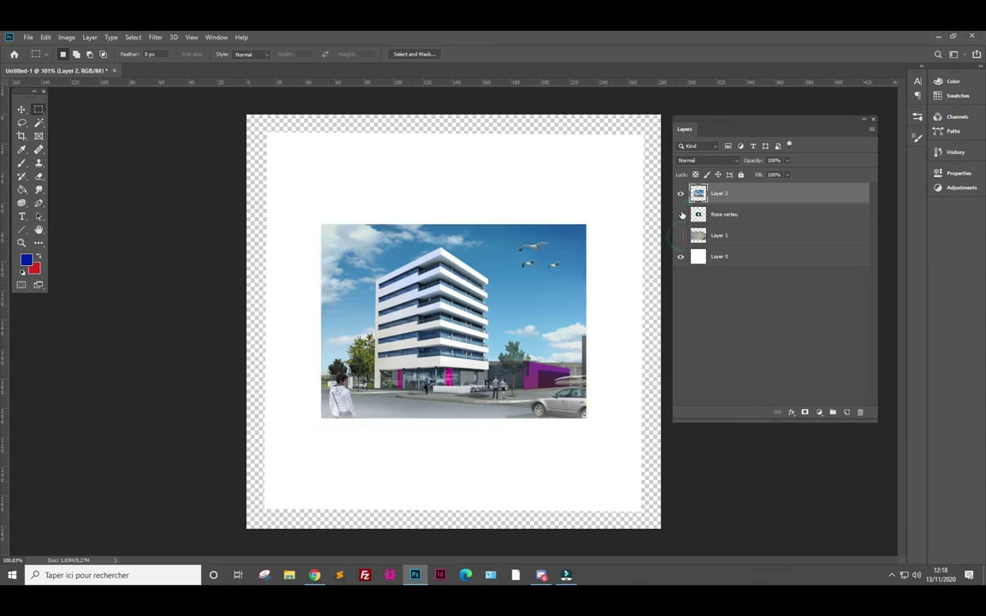
click(681, 257)
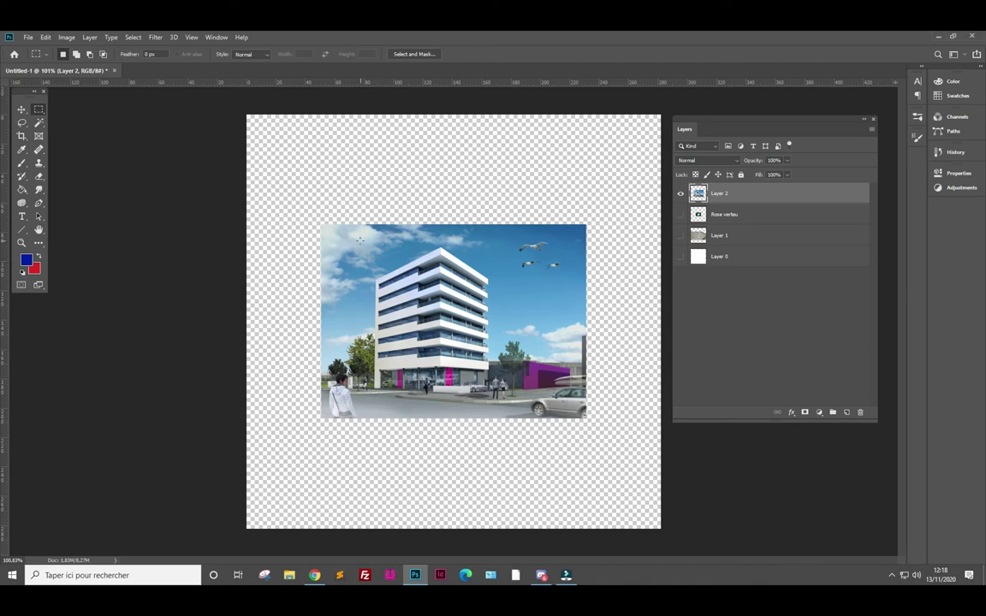
drag(359, 240, 529, 394)
click(21, 162)
mouse_move(367, 252)
mouse_down()
mouse_move(571, 247)
mouse_move(526, 409)
mouse_up()
key(ctrl+z)
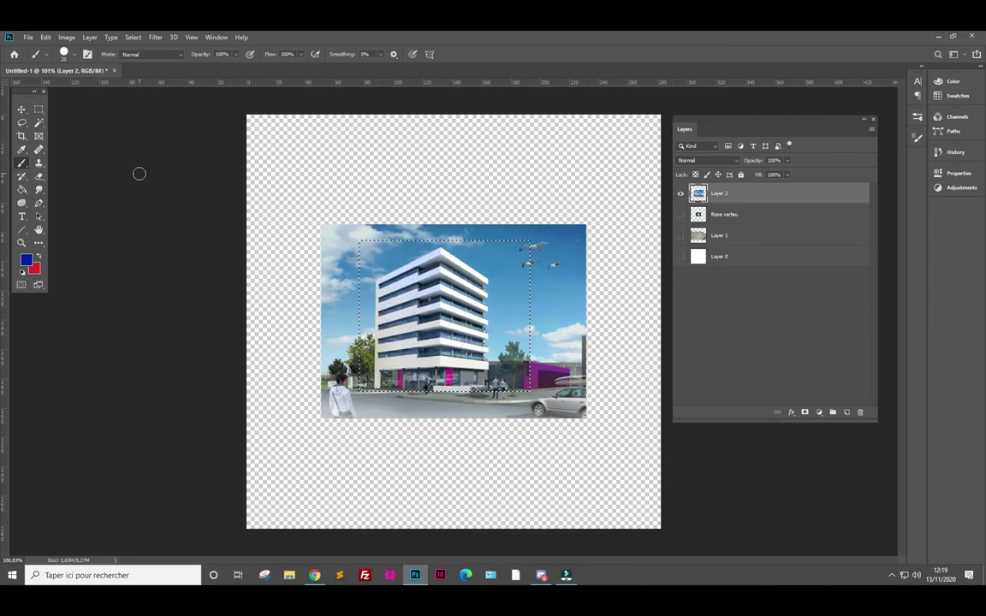
click(23, 190)
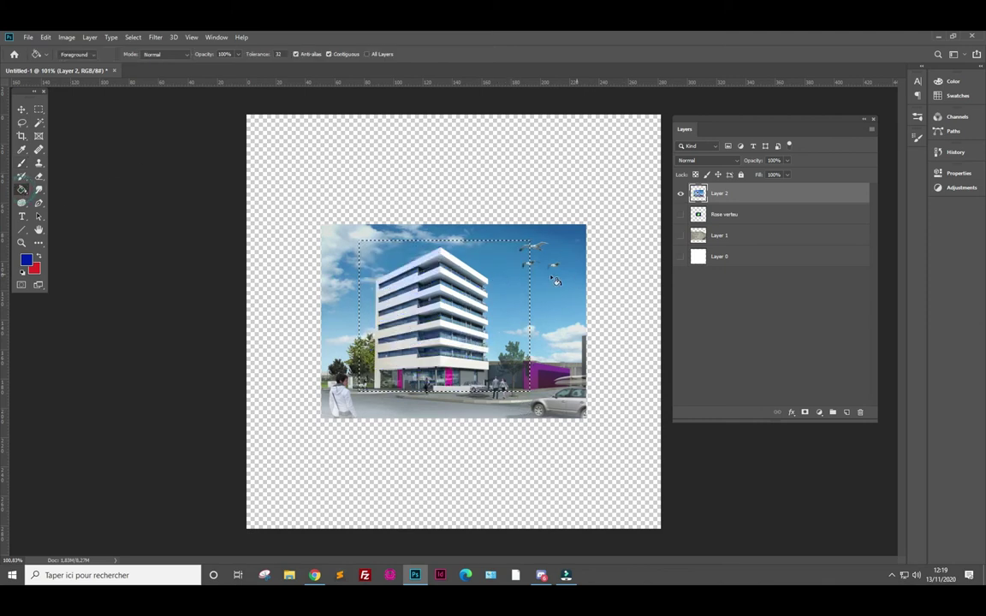
click(496, 267)
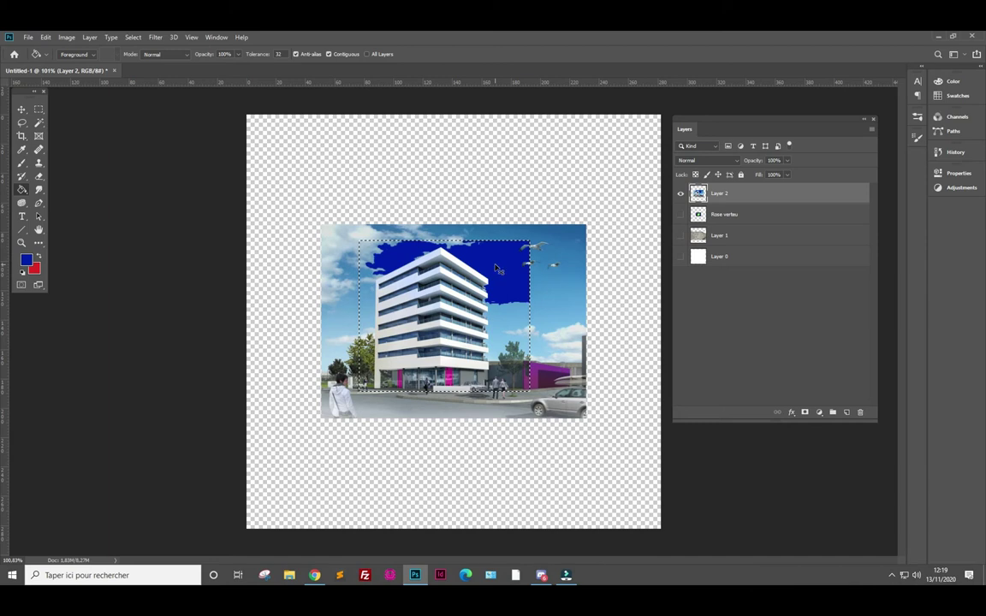
key(ctrl+z)
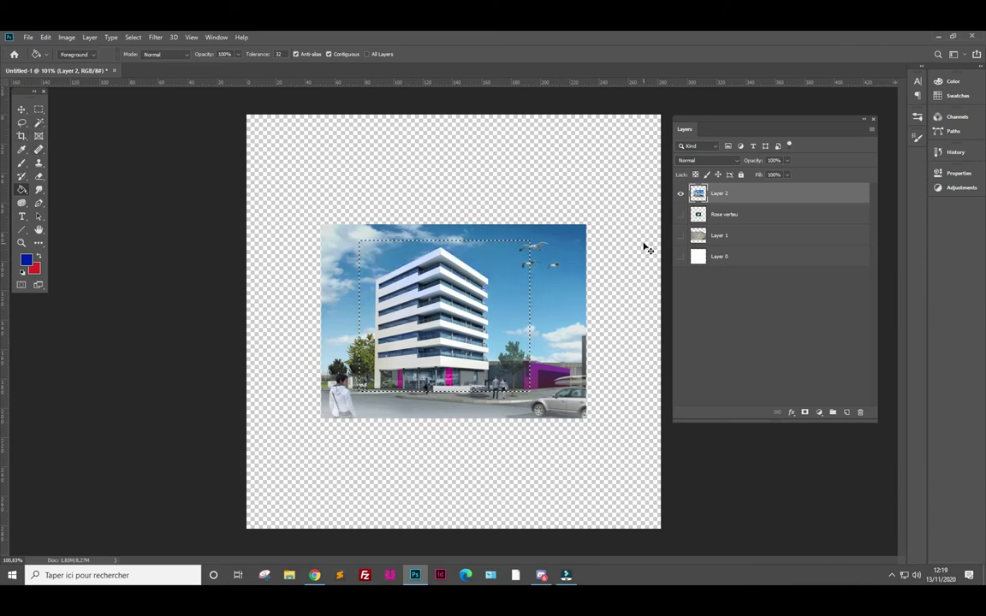
key(ctrl+j)
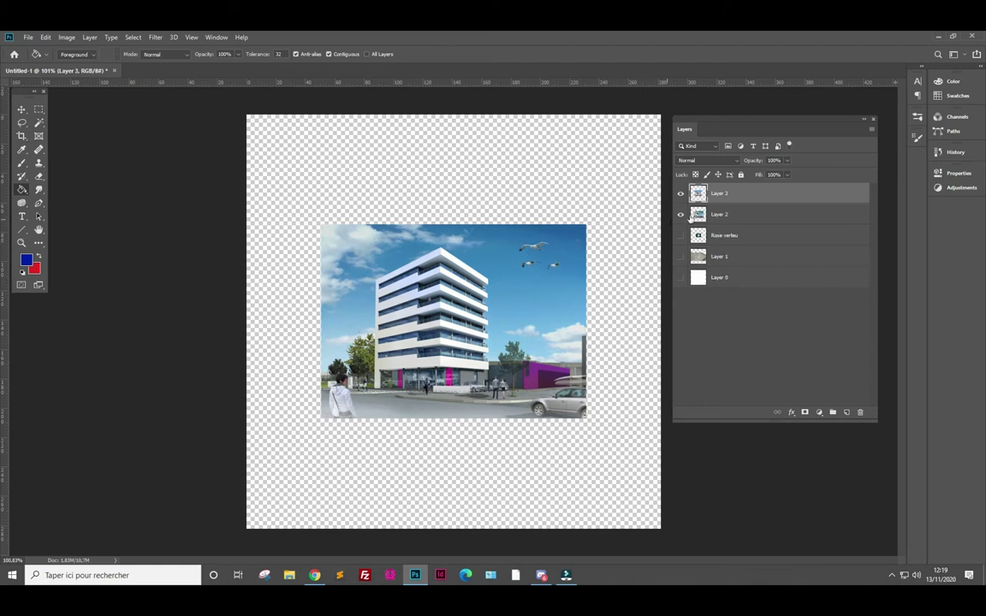
click(22, 109)
mouse_move(470, 315)
mouse_down()
mouse_move(508, 341)
mouse_move(511, 319)
mouse_up()
key(ctrl+z)
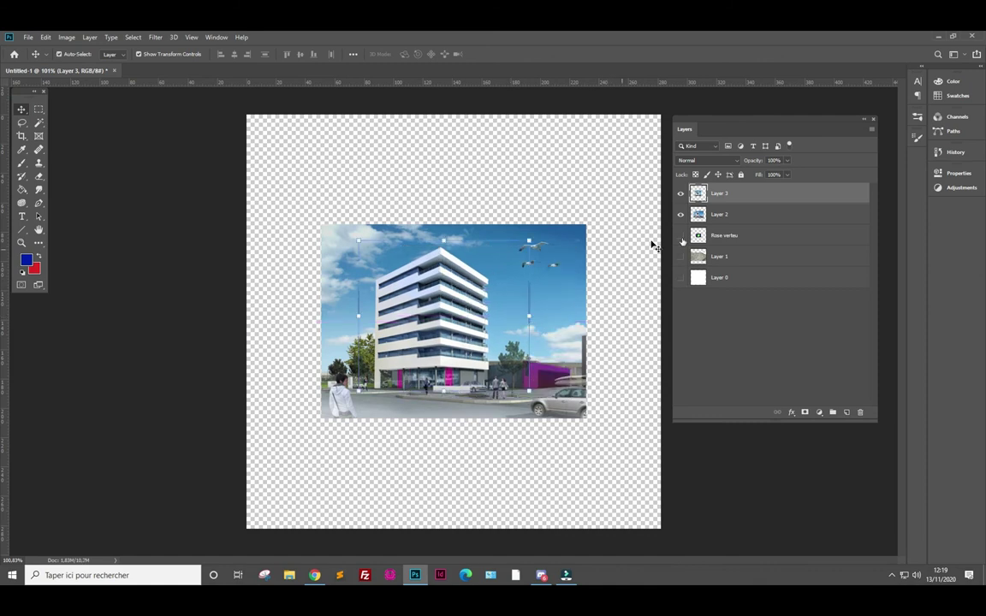
drag(740, 202, 860, 411)
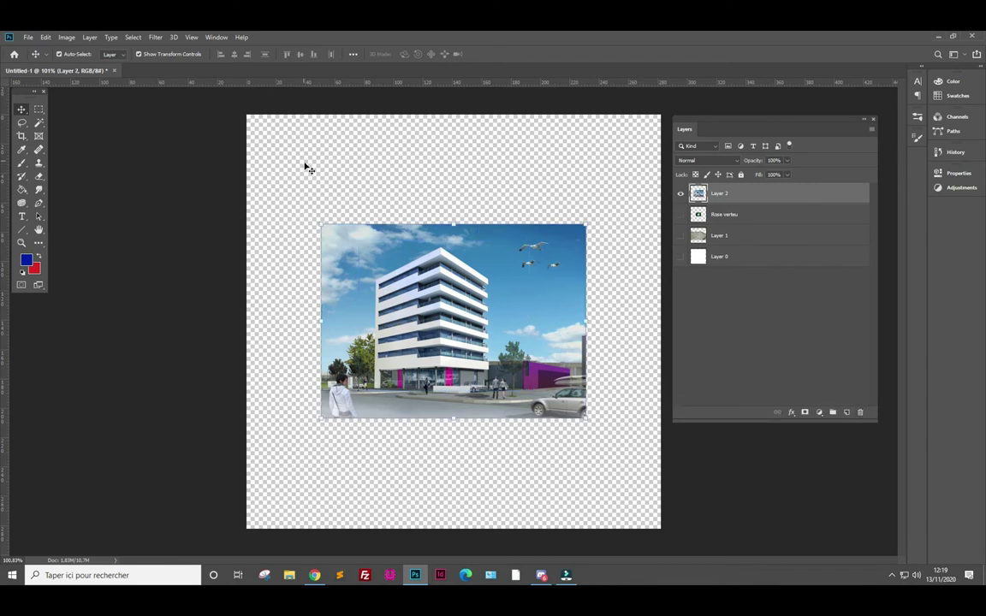
scroll(486, 333, up, 3)
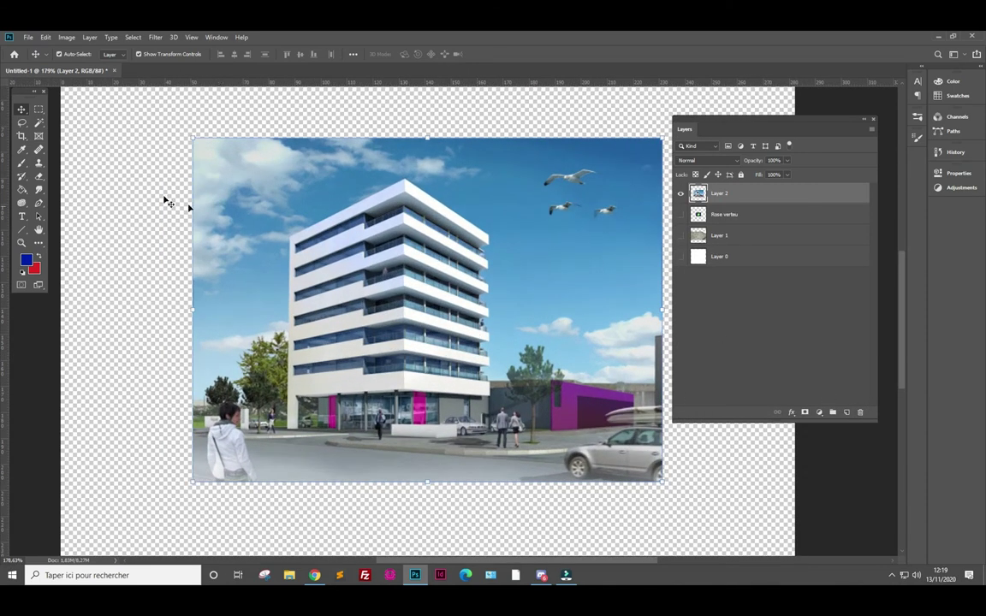
- Select a rectangle around the building and copy it to a new Layer 3
click(39, 109)
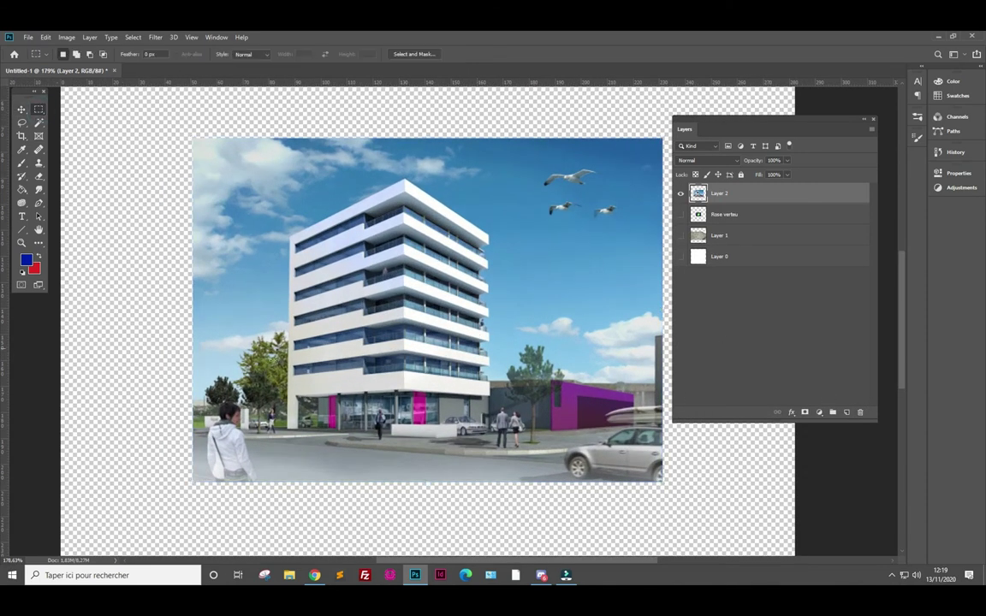
mouse_move(287, 427)
mouse_down()
mouse_move(500, 192)
mouse_move(488, 174)
mouse_up()
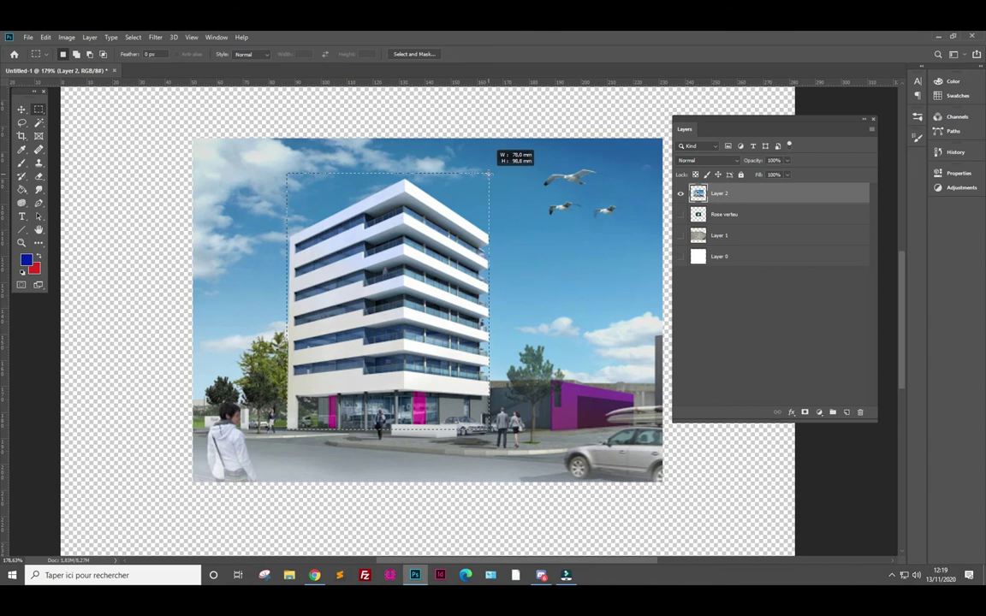
drag(489, 174, 488, 173)
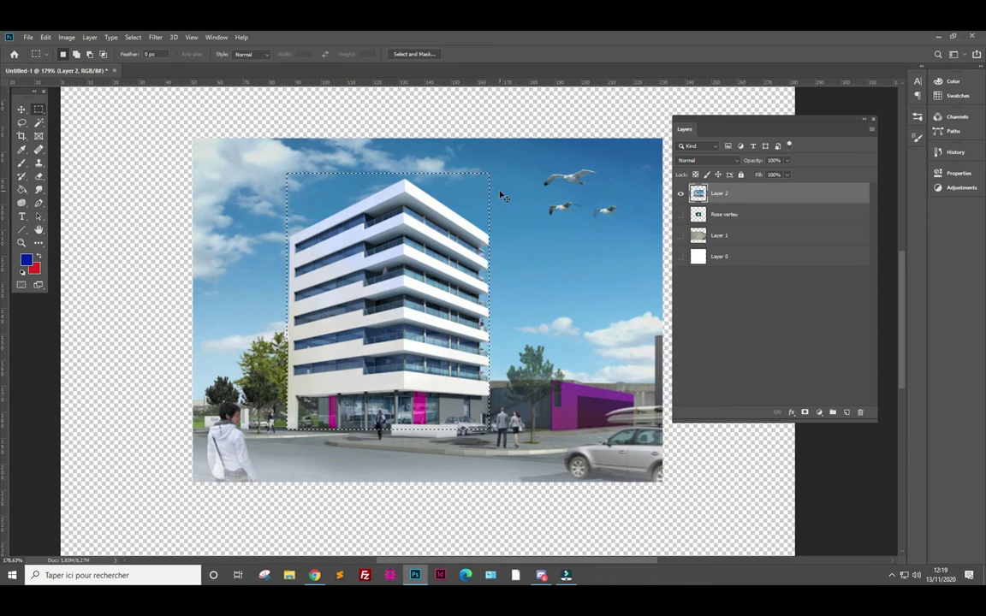
key(ctrl+j)
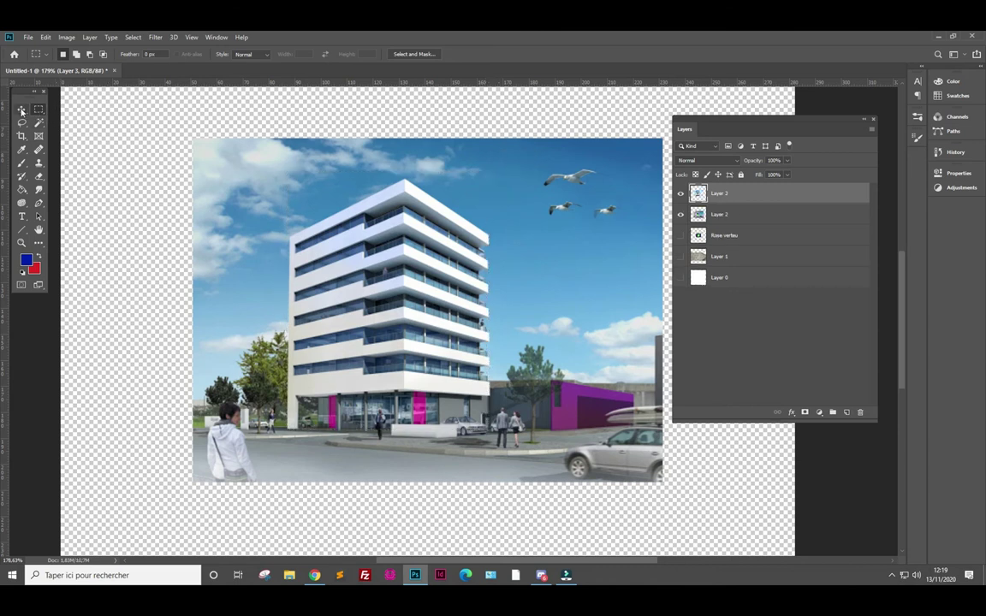
- Slide the Layer 3 building copy sideways so it overlaps the original
click(21, 108)
drag(438, 325, 613, 324)
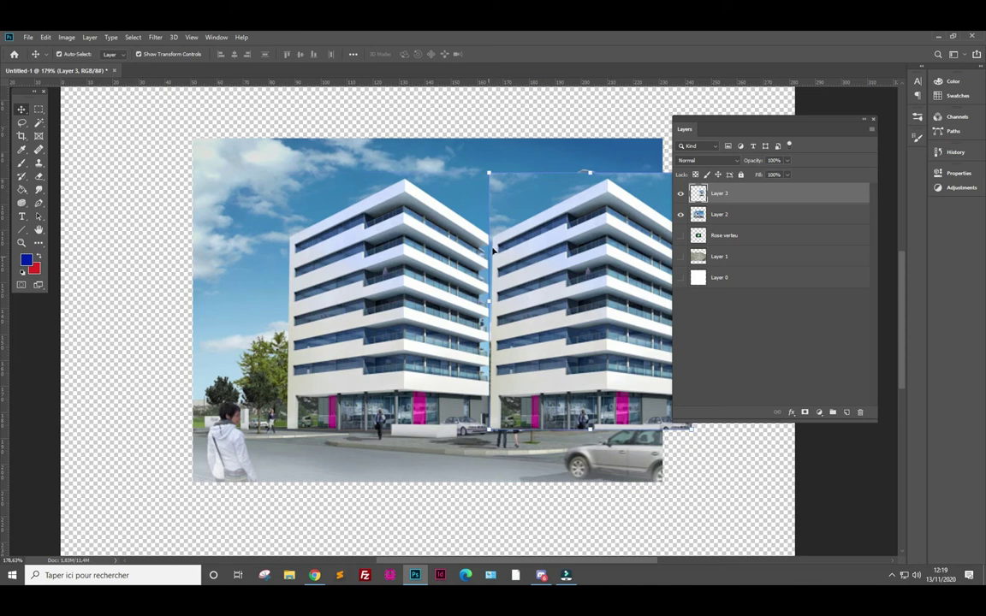
click(609, 120)
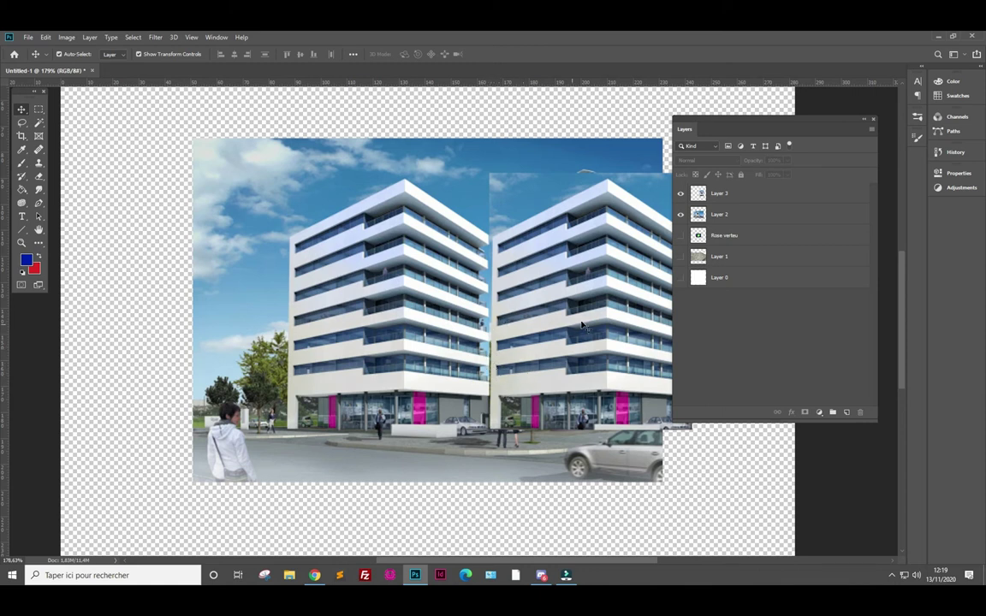
mouse_move(579, 316)
mouse_down()
mouse_move(408, 314)
mouse_move(427, 314)
mouse_up()
- Delete Layer 3 and draw a fresh rectangular selection around the original building
click(40, 109)
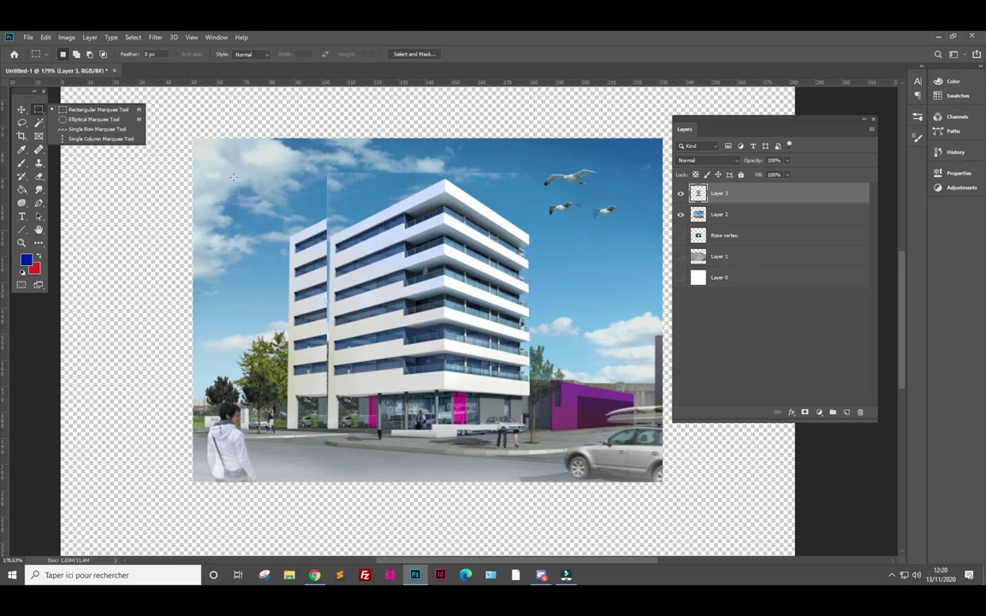
drag(773, 191, 861, 410)
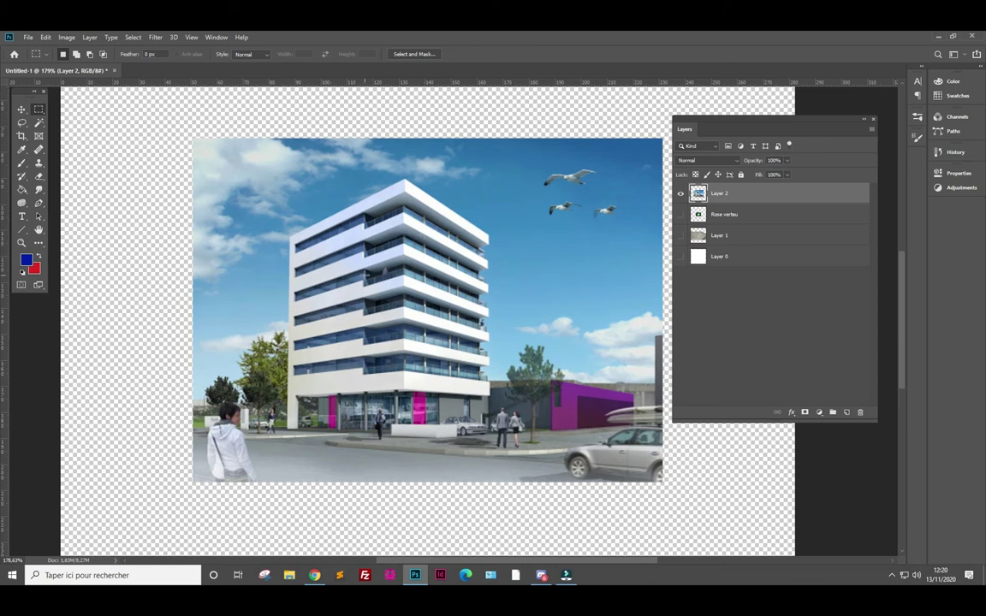
drag(287, 427, 496, 179)
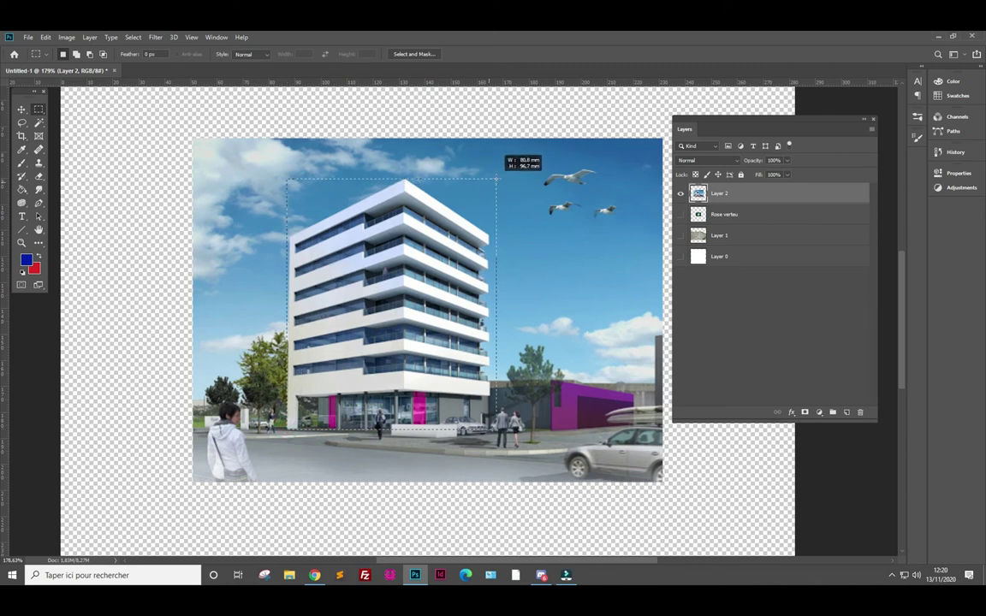
drag(496, 180, 490, 174)
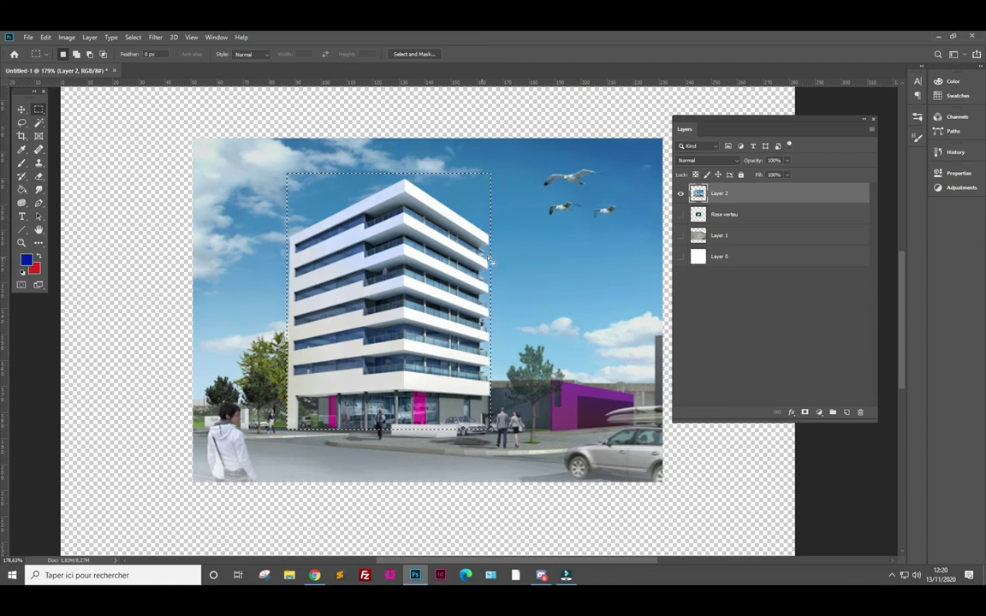
- Zoom in and trim the sky beside the roof and balconies out of the selection
scroll(490, 261, up, 2)
scroll(490, 261, up, 2)
scroll(490, 261, up, 2)
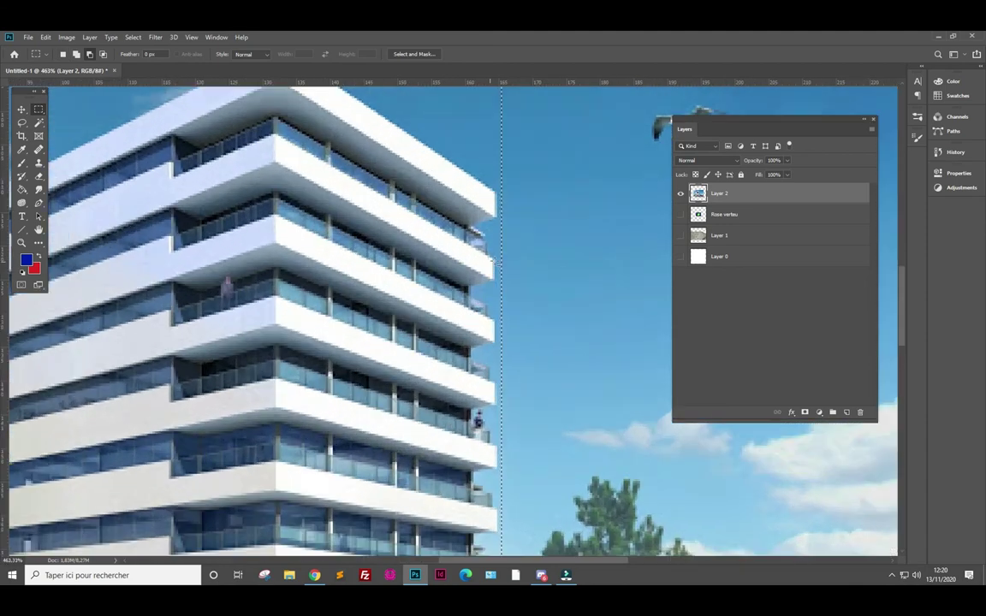
scroll(492, 259, down, 2)
scroll(495, 255, up, 1)
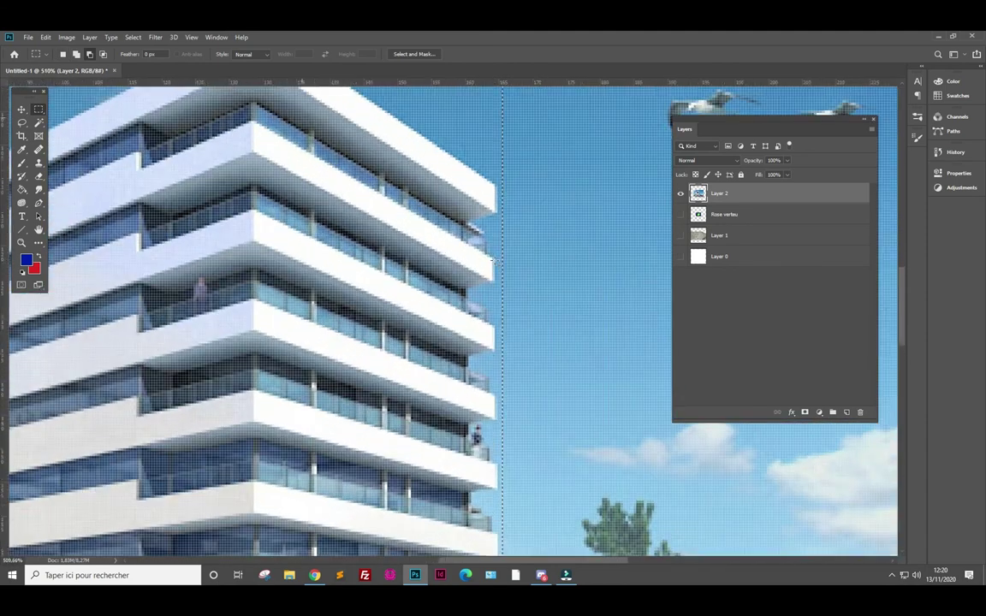
scroll(499, 249, down, 1)
scroll(498, 249, up, 1)
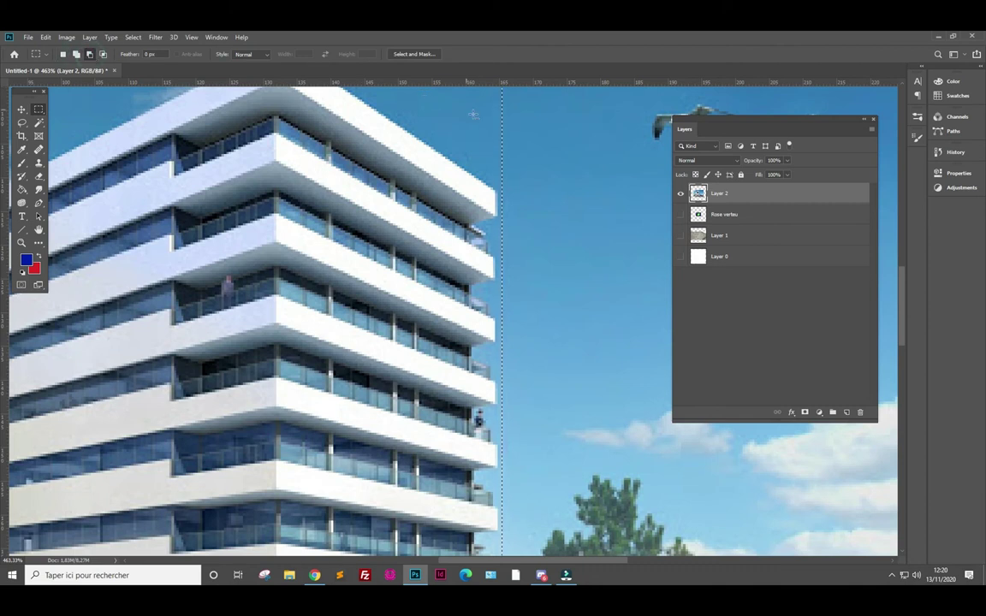
drag(524, 164, 466, 106)
drag(489, 219, 518, 251)
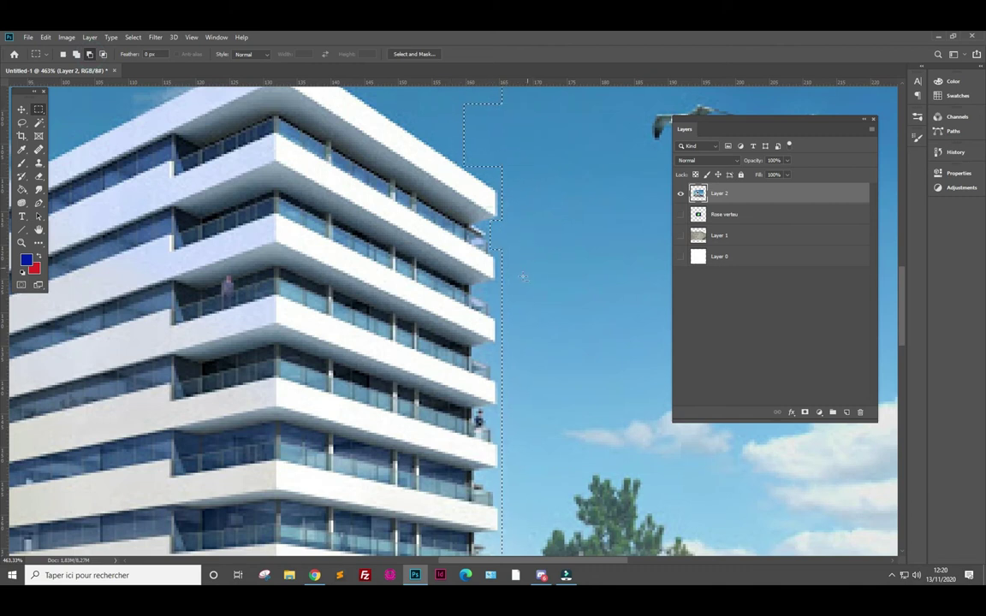
drag(475, 284, 530, 299)
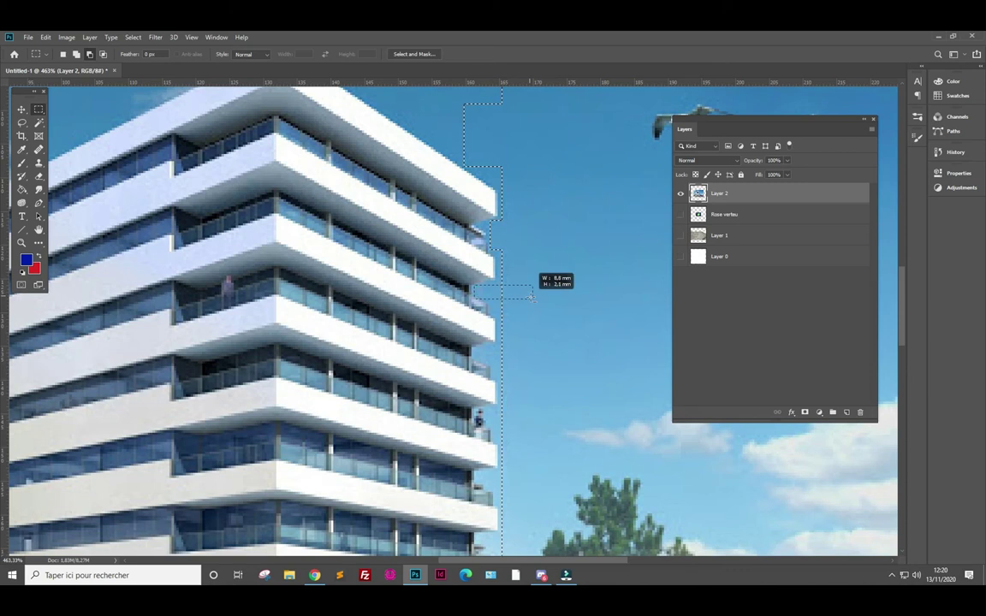
drag(474, 349, 532, 360)
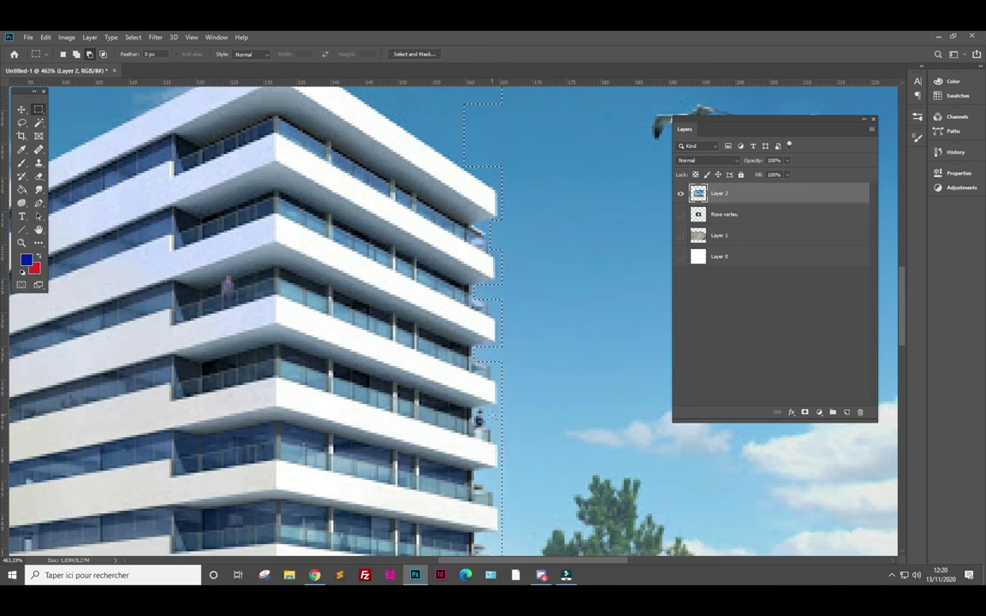
drag(488, 412, 528, 427)
drag(479, 469, 518, 484)
- Change the selection mode, then trim sky by the lower balconies and the neighbouring building
click(63, 55)
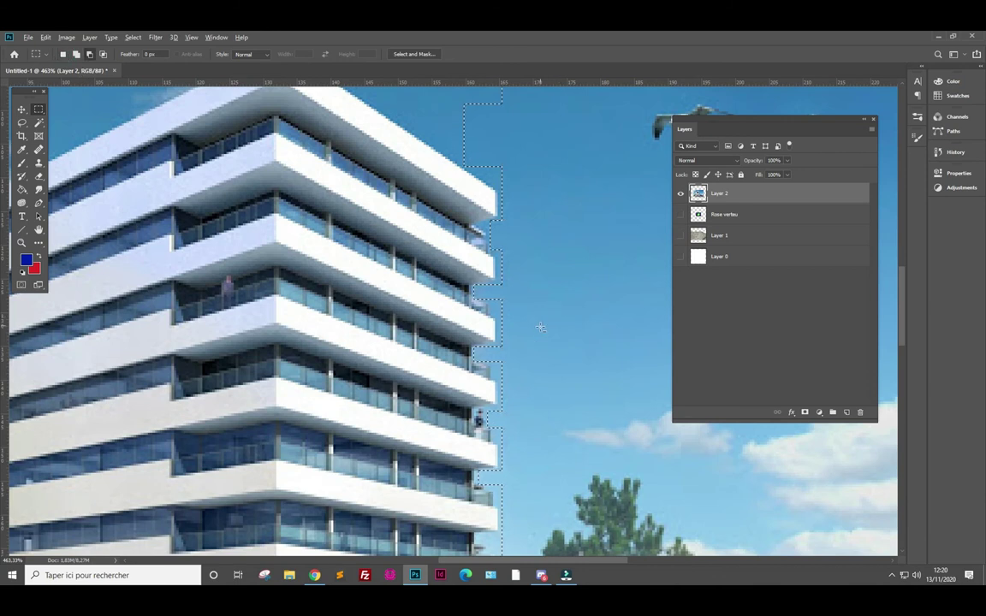
drag(533, 438, 557, 148)
mouse_move(495, 296)
mouse_down()
mouse_move(552, 304)
mouse_move(537, 316)
mouse_move(534, 301)
mouse_up()
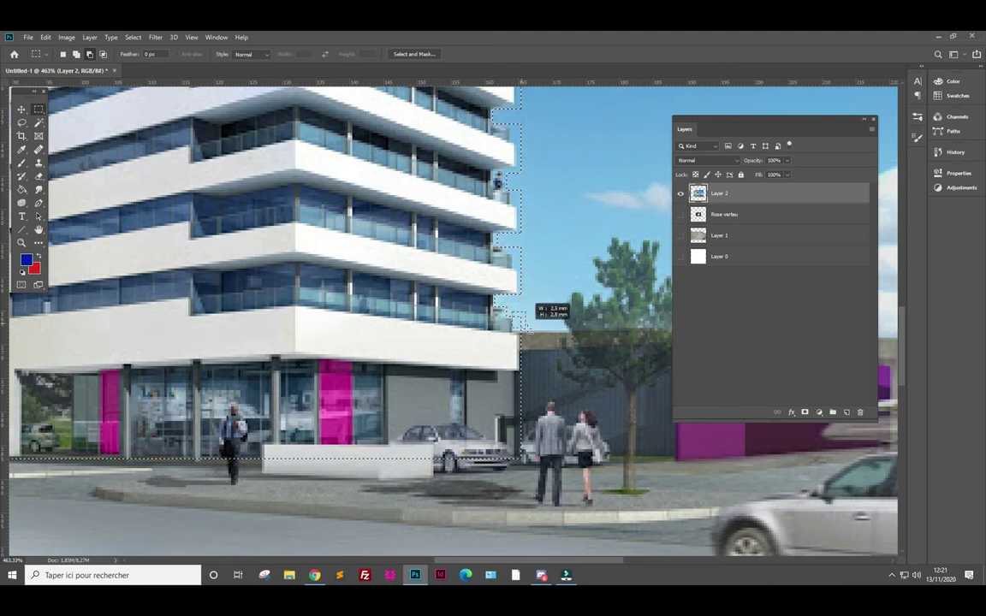
drag(513, 375, 542, 462)
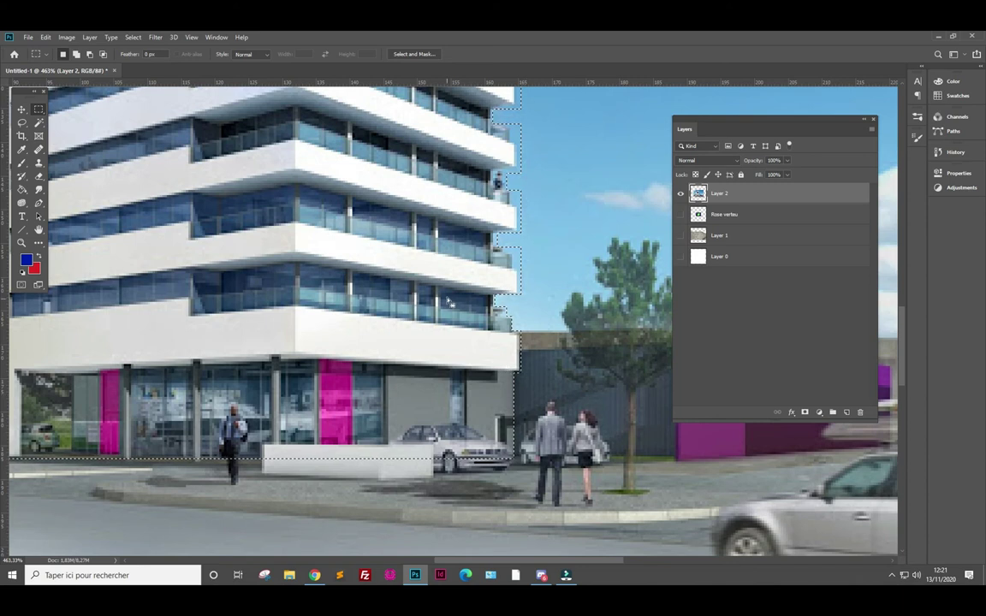
- Snug the selection against the building's left edge and zoom back out to 216%
scroll(481, 302, up, 3)
scroll(482, 302, up, 3)
scroll(482, 302, left, 3)
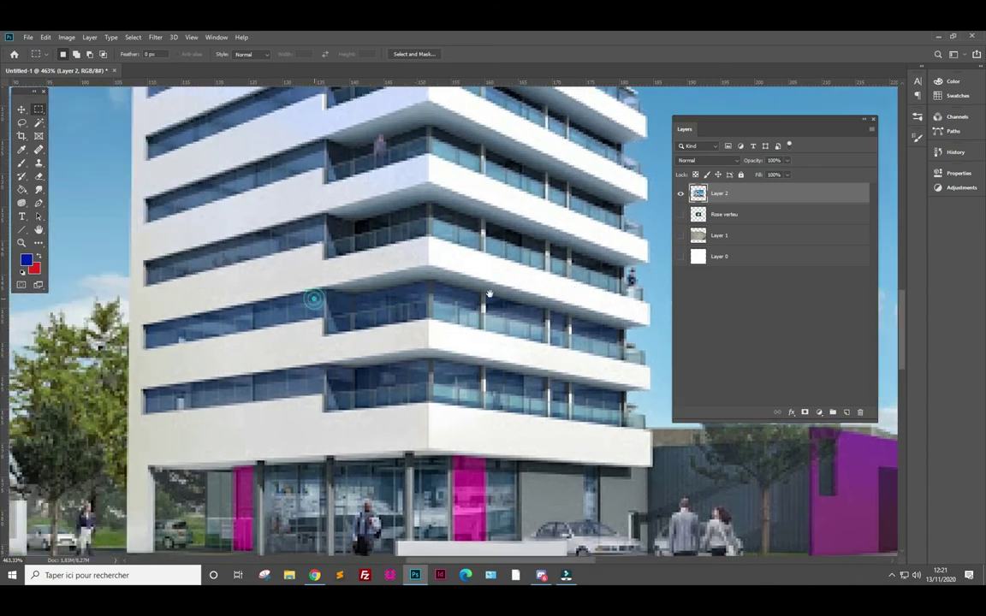
scroll(411, 351, left, 5)
scroll(341, 406, left, 5)
scroll(387, 321, up, 1)
scroll(386, 321, right, 1)
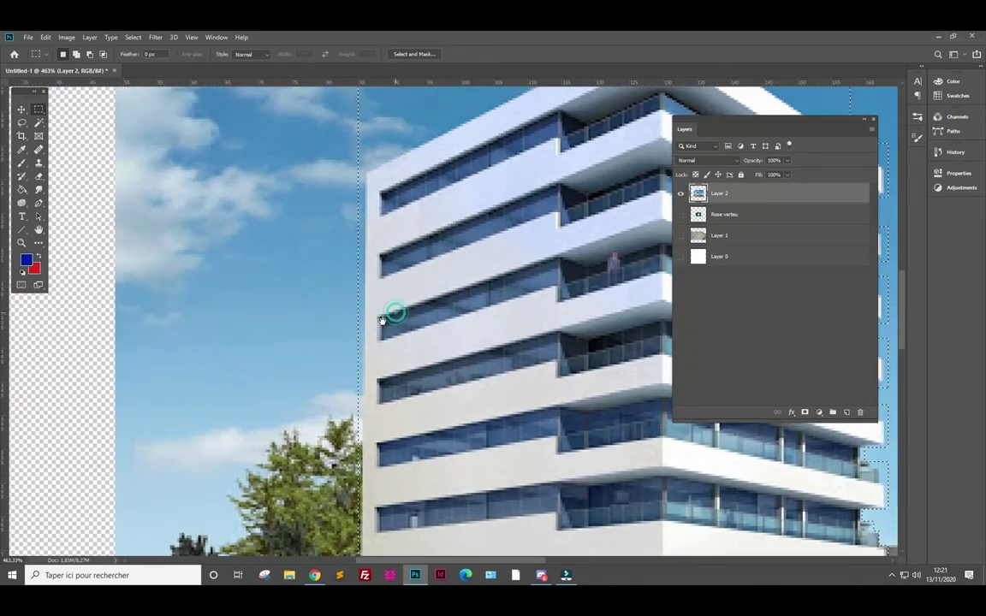
drag(352, 402, 360, 137)
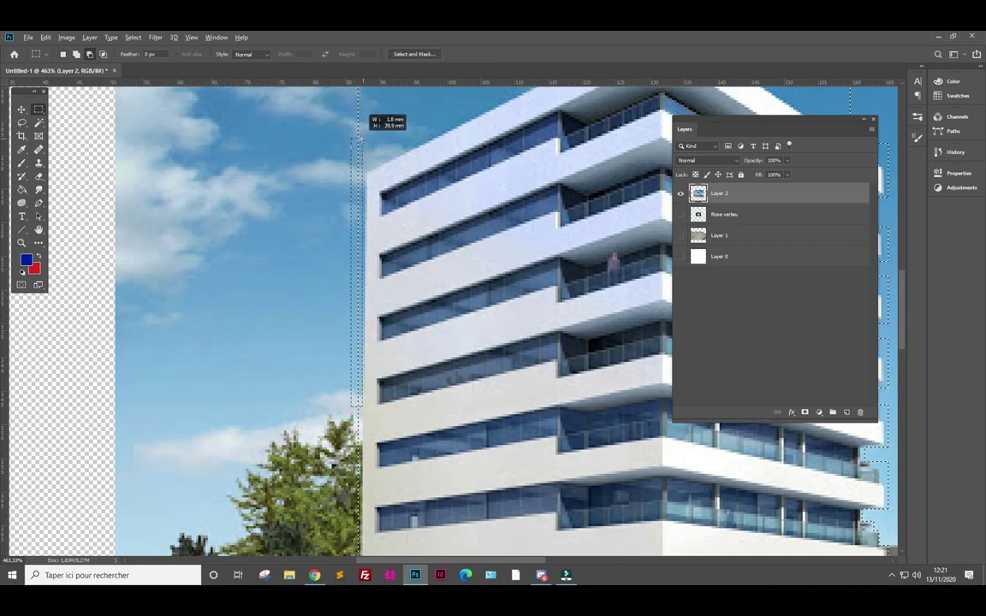
scroll(445, 259, down, 1)
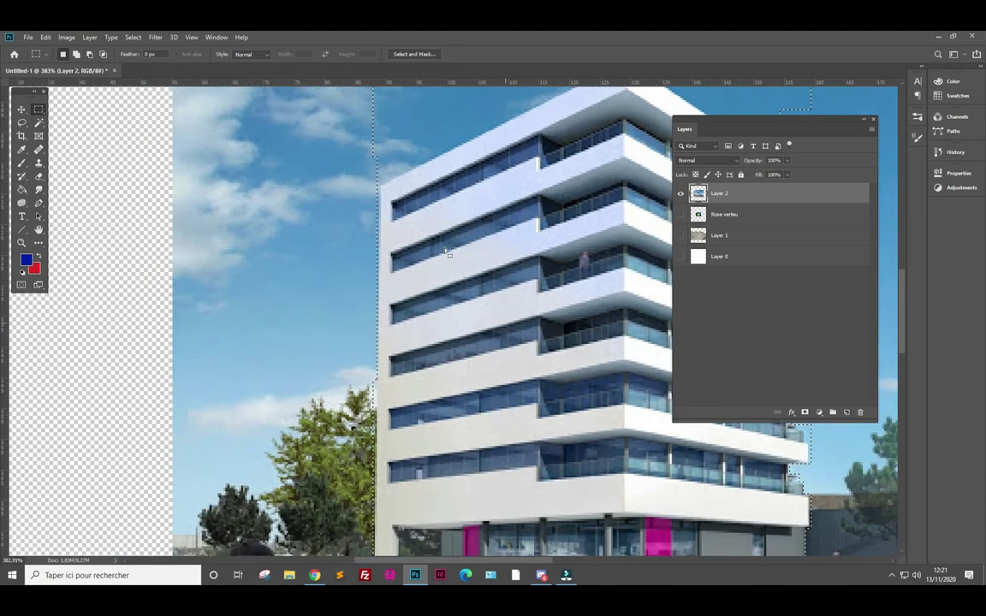
scroll(445, 258, down, 2)
scroll(445, 258, down, 2)
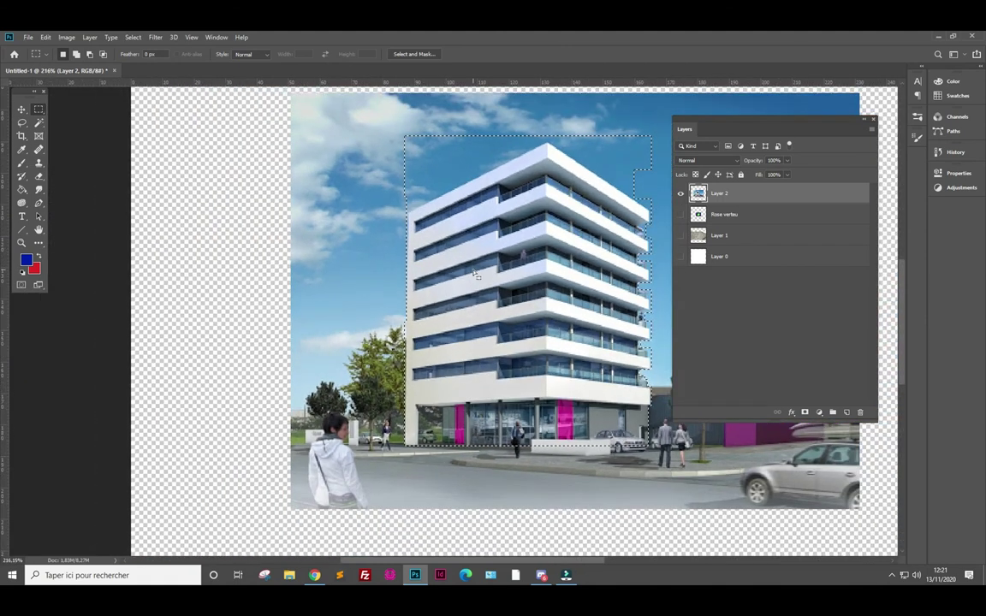
key(ctrl+j)
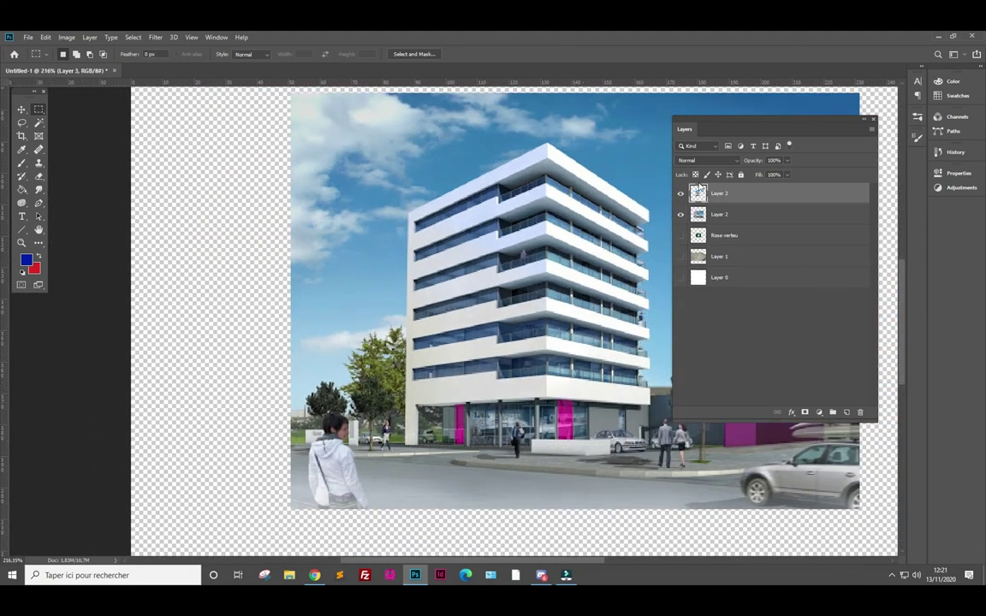
click(22, 110)
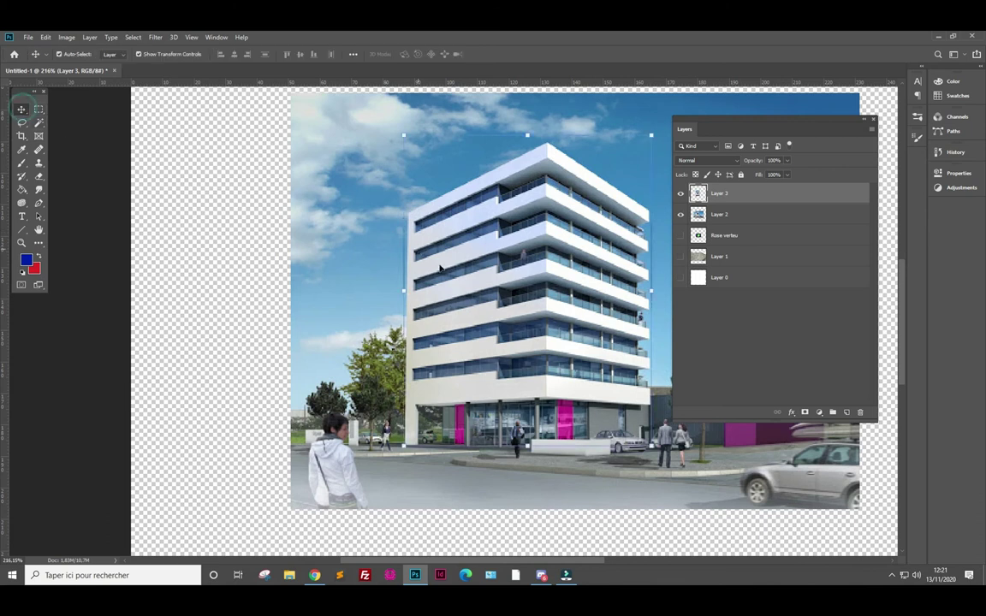
mouse_move(541, 290)
mouse_down()
mouse_move(284, 301)
mouse_move(289, 290)
mouse_up()
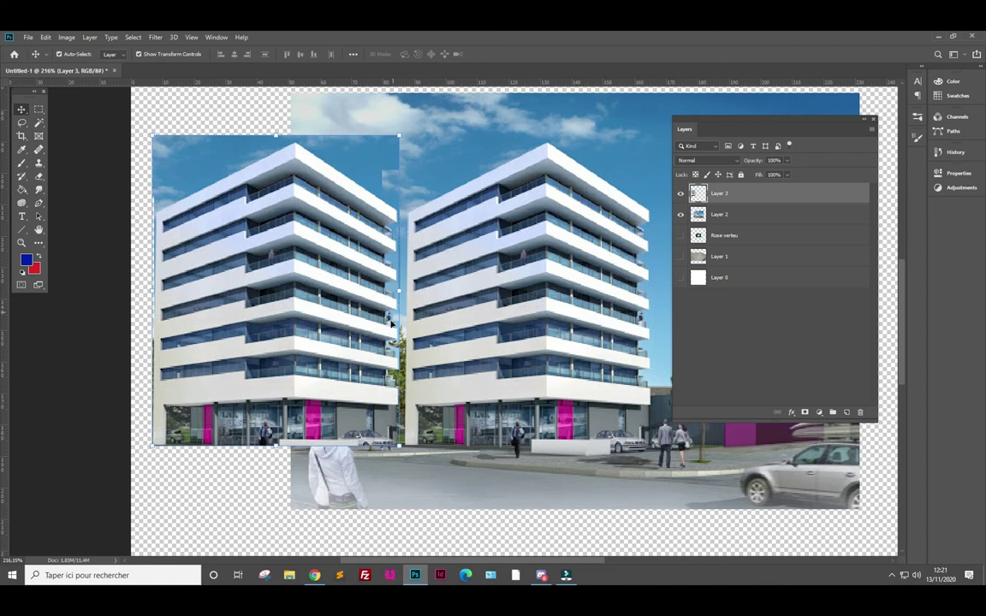
mouse_move(374, 331)
mouse_down()
mouse_move(400, 343)
mouse_move(560, 293)
mouse_up()
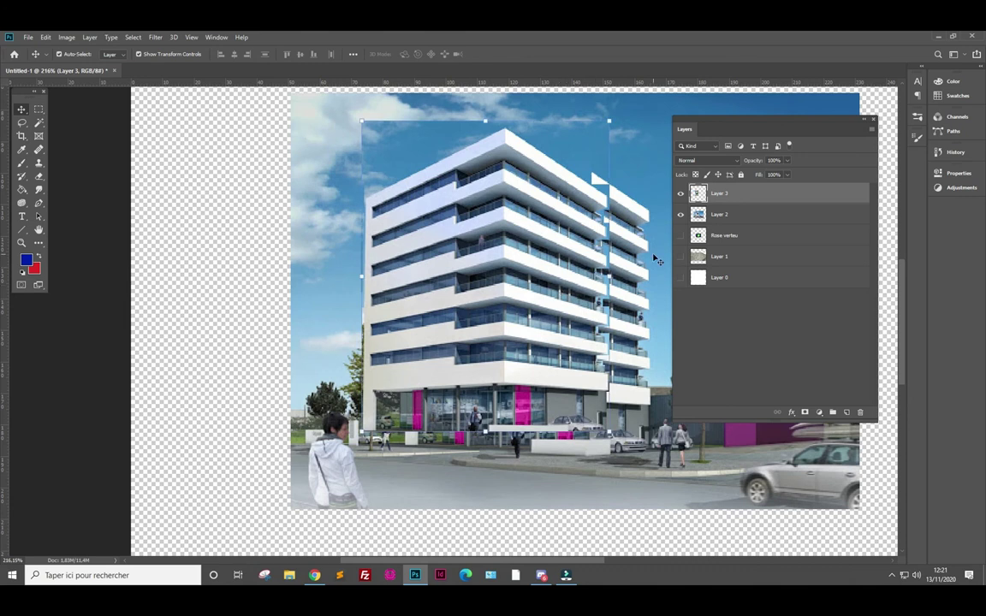
drag(775, 196, 862, 414)
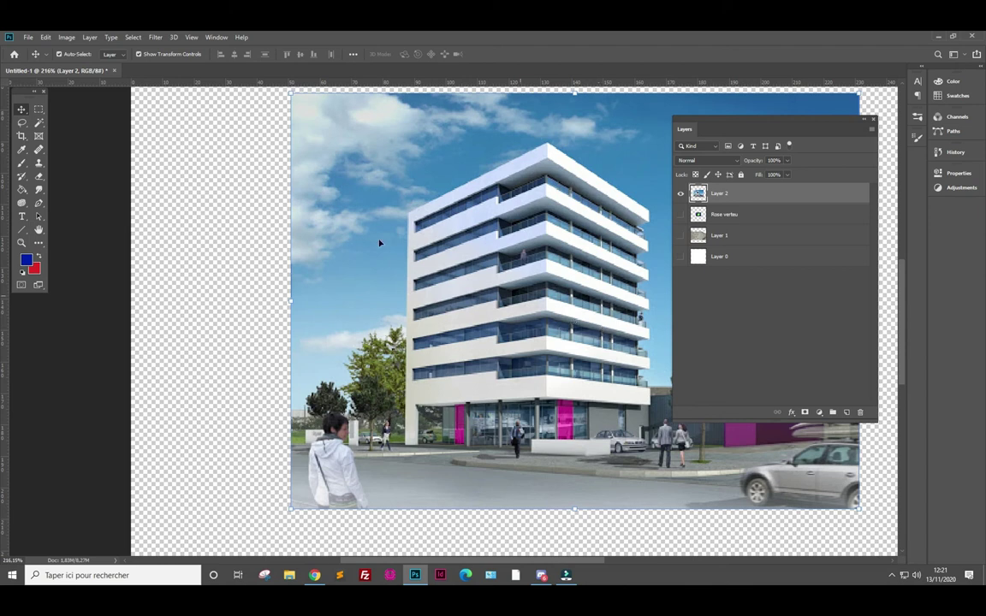
- Switch to the Elliptical Marquee and drag an oval over the building
right_click(38, 110)
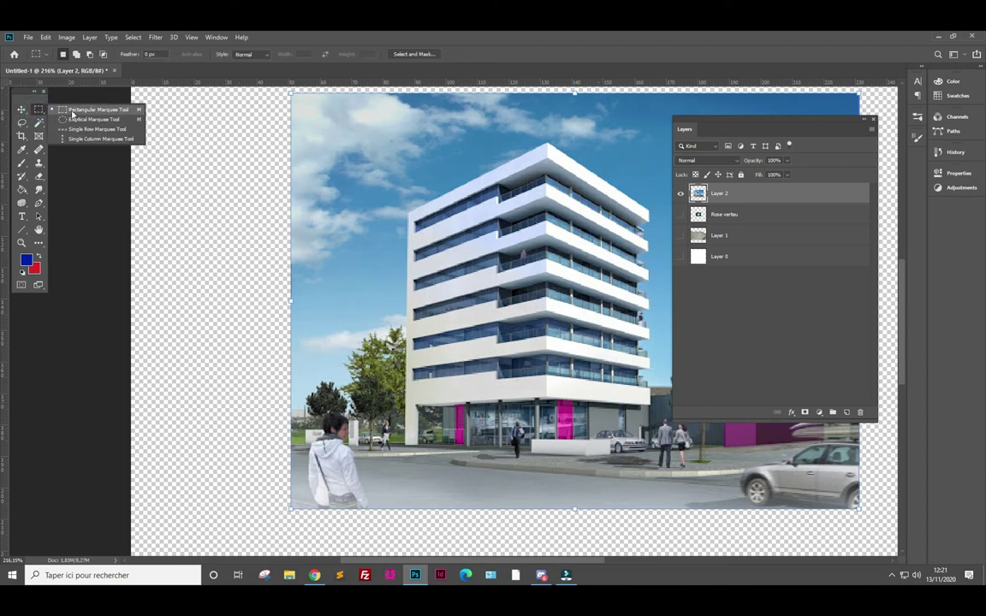
click(86, 113)
drag(409, 202, 599, 157)
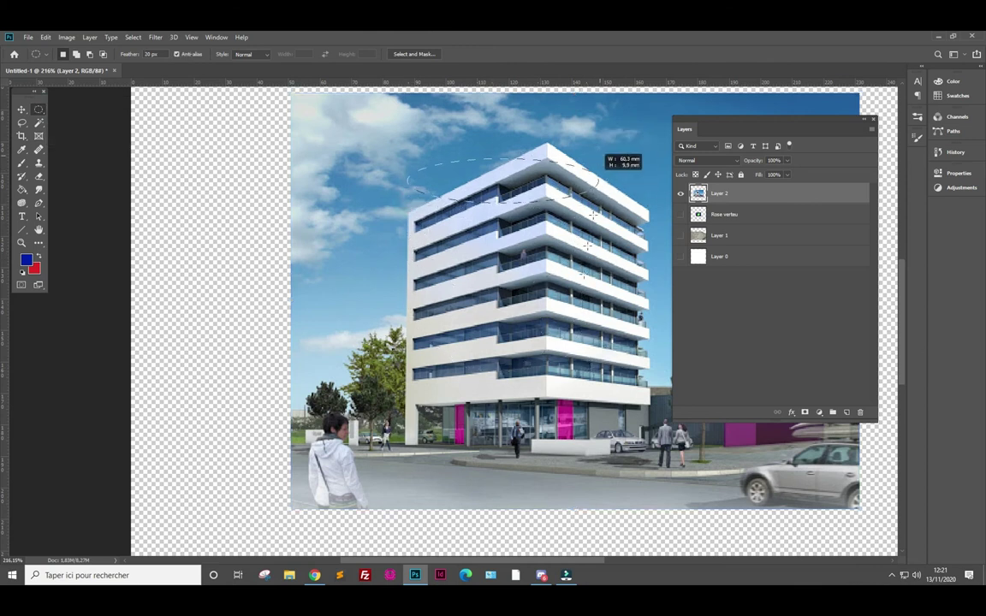
mouse_move(593, 216)
mouse_down()
mouse_move(616, 396)
mouse_move(461, 255)
mouse_move(617, 409)
mouse_up()
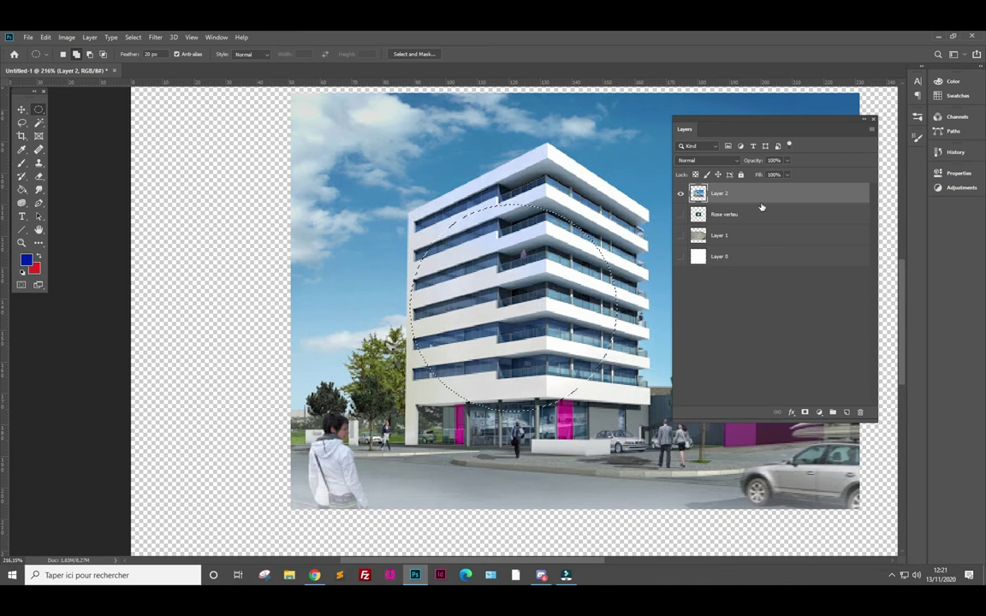
- Copy the 20 px feathered oval to Layer 3 and briefly hide, then re-show Layer 2
key(ctrl+j)
click(681, 215)
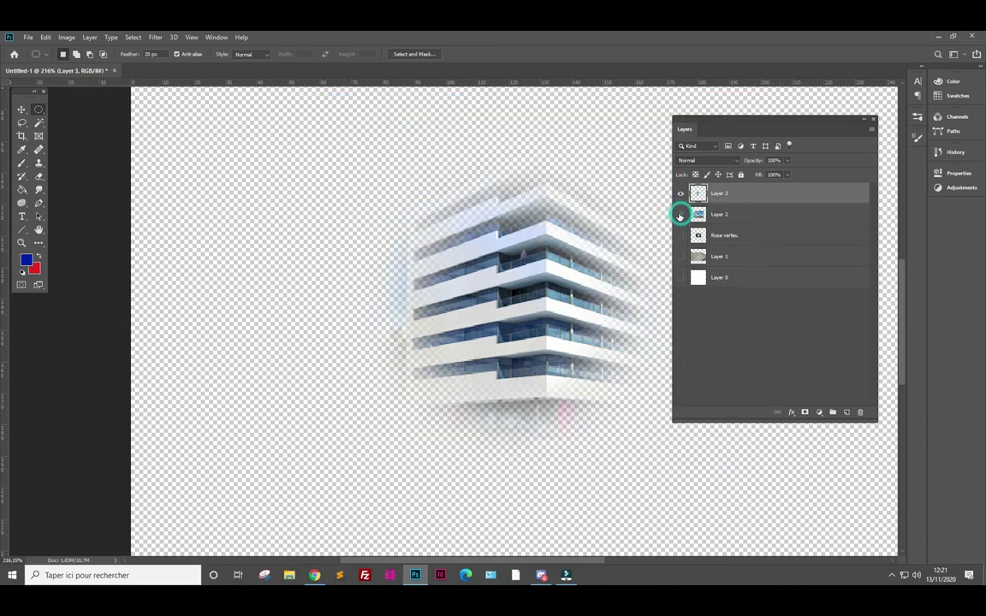
click(681, 214)
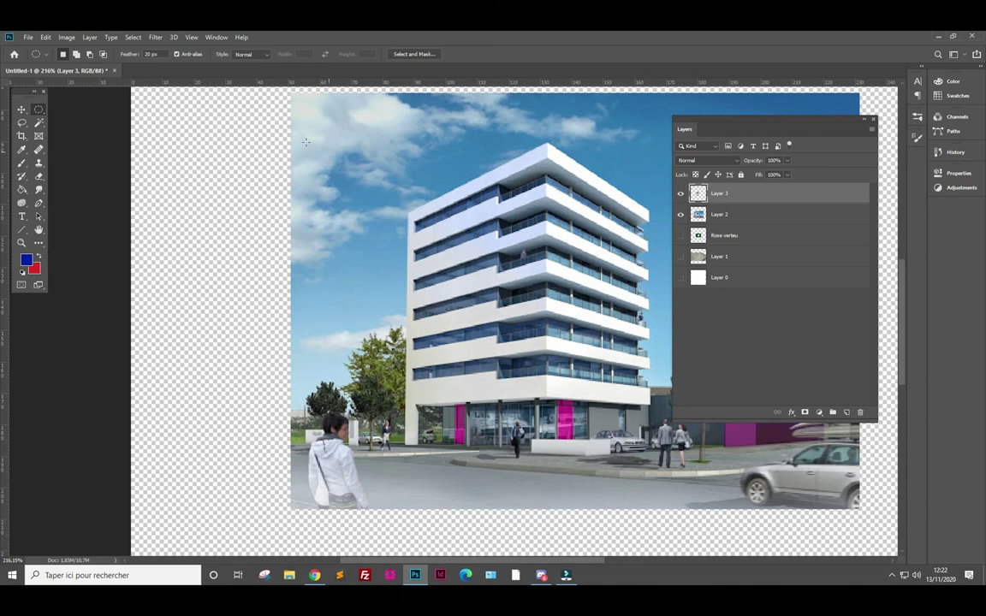
click(151, 54)
text(0)
- Delete the oval layer and copy a hard-edged circle of the building to Layer 3
drag(754, 193, 860, 412)
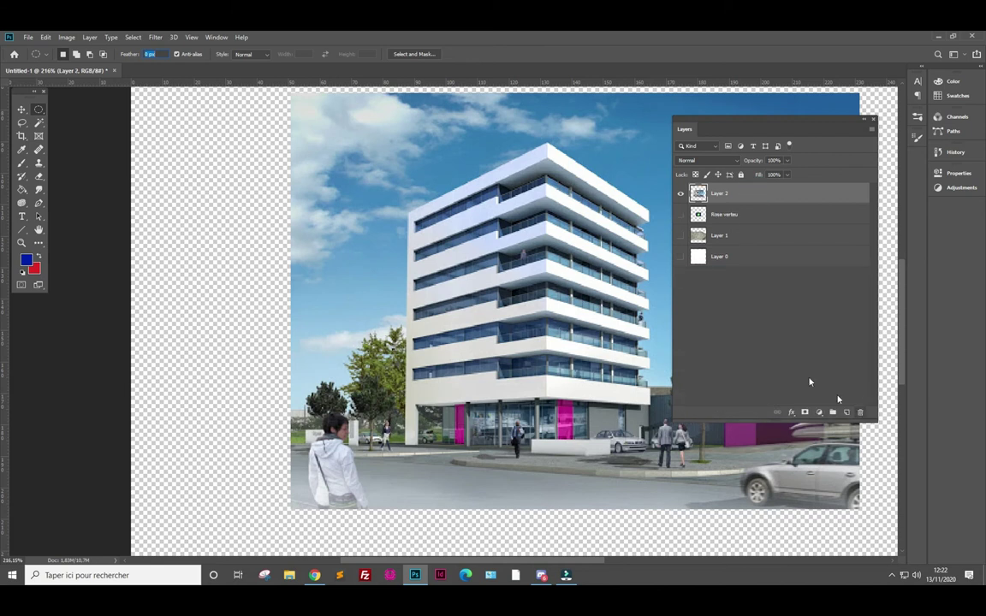
drag(414, 167, 574, 353)
drag(609, 355, 605, 341)
key(ctrl+j)
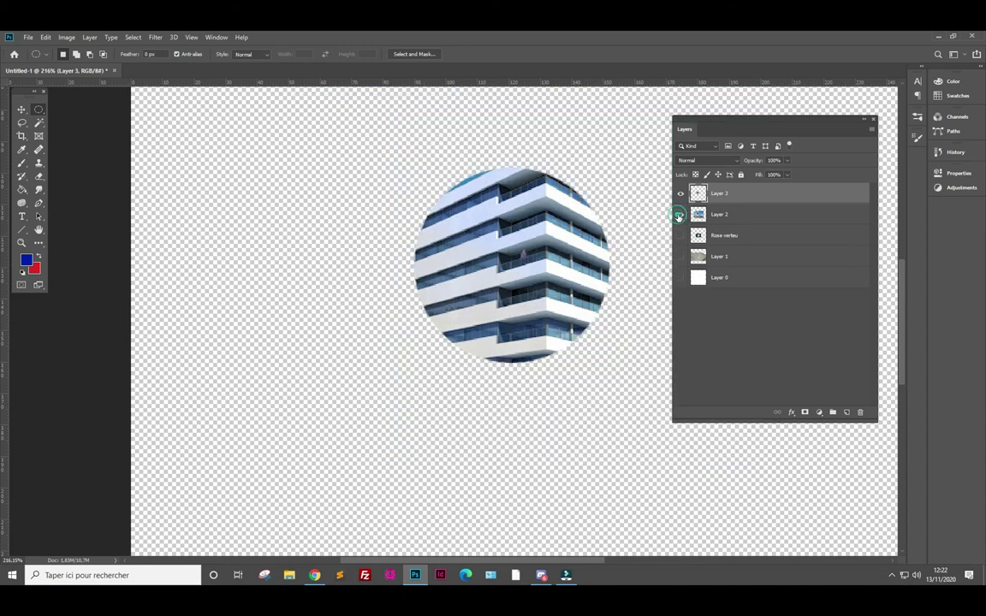
click(680, 214)
- Copy a 20 px feathered circle from Layer 2 onto Layer 4, showing it alone
click(706, 217)
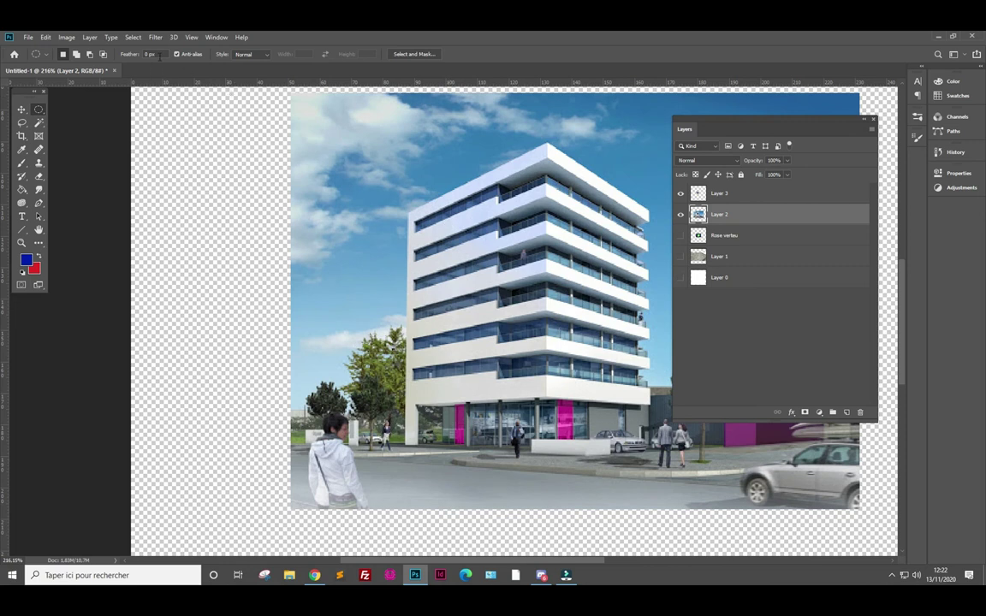
text(20)
key(Return)
drag(437, 225, 572, 358)
key(ctrl+j)
click(680, 235)
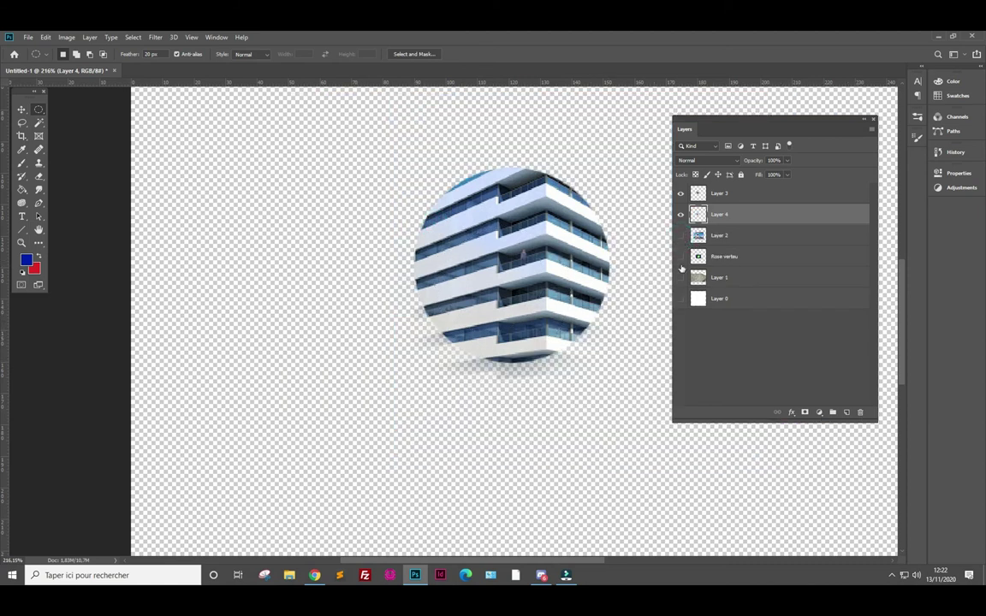
click(680, 193)
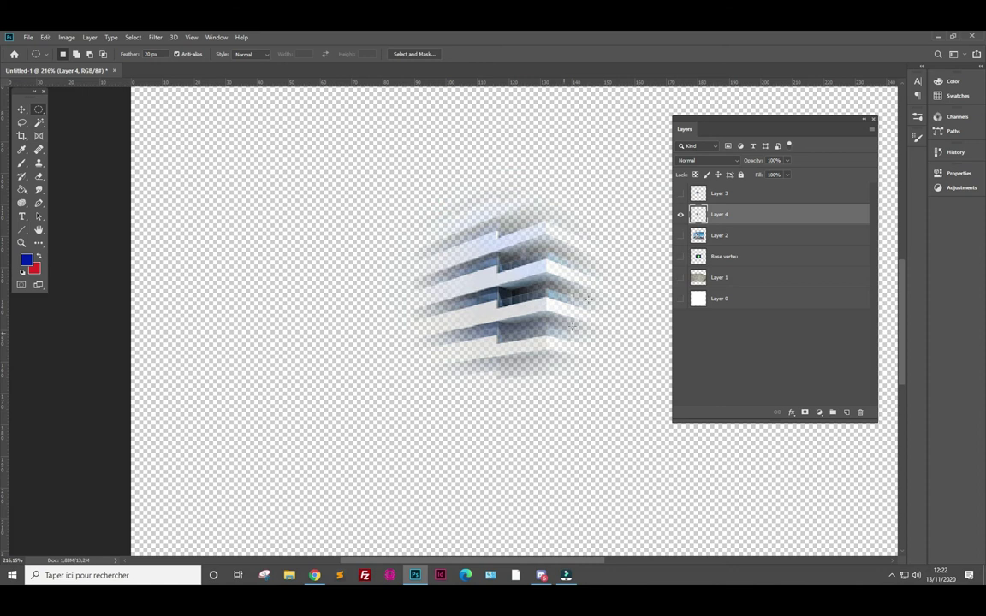
- Move the feathered Layer 4 copy left and nudge the hard-edged circle slightly down
click(21, 110)
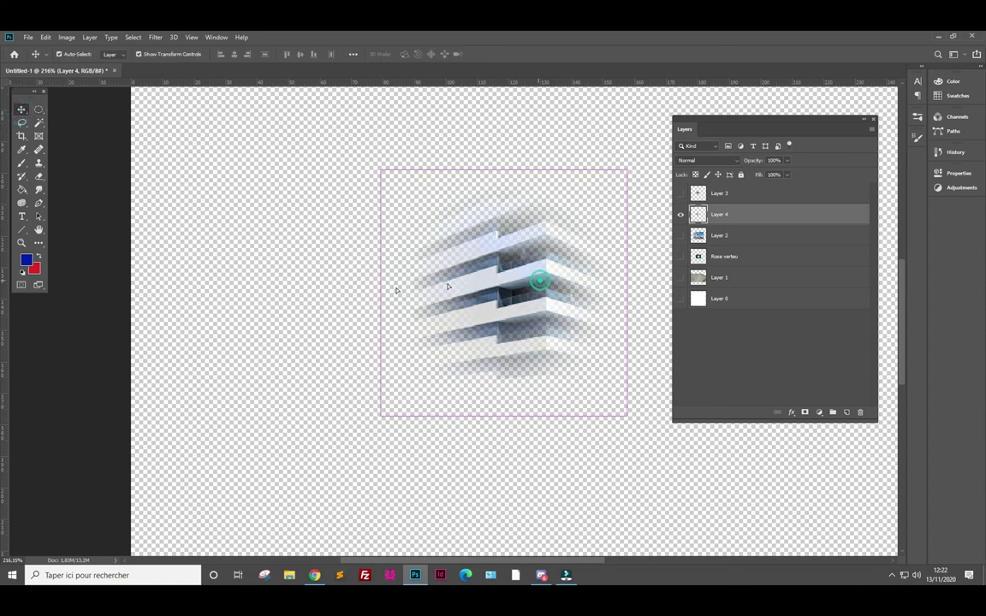
drag(539, 279, 289, 276)
click(681, 193)
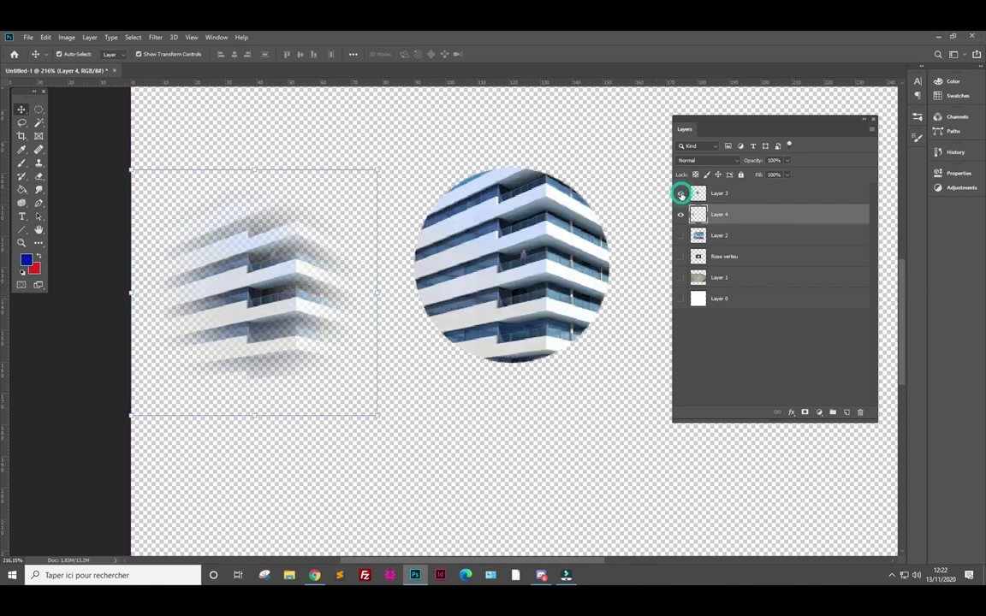
click(554, 304)
drag(551, 304, 544, 332)
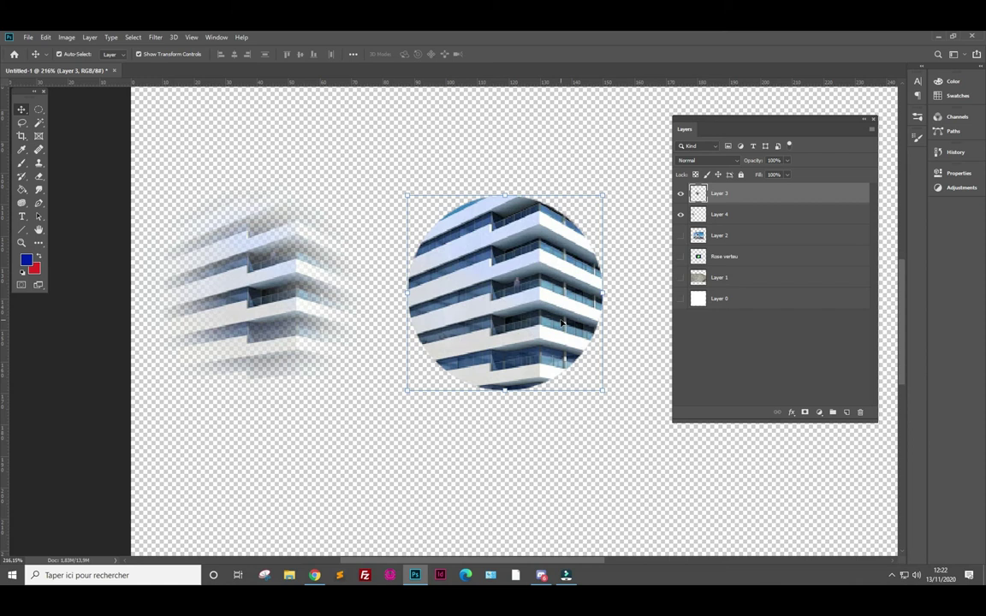
- Make Layer 2 active and visible, hiding Layers 3 and 4
click(708, 235)
click(680, 236)
click(680, 214)
click(680, 194)
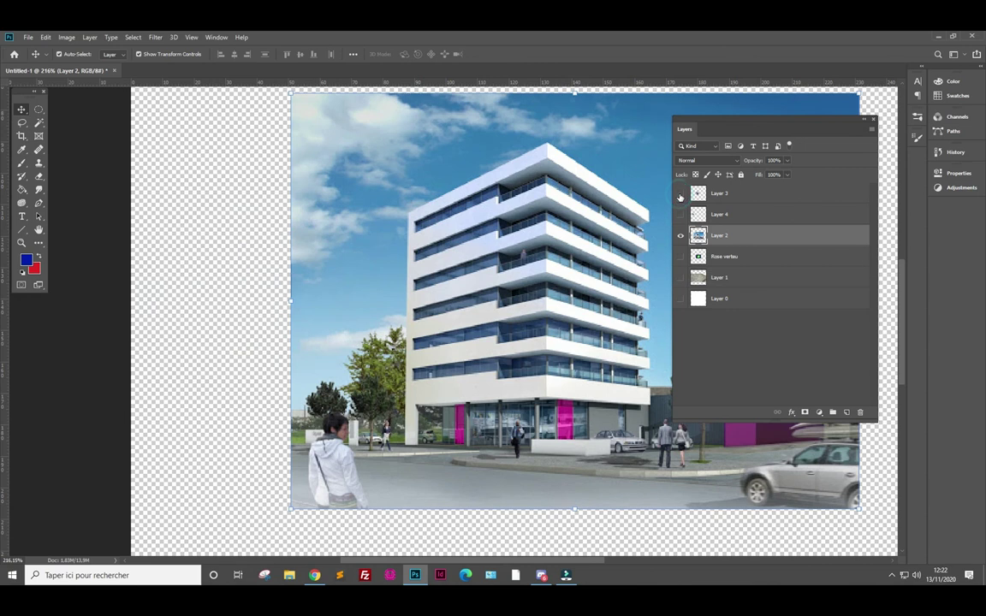
click(37, 110)
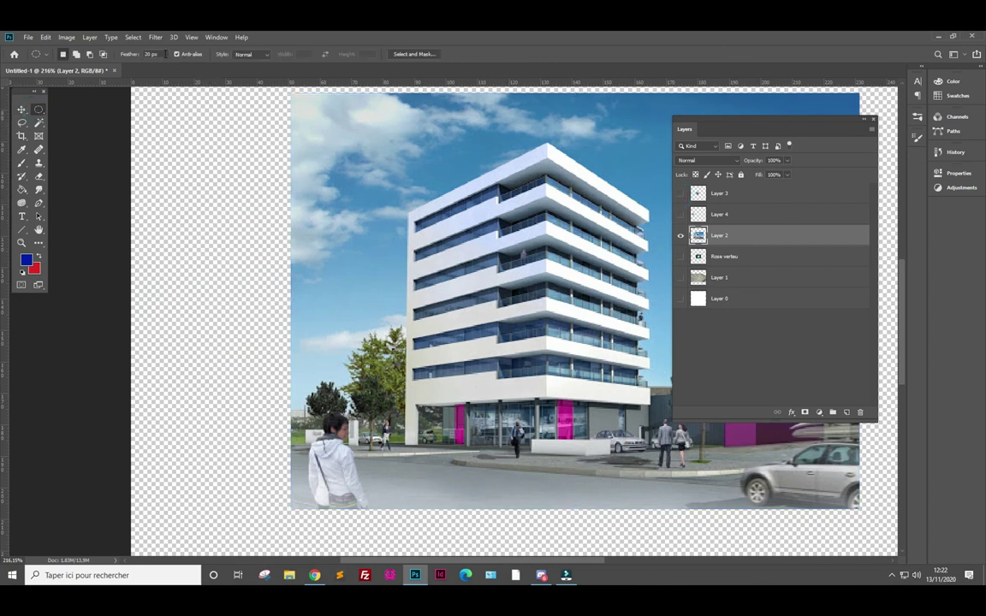
click(147, 54)
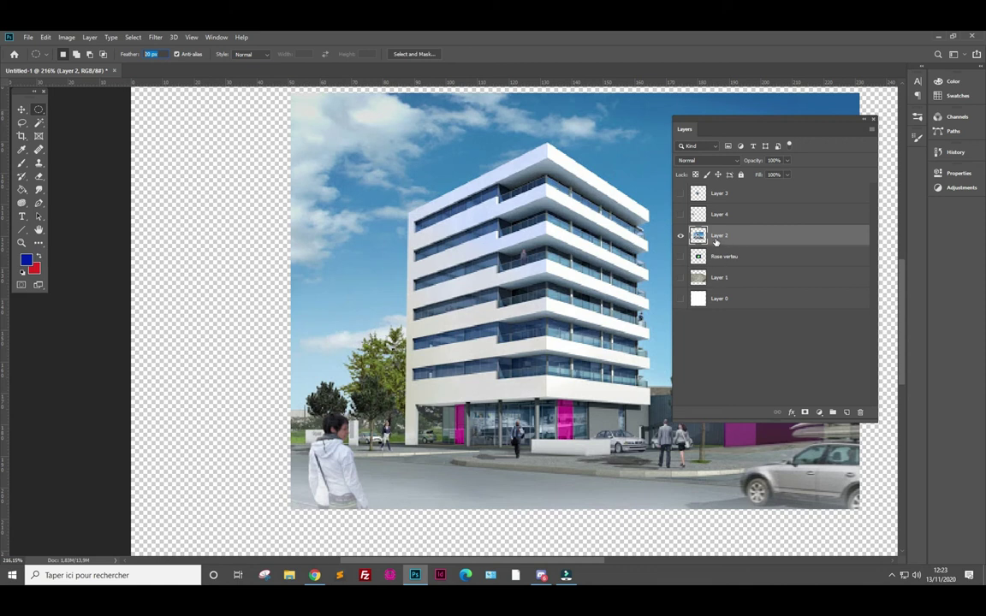
- Draw a 20 px-feathered circular selection over the building's middle floors, with Layer 2 active
mouse_move(435, 206)
mouse_down()
mouse_move(571, 313)
mouse_move(561, 337)
mouse_up()
click(715, 256)
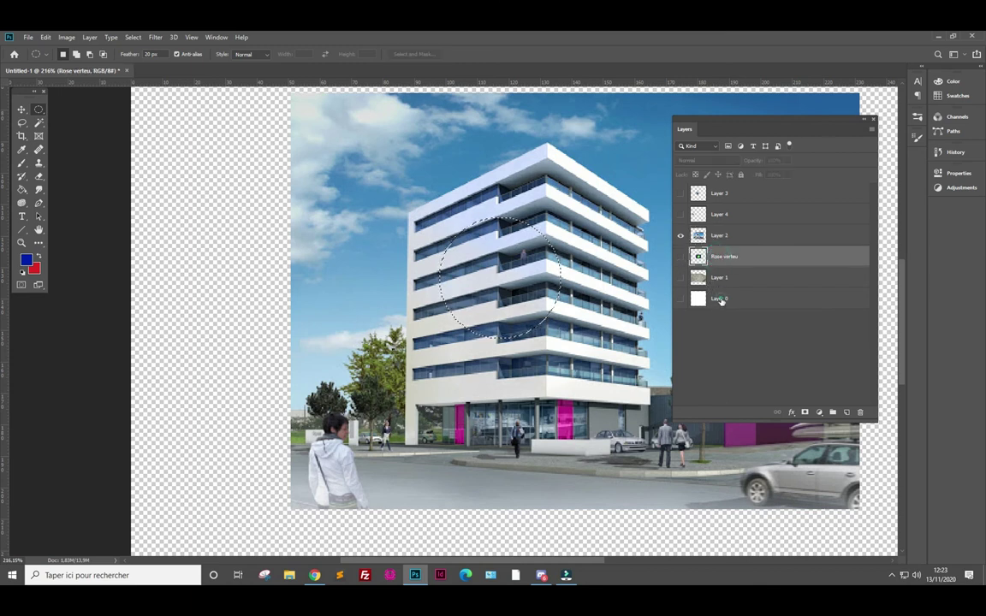
click(720, 298)
click(718, 259)
click(721, 237)
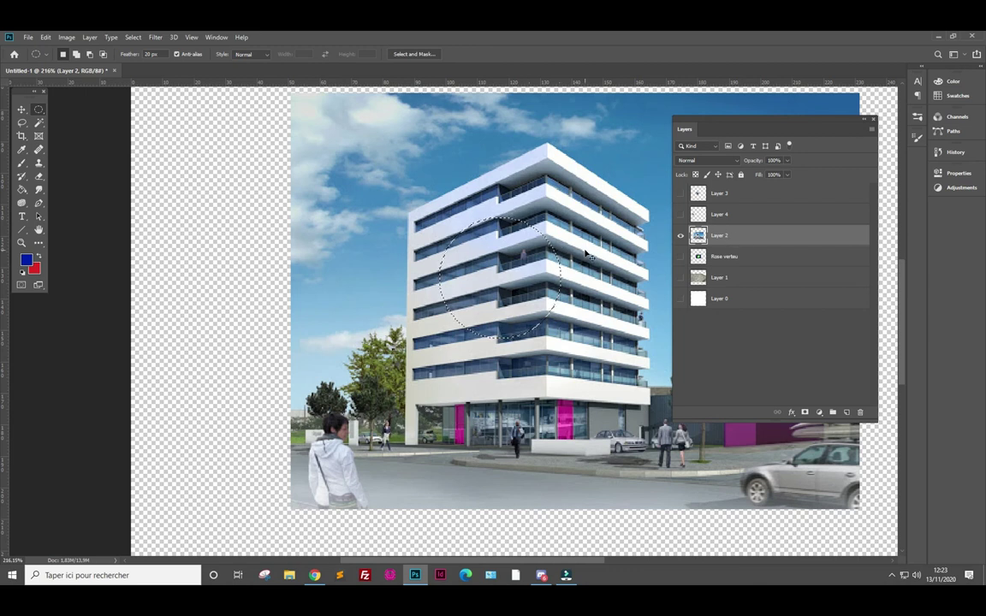
- Copy the circular selection onto new Layer 5 and compare it by toggling Layer 2's visibility
key(ctrl+j)
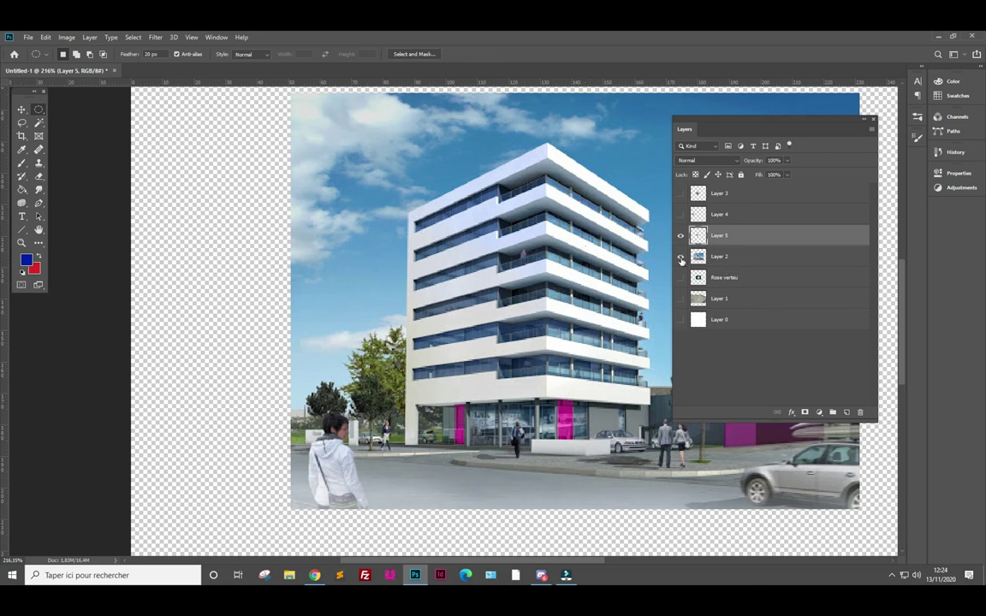
click(681, 256)
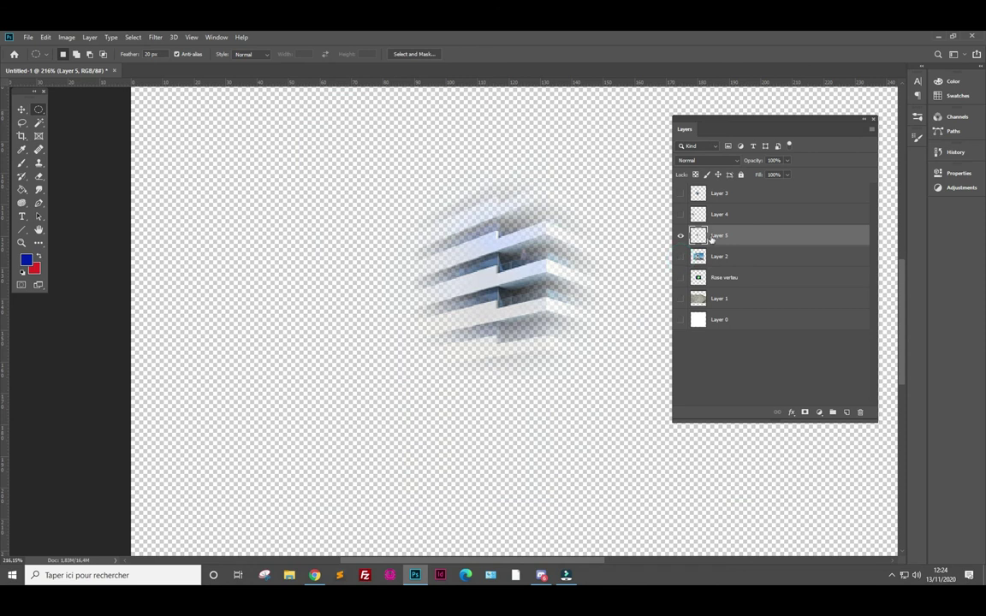
click(681, 257)
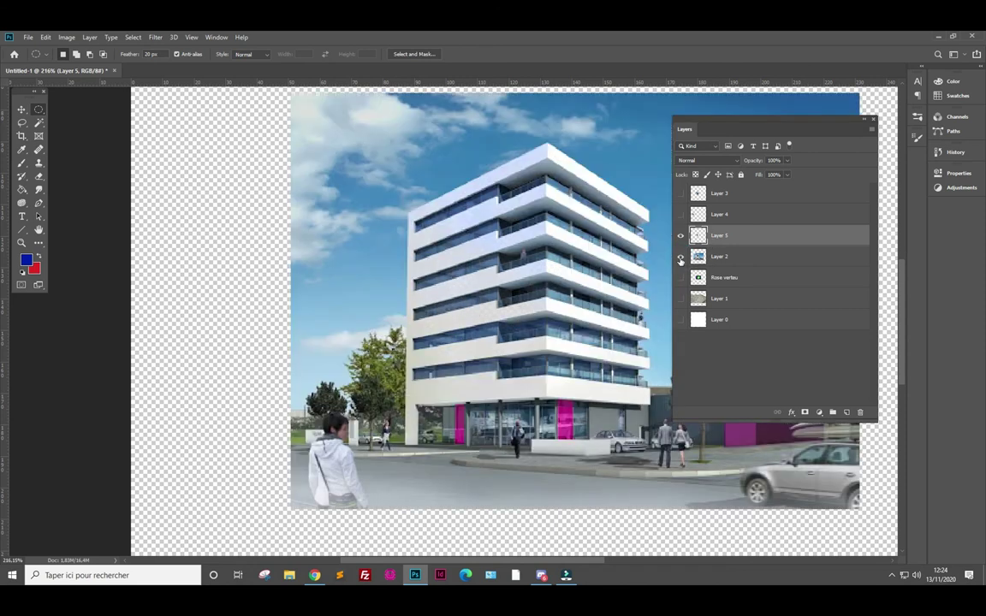
click(681, 257)
click(681, 258)
click(681, 257)
click(680, 258)
click(681, 257)
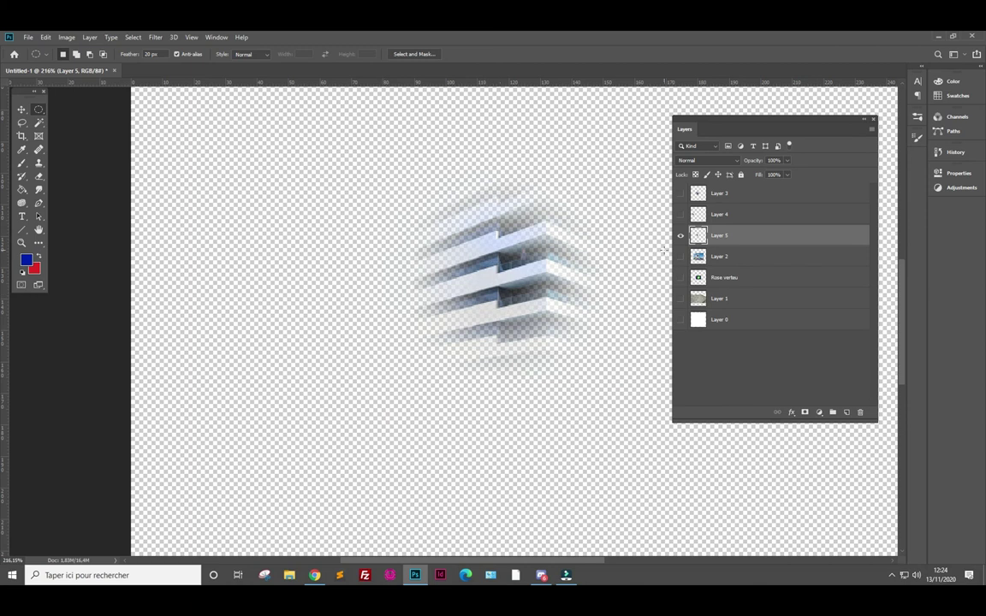
- Show the earlier Layer 3 circular cut-out over Layer 2 and hide Layer 5
click(681, 257)
click(681, 193)
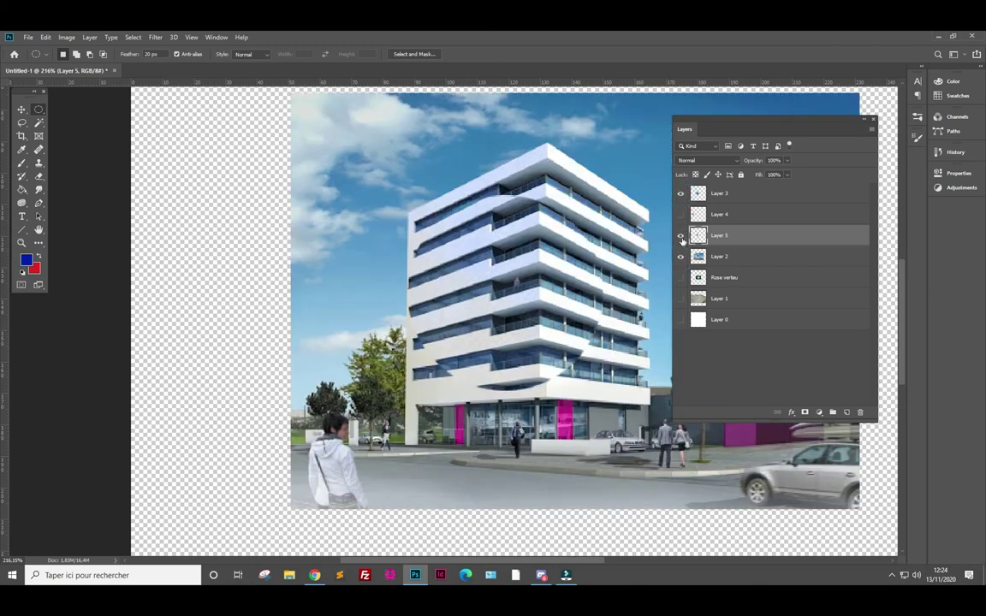
click(681, 236)
click(681, 257)
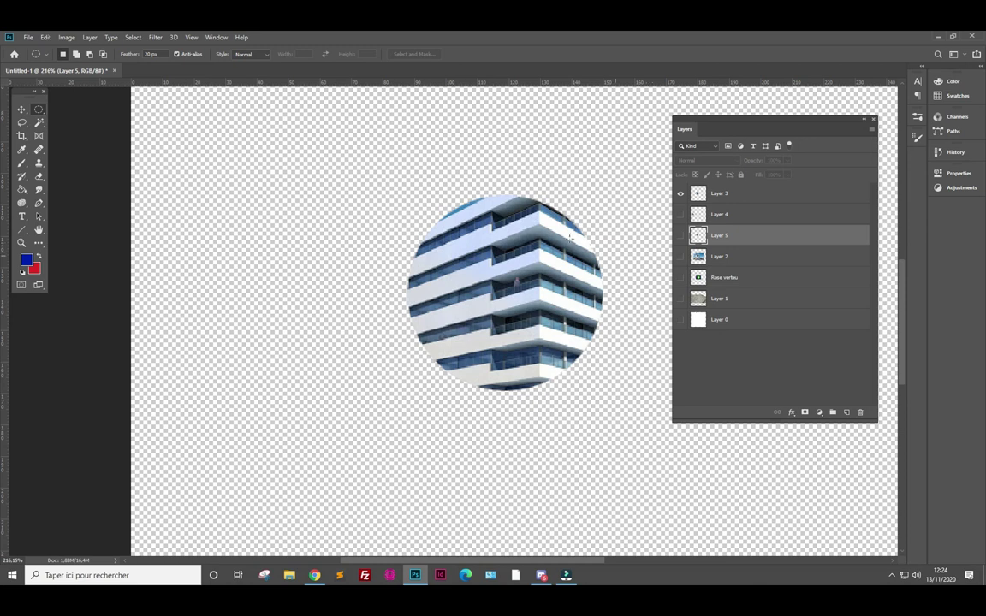
click(680, 256)
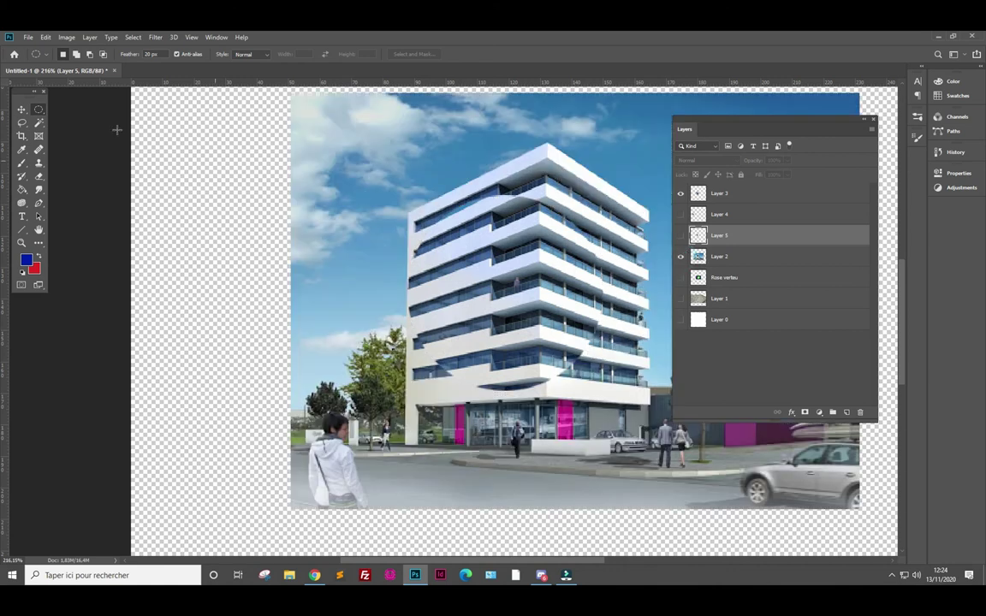
- Nudge the Layer 3 circular cut-out left and back right with the Move tool, then delete Layer 3
click(21, 109)
drag(564, 328, 530, 328)
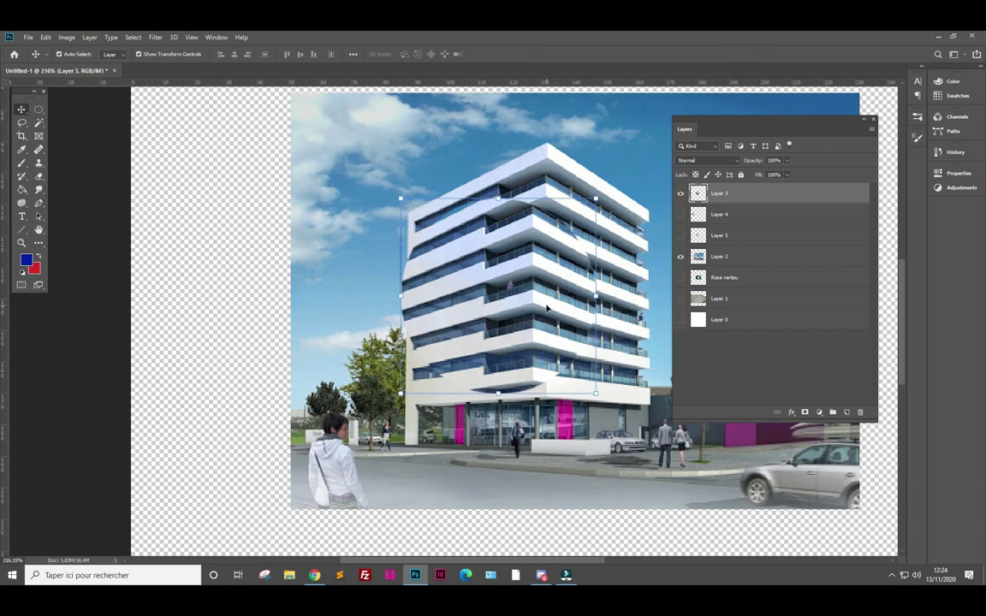
drag(547, 308, 563, 308)
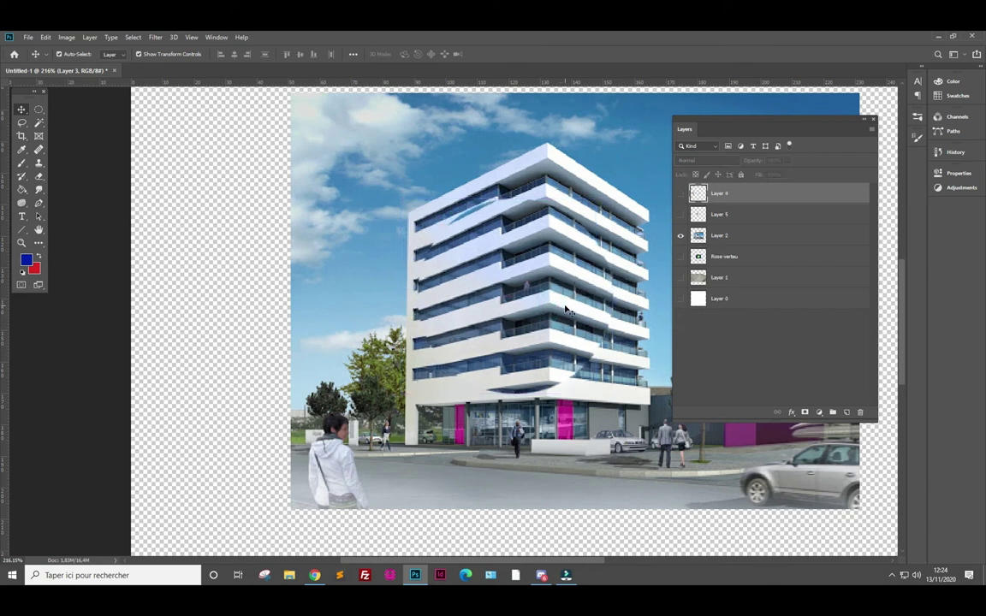
key(Delete)
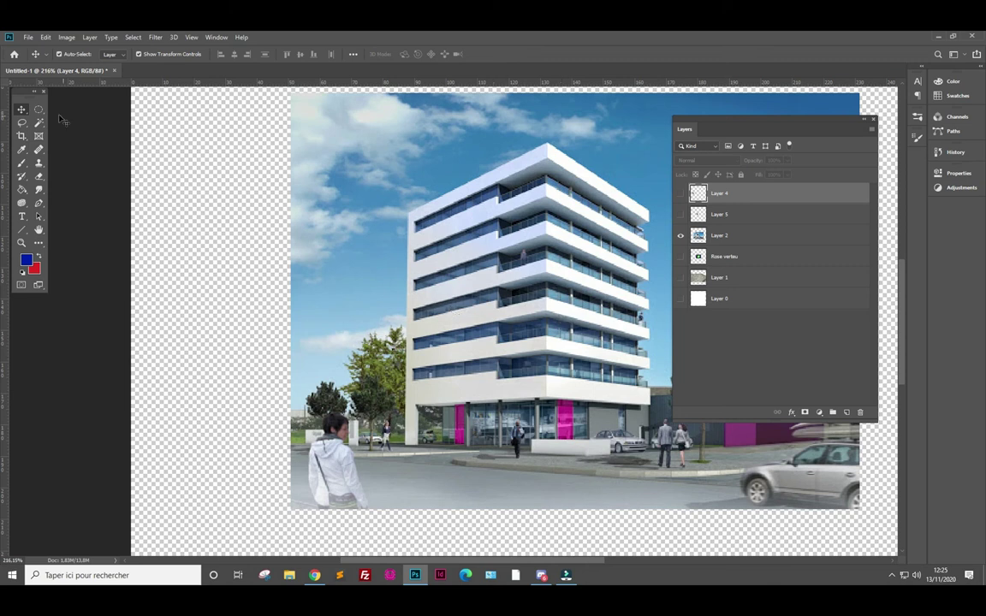
- Trace a Lasso Tool outline around the white building, closing it along the pavement
click(38, 110)
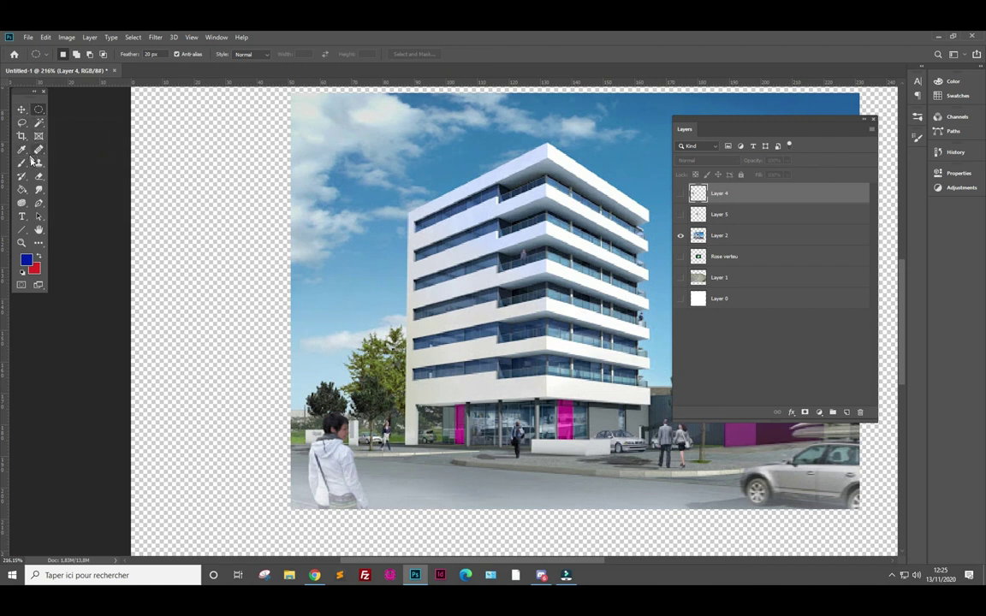
click(22, 124)
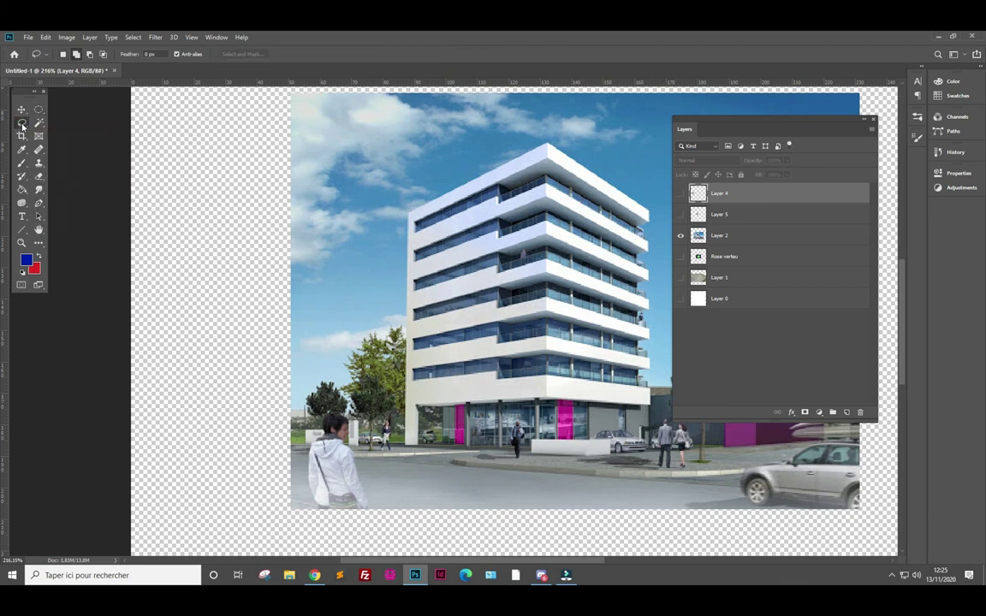
right_click(22, 124)
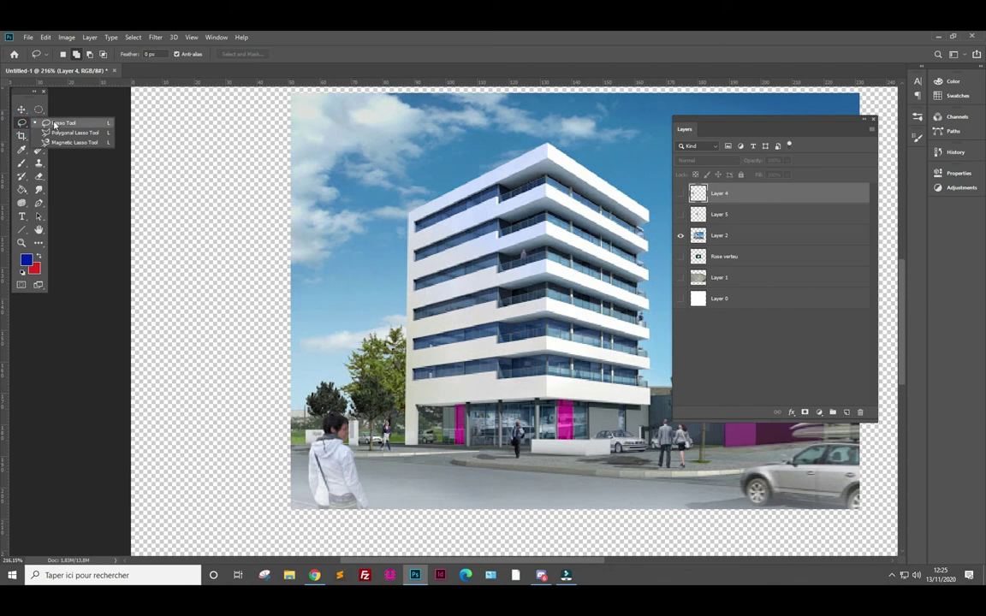
click(55, 125)
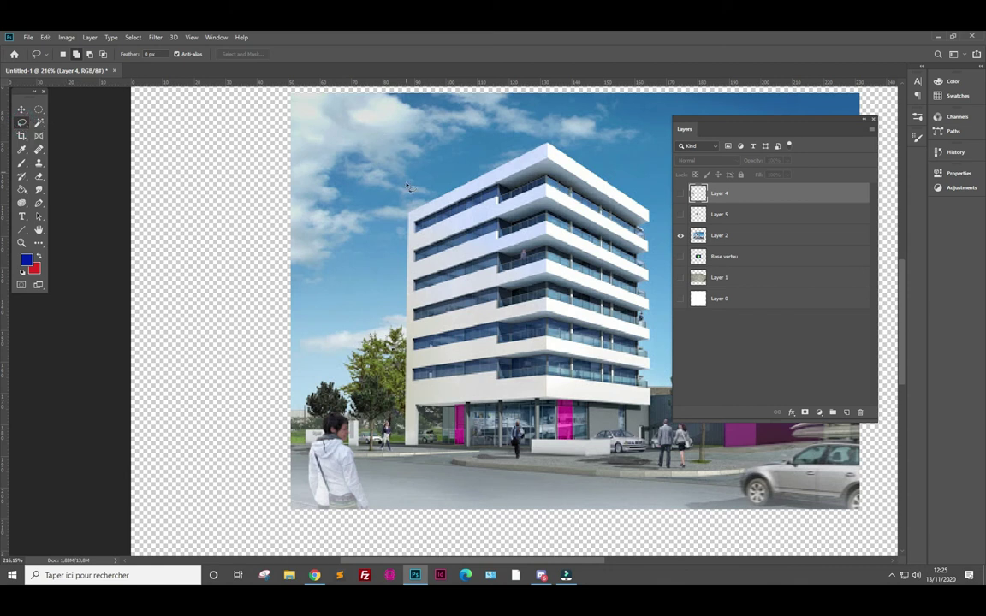
mouse_move(409, 208)
mouse_down()
mouse_move(532, 154)
mouse_move(645, 209)
mouse_move(653, 285)
mouse_up()
drag(655, 306, 648, 317)
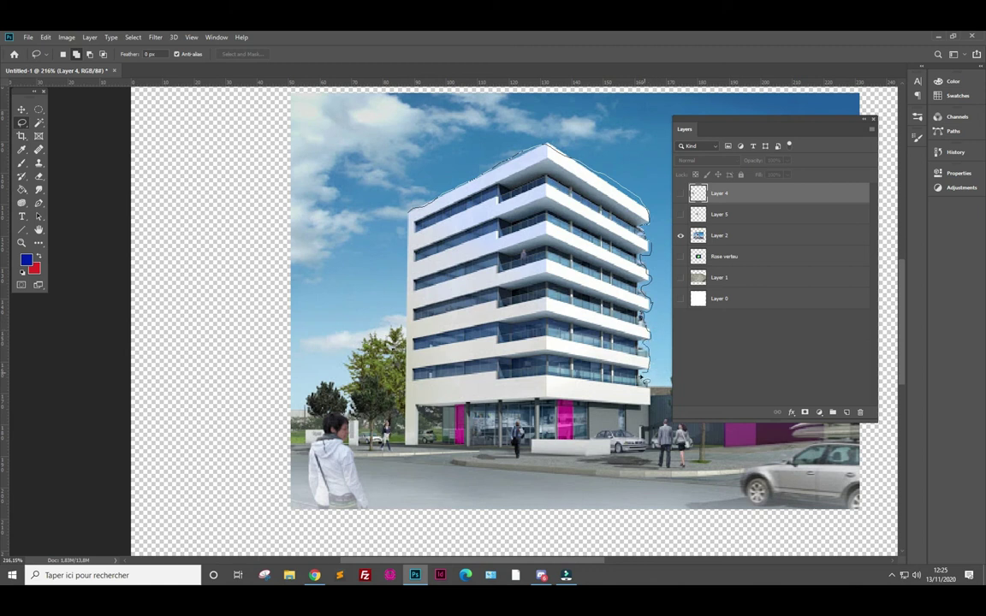
mouse_move(646, 350)
mouse_down()
mouse_move(654, 411)
mouse_move(554, 456)
mouse_up()
mouse_move(519, 461)
mouse_down()
mouse_move(410, 450)
mouse_move(410, 210)
mouse_up()
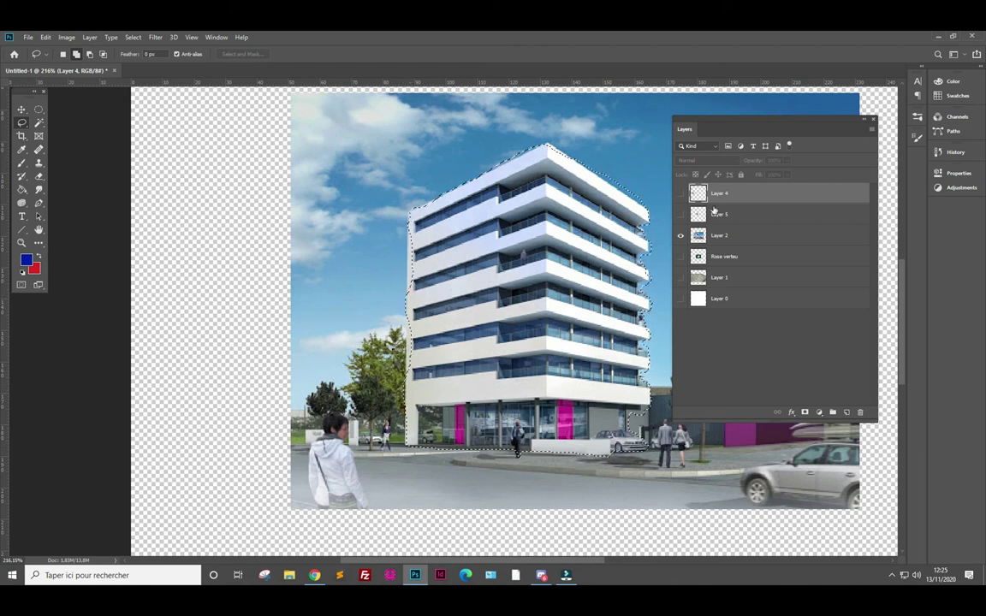
- Copy the outlined building from Layer 2 onto new Layer 6 and check it by toggling Layer 2
click(728, 236)
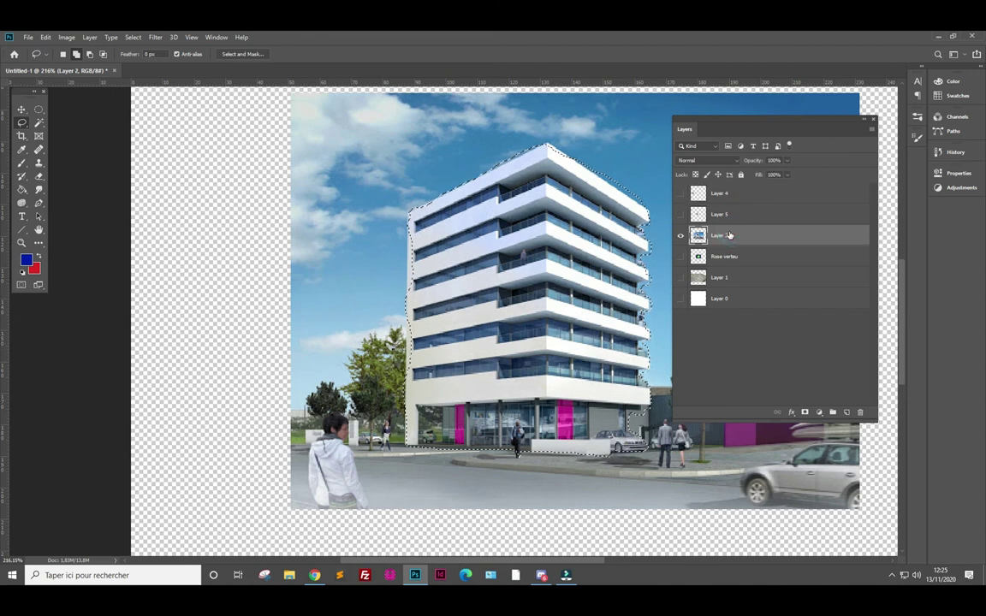
key(ctrl+j)
click(680, 256)
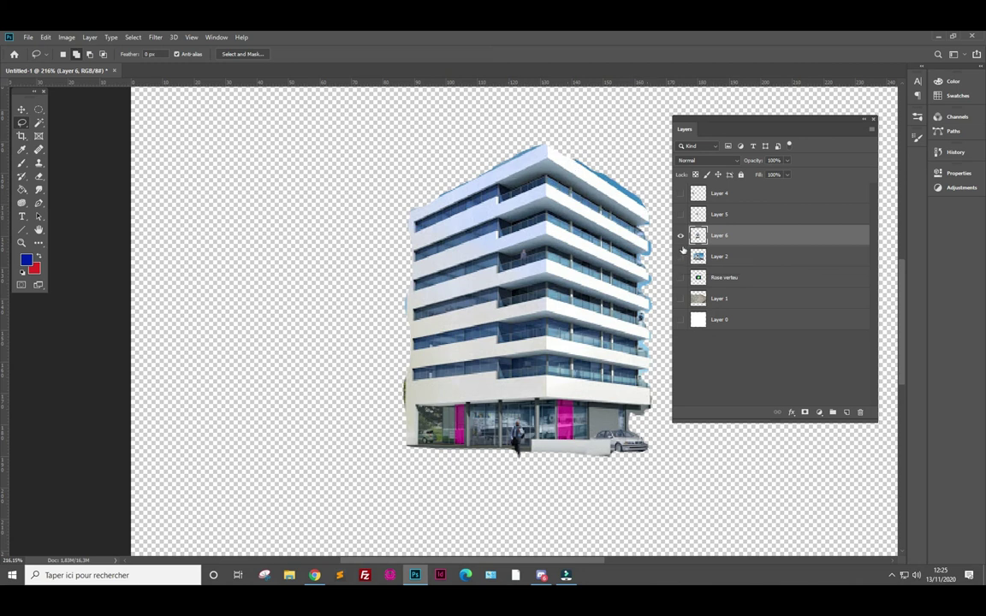
click(680, 257)
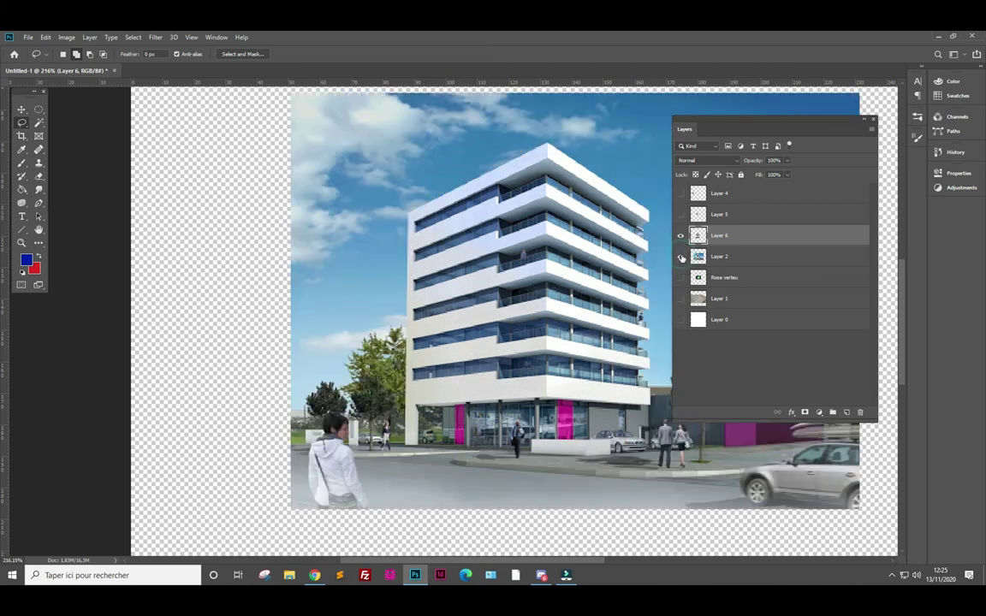
- Slide the Layer 6 copy left and back over the original, then delete it
click(21, 109)
drag(577, 275, 333, 289)
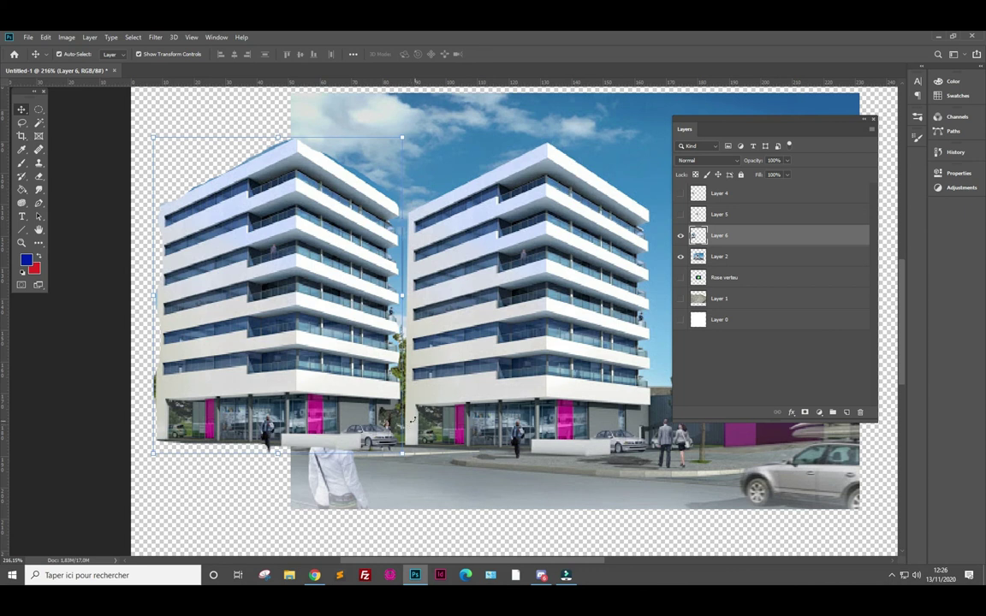
drag(328, 388, 538, 378)
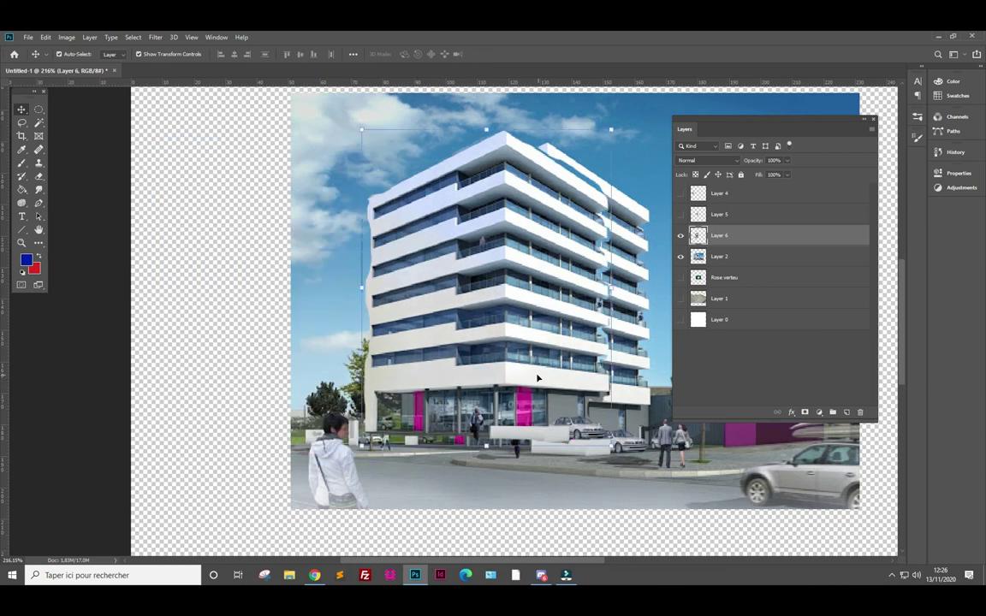
key(Delete)
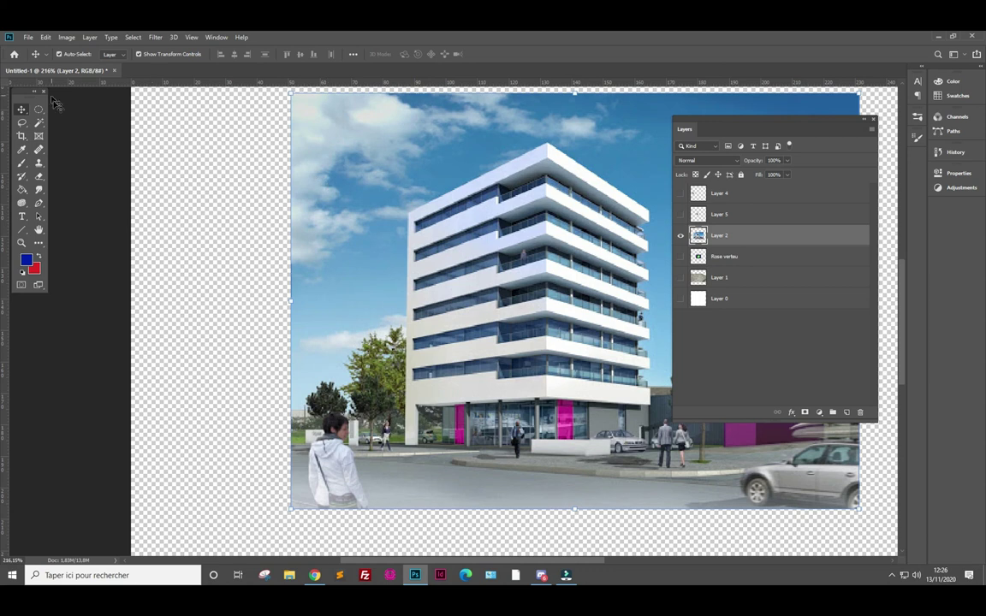
- Switch to the Polygonal Lasso Tool and place trial points along the building's right edge
click(22, 123)
drag(23, 123, 79, 136)
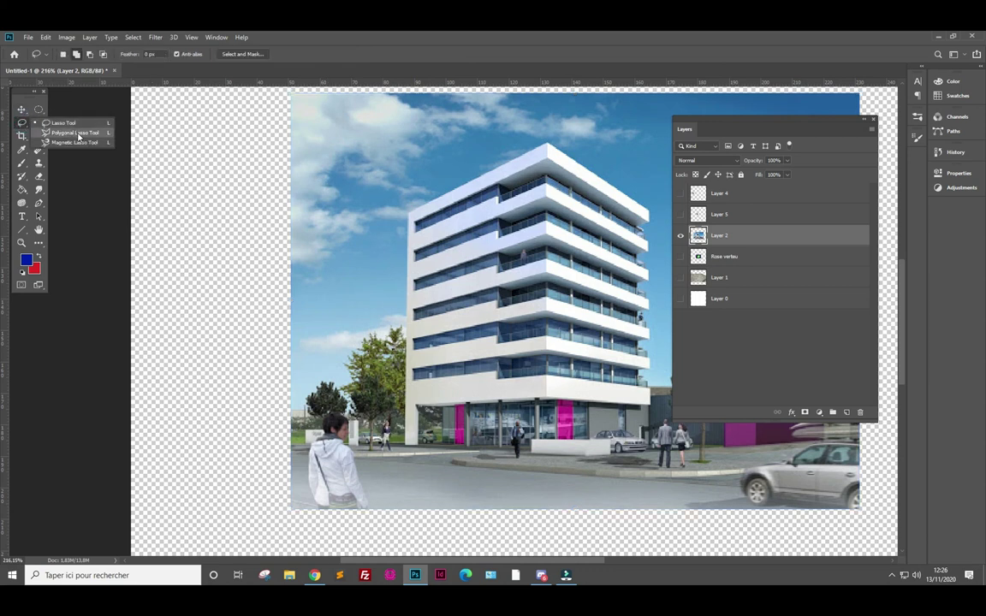
click(77, 133)
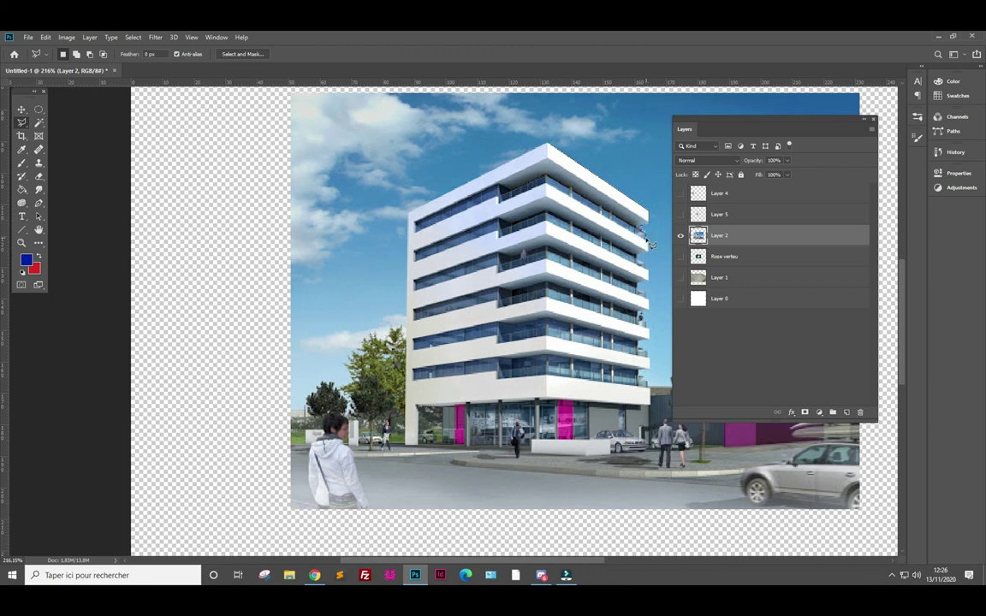
click(640, 228)
click(657, 270)
click(613, 307)
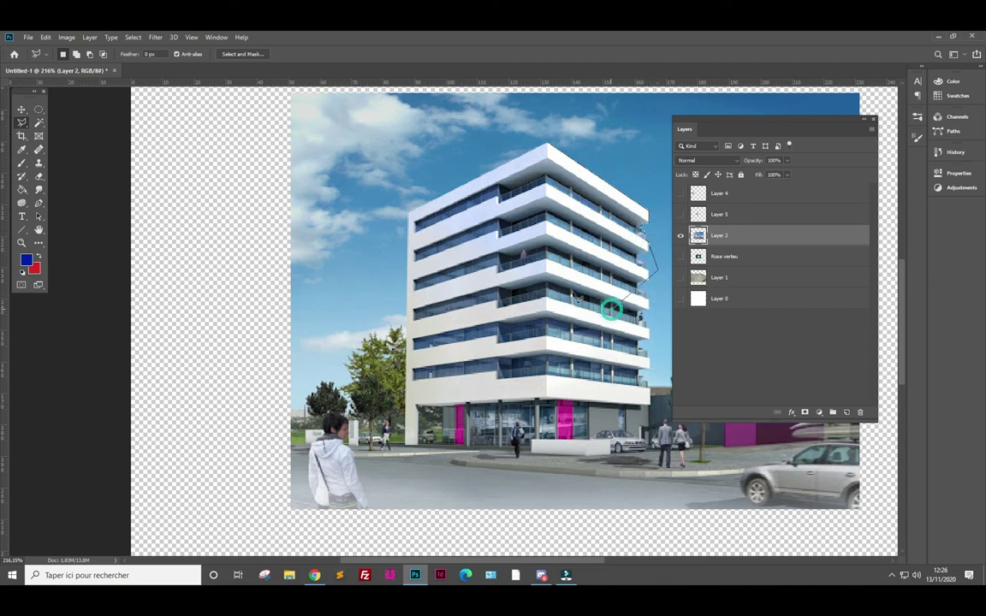
click(518, 267)
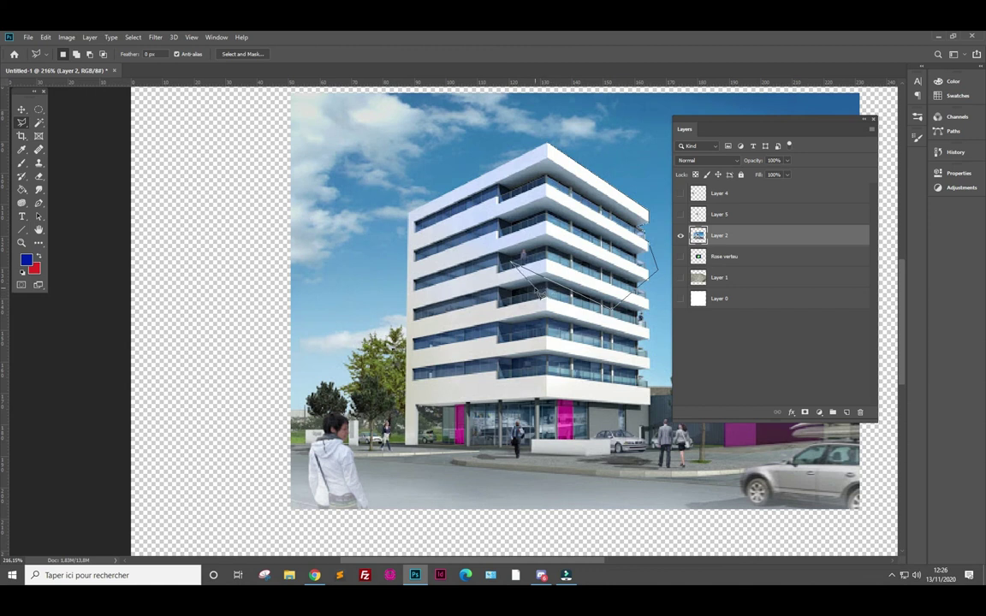
key(BackSpace)
key(BackSpace)
key(BackSpace)
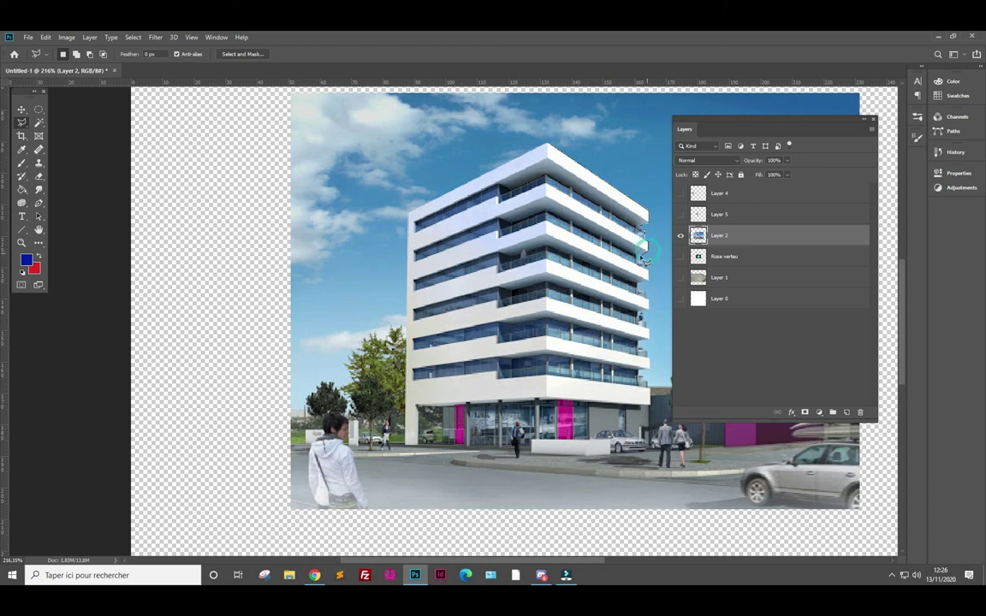
- Add more points down the right edge and close the trial selection, then deselect and undo
click(640, 263)
click(643, 294)
click(647, 352)
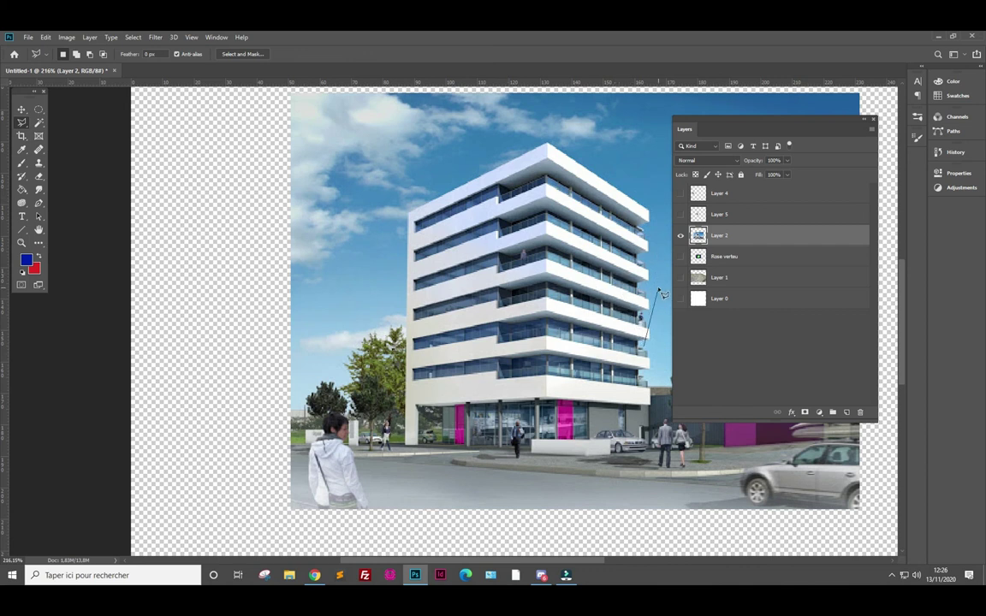
click(648, 352)
key(ctrl+d)
key(ctrl+z)
- Place Polygonal Lasso points from the roof corner, down the right edge, along the pavement, closing at the start
click(409, 210)
click(548, 146)
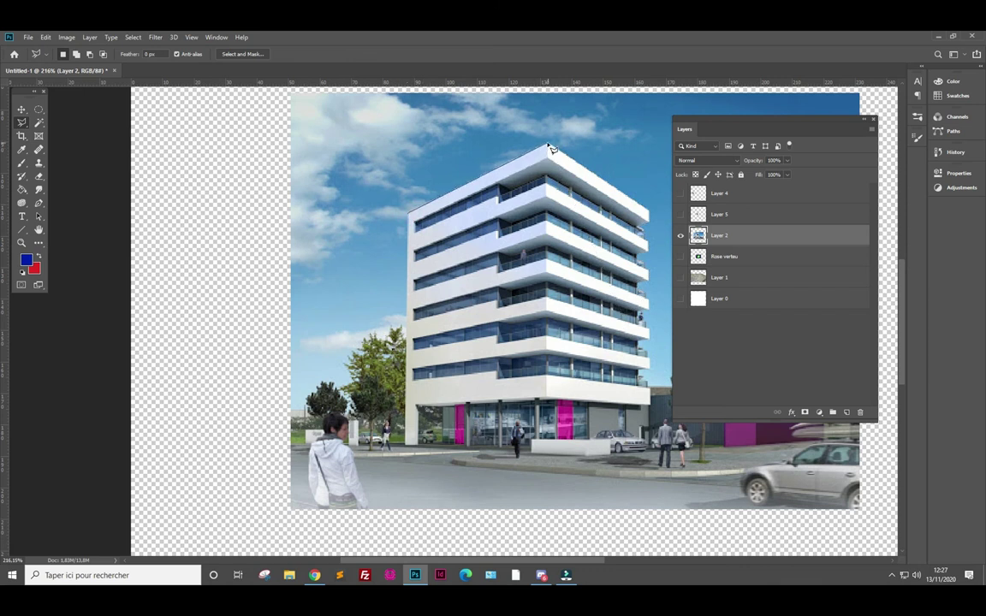
click(646, 230)
click(640, 270)
click(647, 303)
click(647, 318)
click(641, 343)
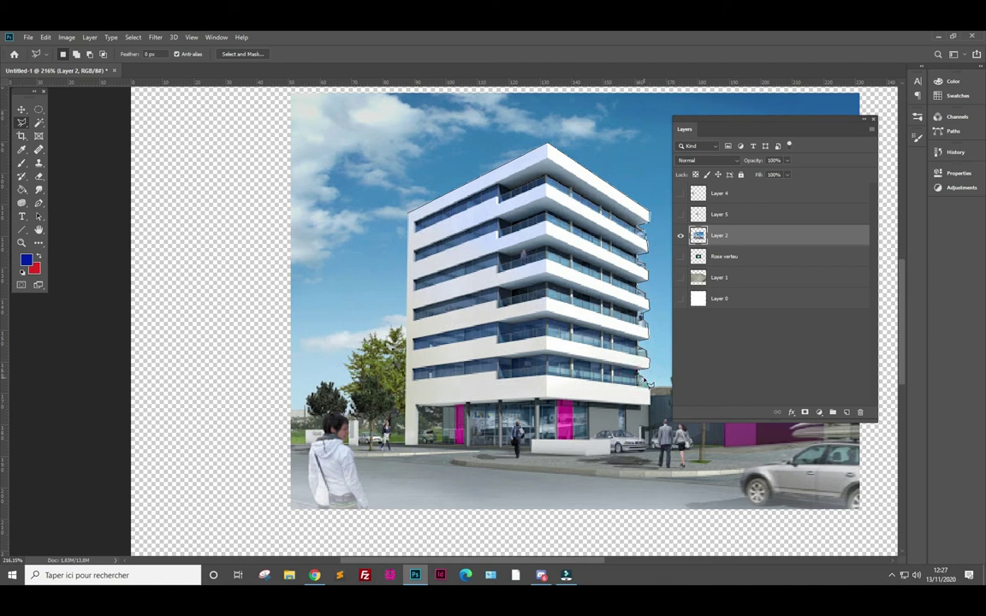
click(651, 389)
click(518, 465)
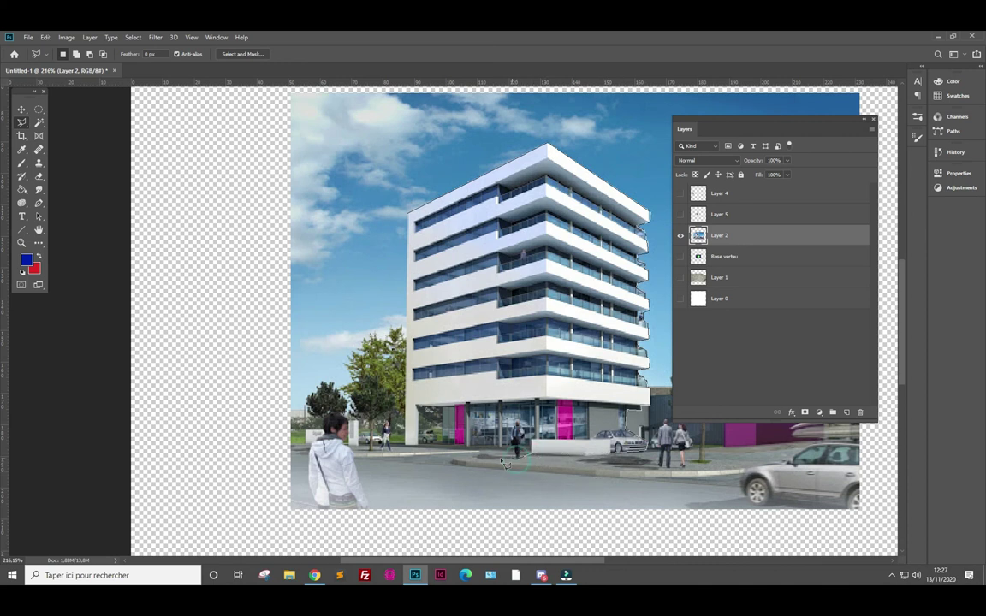
click(408, 449)
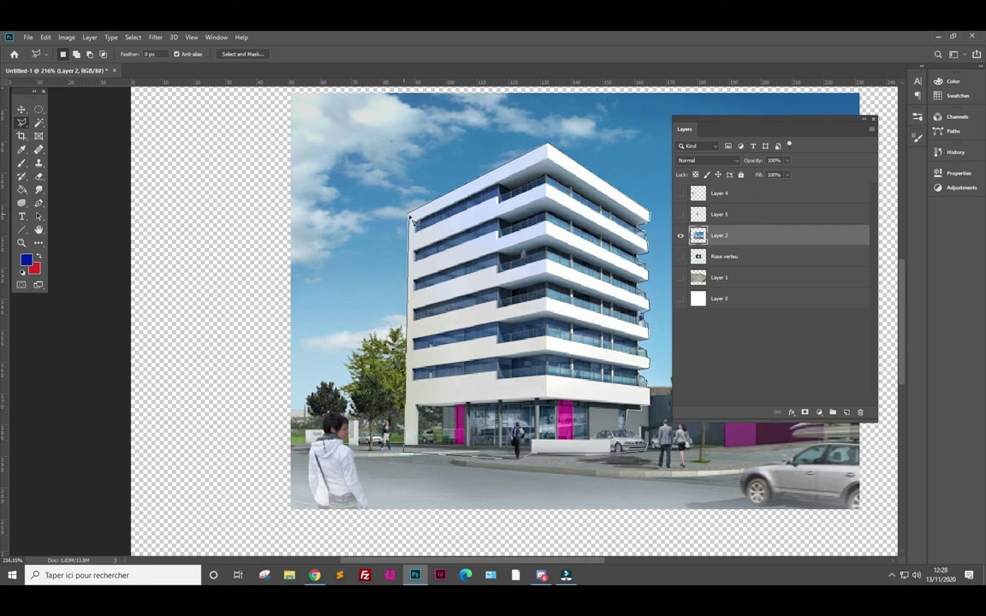
click(410, 219)
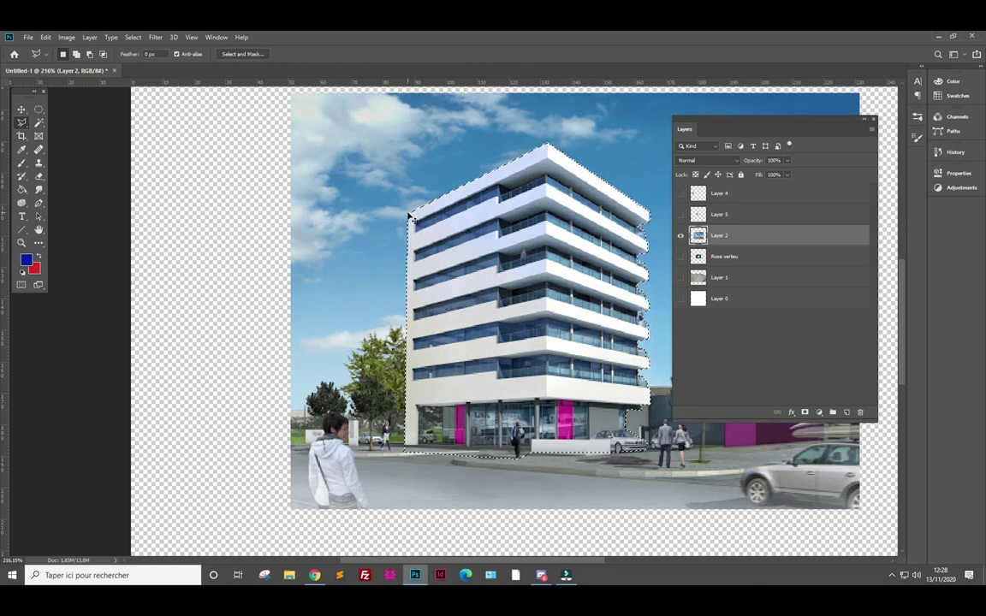
- Copy the selected building to Layer 6, check it by toggling Layer 2, and drag the copy left
key(ctrl+j)
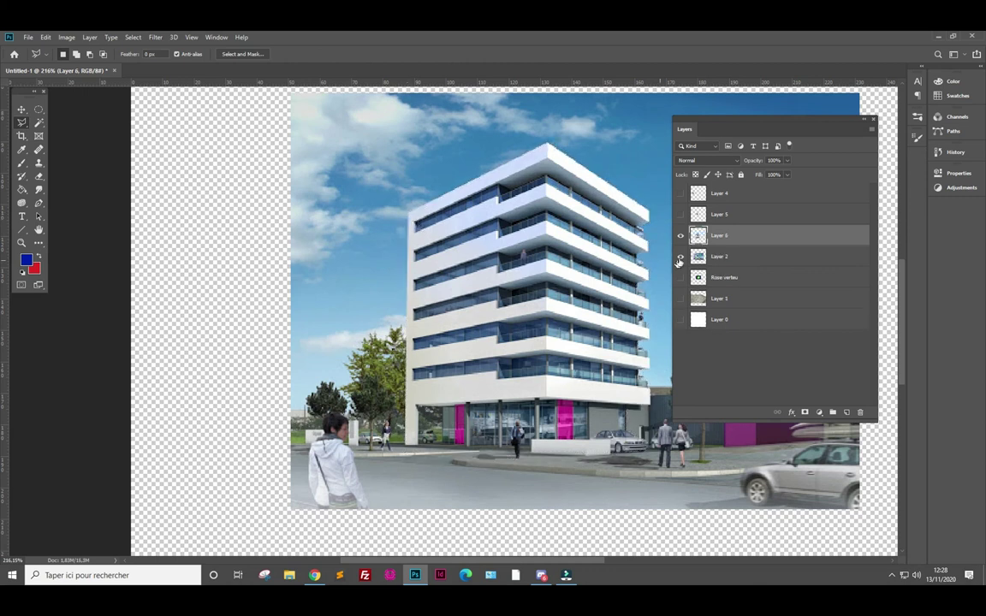
click(680, 256)
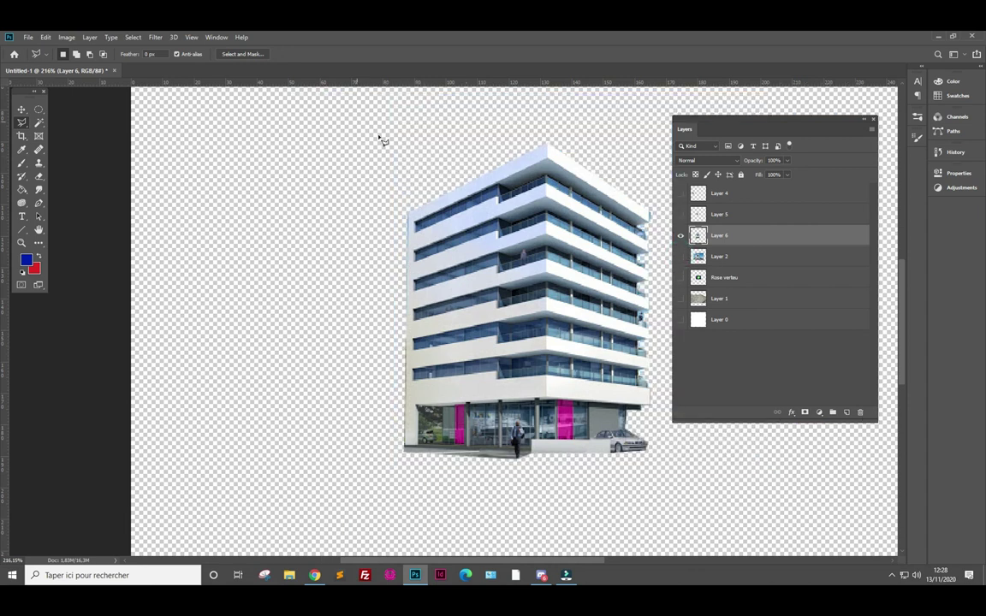
click(680, 257)
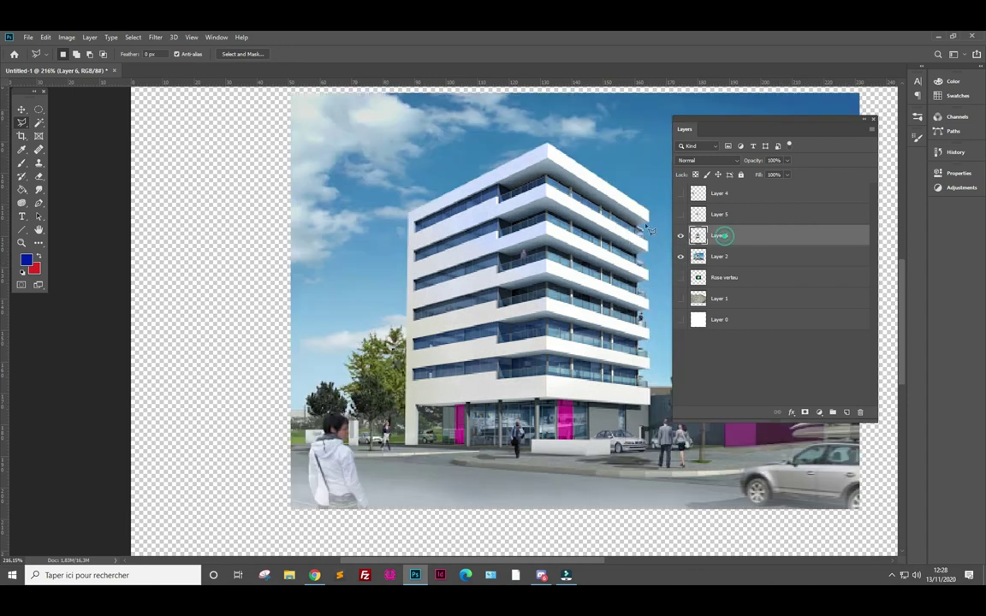
click(21, 109)
drag(603, 270, 576, 271)
drag(466, 272, 325, 270)
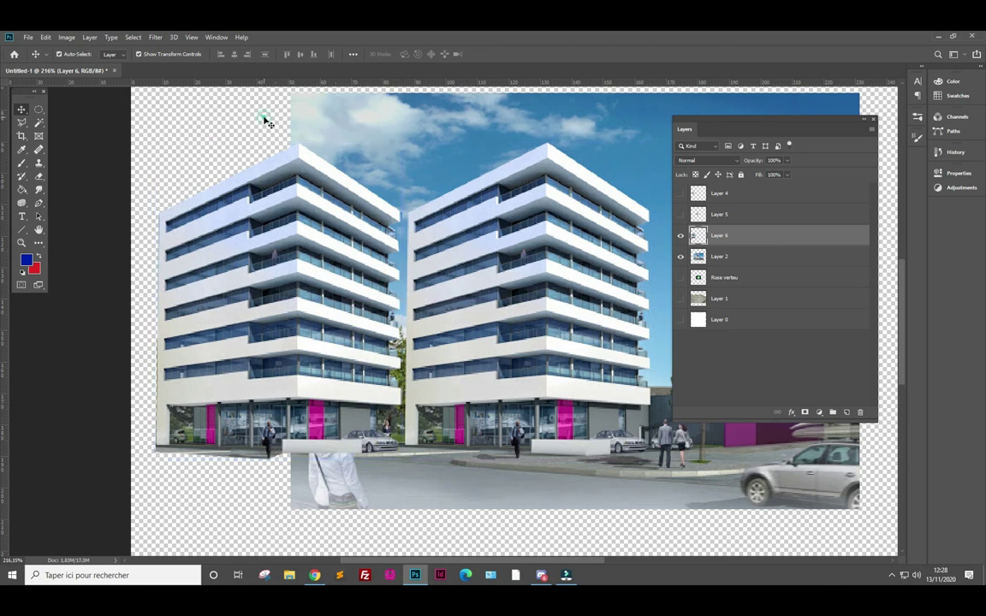
scroll(461, 346, down, 4)
scroll(460, 346, down, 1)
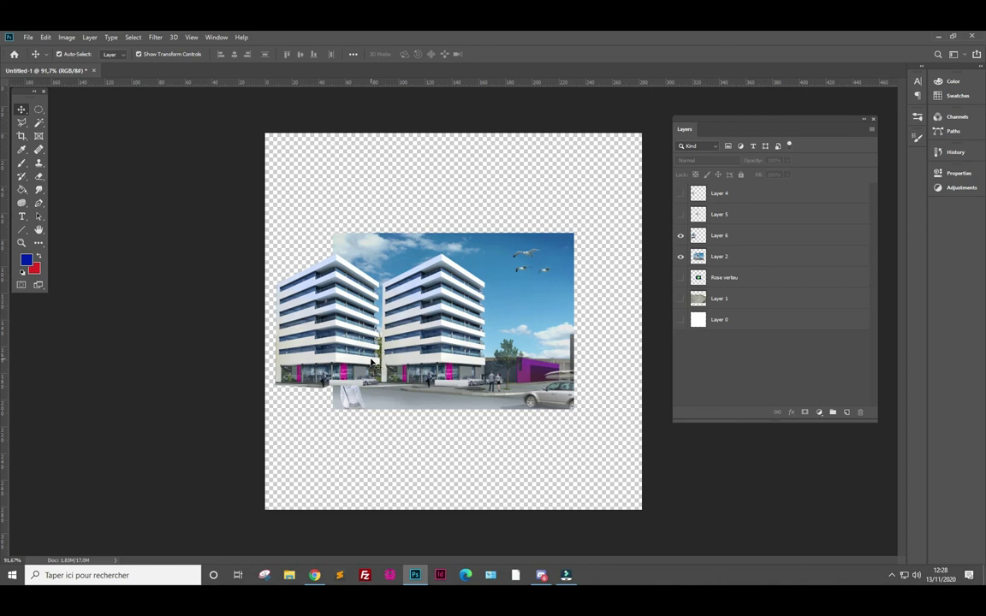
- Scale the Layer 6 building to 66% with Free Transform and slide it to the scene's left edge
drag(313, 328, 528, 327)
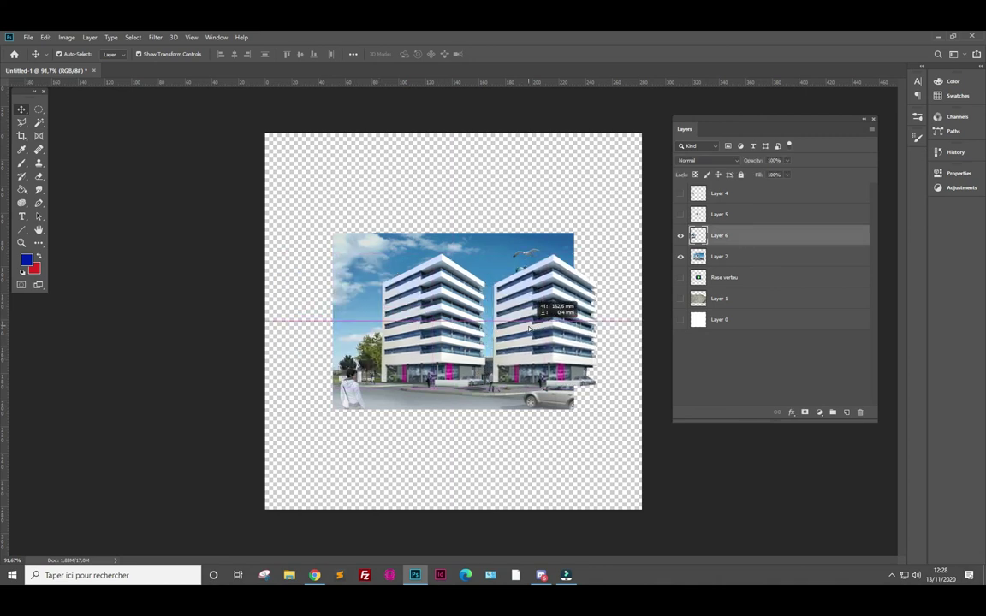
key(ctrl+t)
drag(594, 253, 555, 310)
mouse_move(539, 362)
mouse_down()
mouse_move(540, 337)
mouse_move(536, 345)
mouse_up()
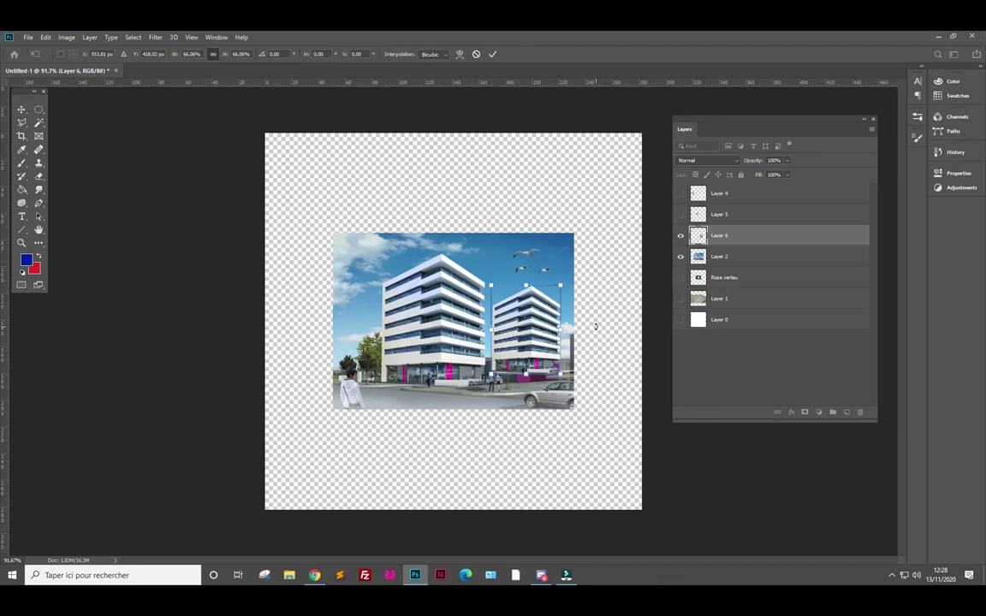
drag(526, 334, 528, 348)
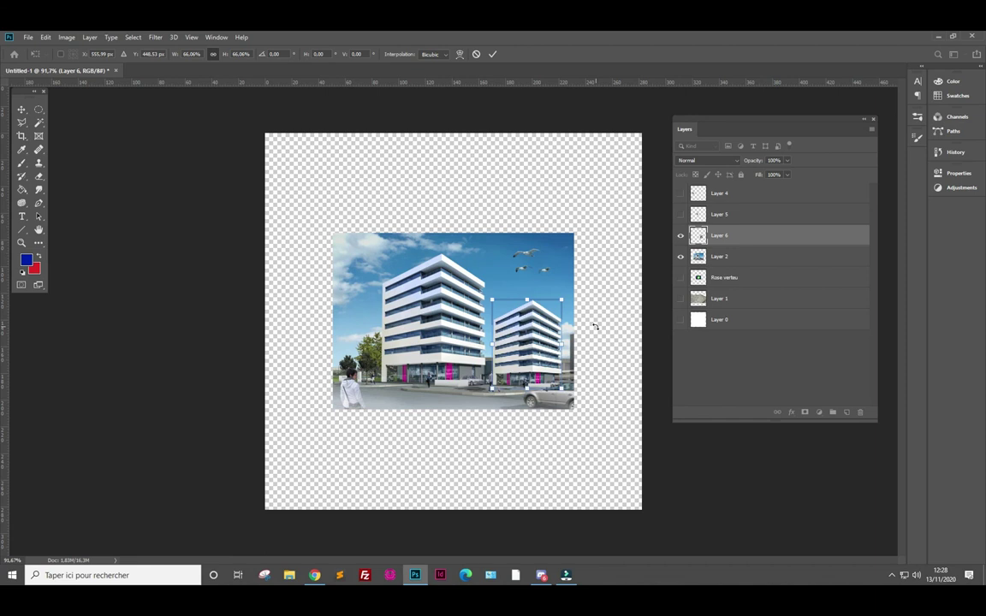
key(Return)
drag(592, 331, 360, 332)
- Hide Layer 6, select the Layer 2 street photo, and bring up the lasso tool variants
click(680, 235)
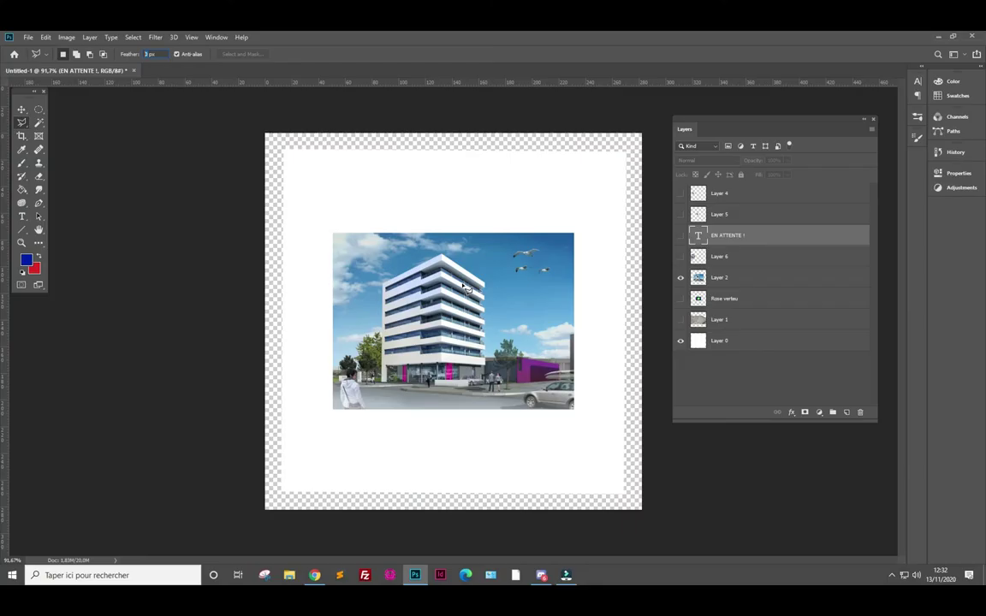
ctrl+click(465, 288)
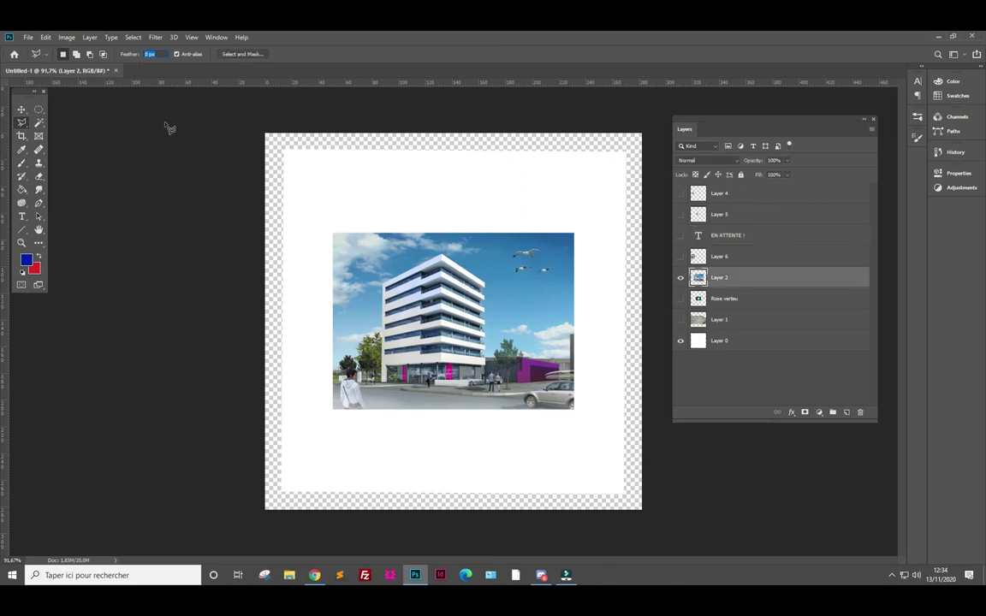
right_click(22, 121)
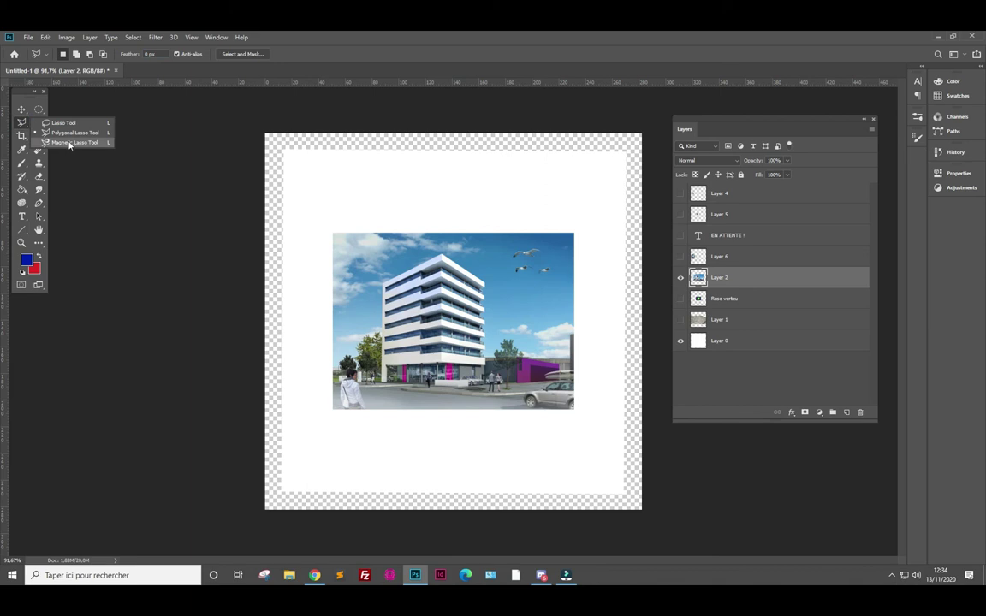
- Trace the white building from roof to ground floor with the Magnetic Lasso, closing it into a selection
click(71, 144)
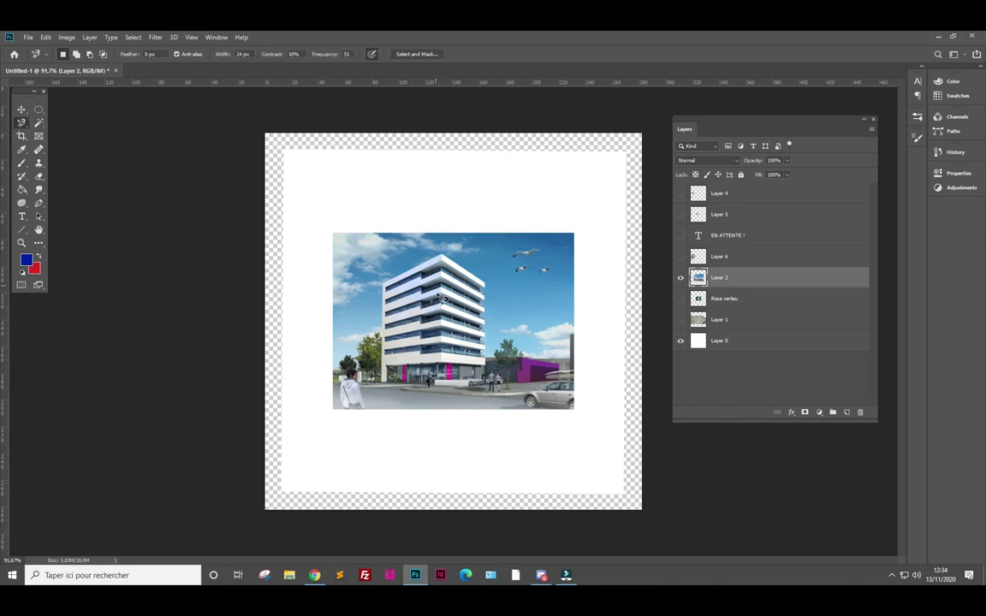
scroll(442, 323, up, 1)
scroll(442, 324, up, 1)
scroll(443, 324, up, 1)
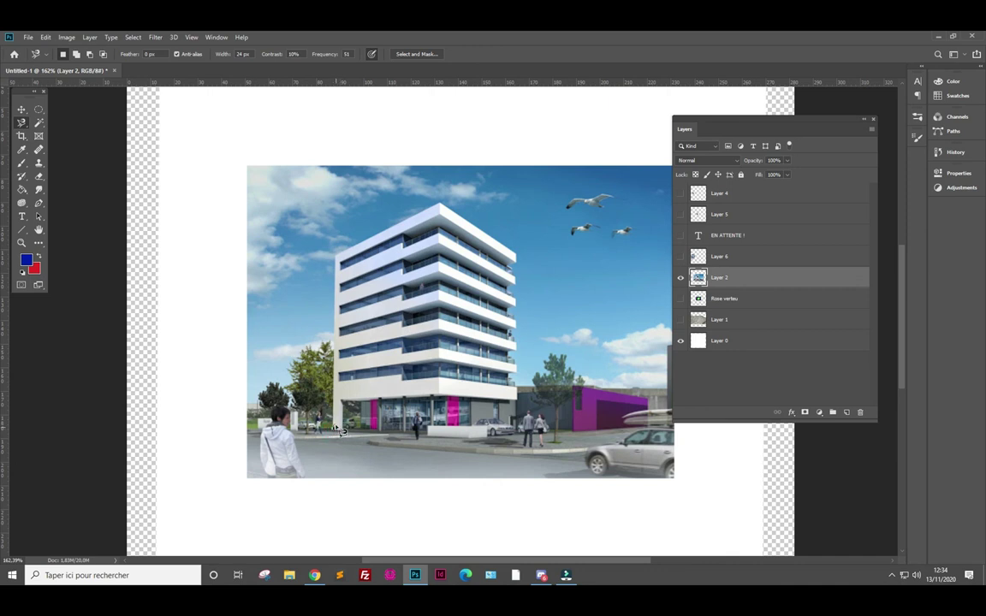
click(338, 428)
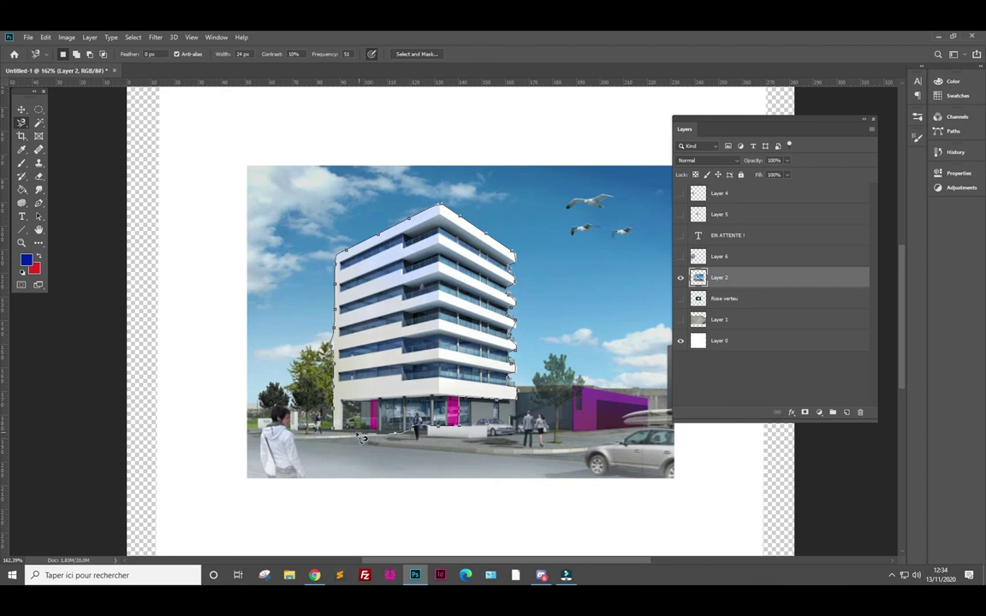
click(338, 436)
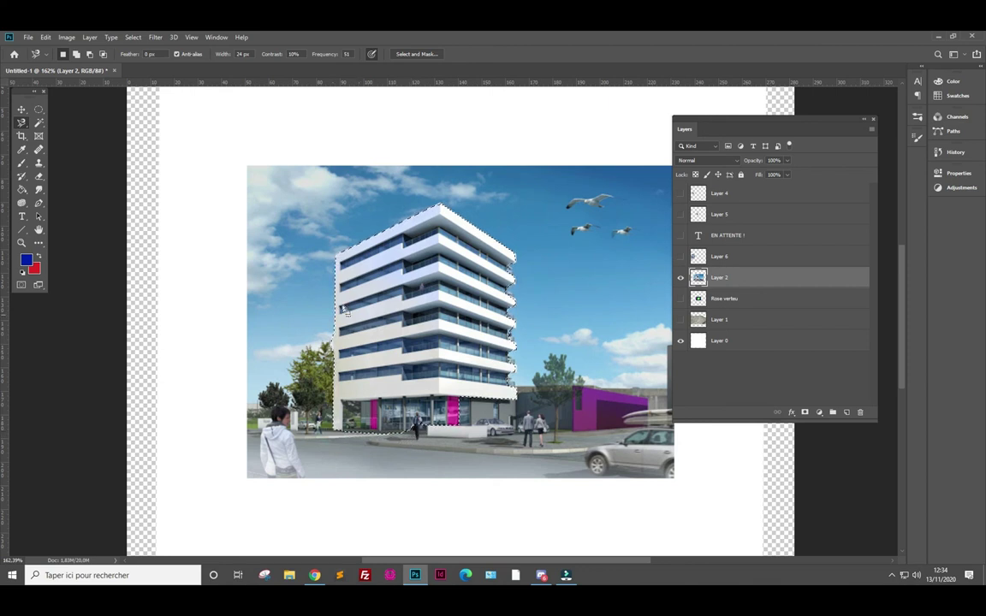